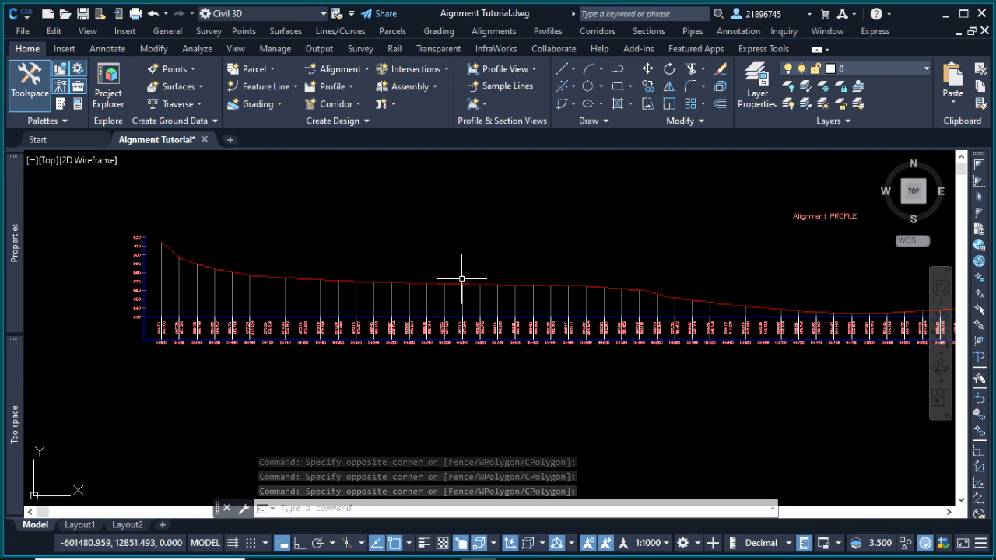
scroll(583, 272, down, 1)
scroll(352, 262, up, 1)
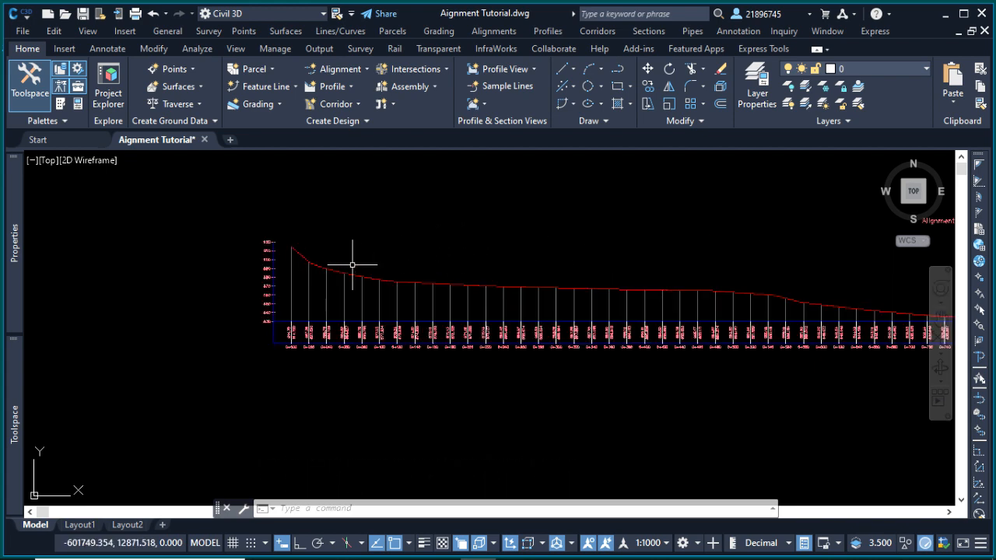
scroll(311, 291, down, 1)
click(416, 236)
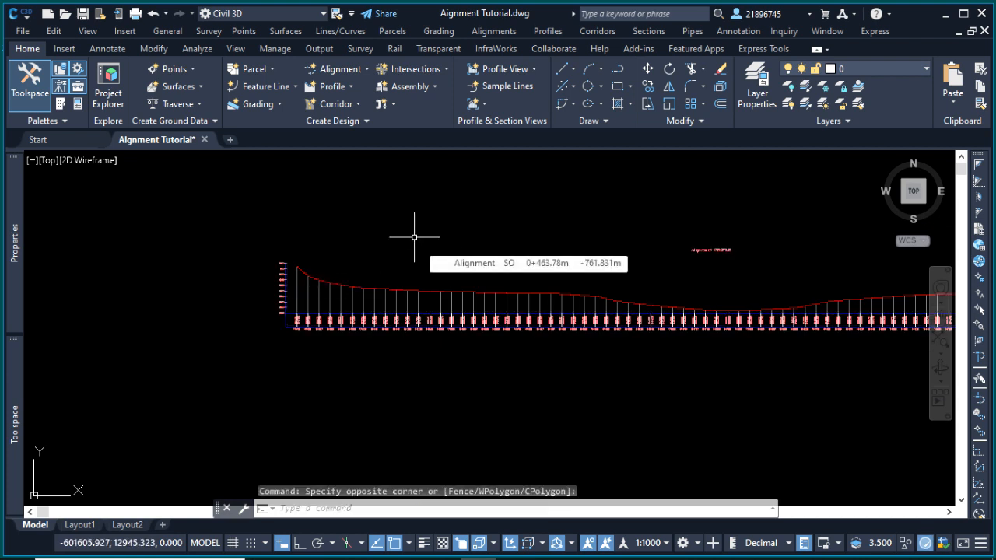
click(472, 254)
click(465, 248)
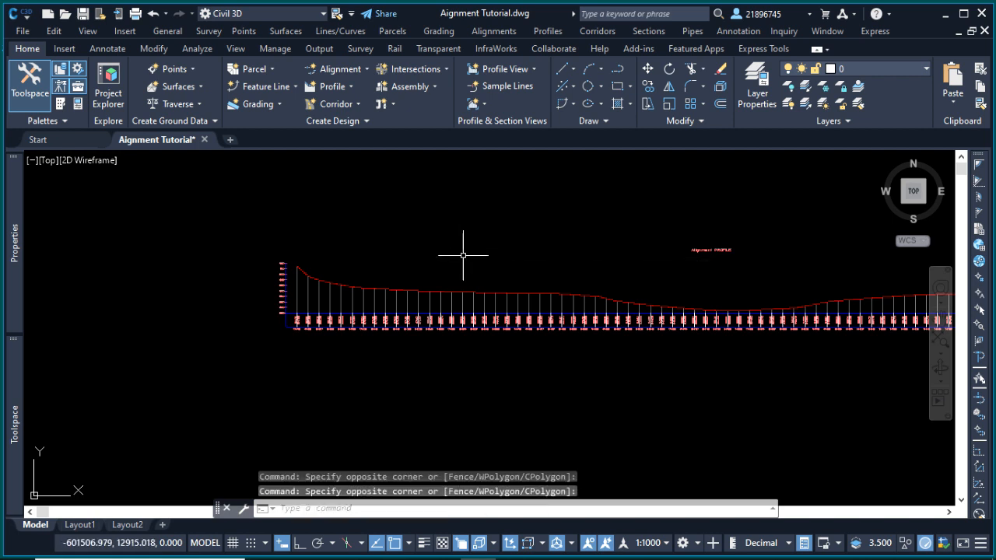
scroll(402, 223, down, 3)
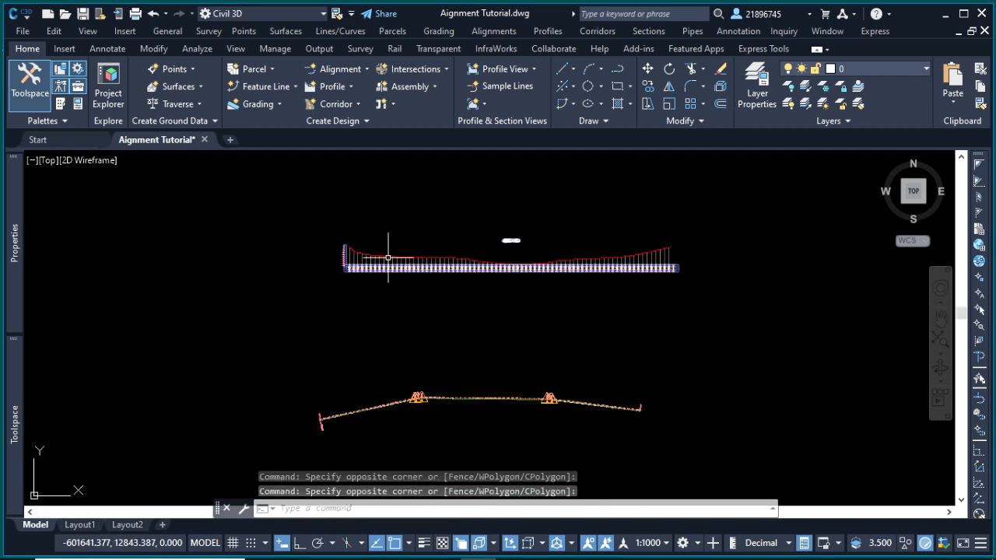
Step: Start Profile Creation Tools and choose the Alignment profile view as the place for the new layout profile
click(351, 87)
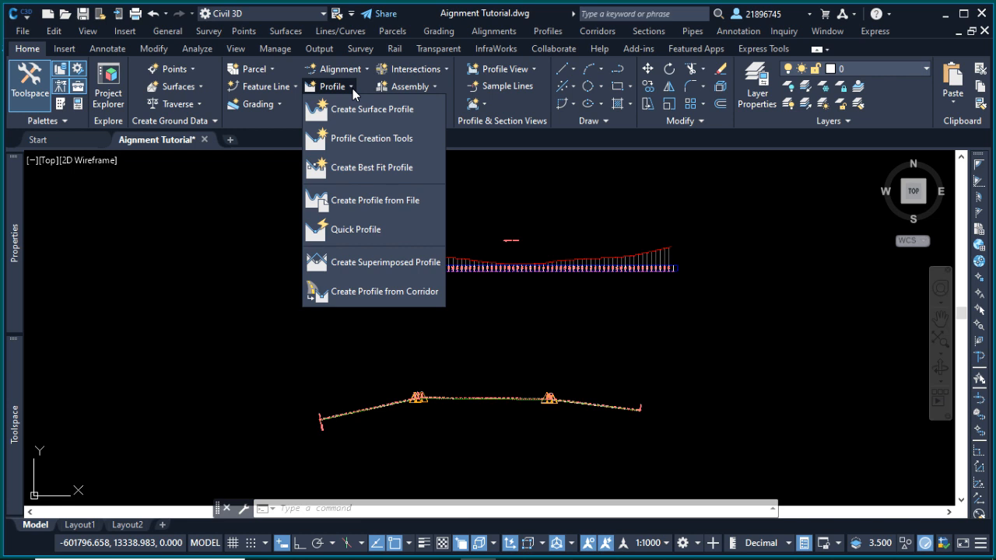
click(373, 138)
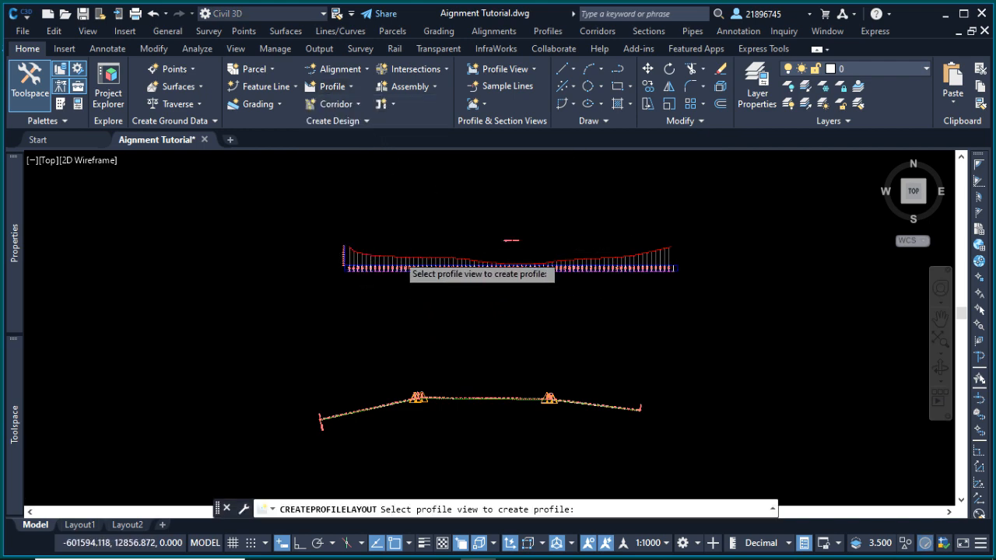
scroll(398, 257, up, 3)
scroll(400, 345, up, 2)
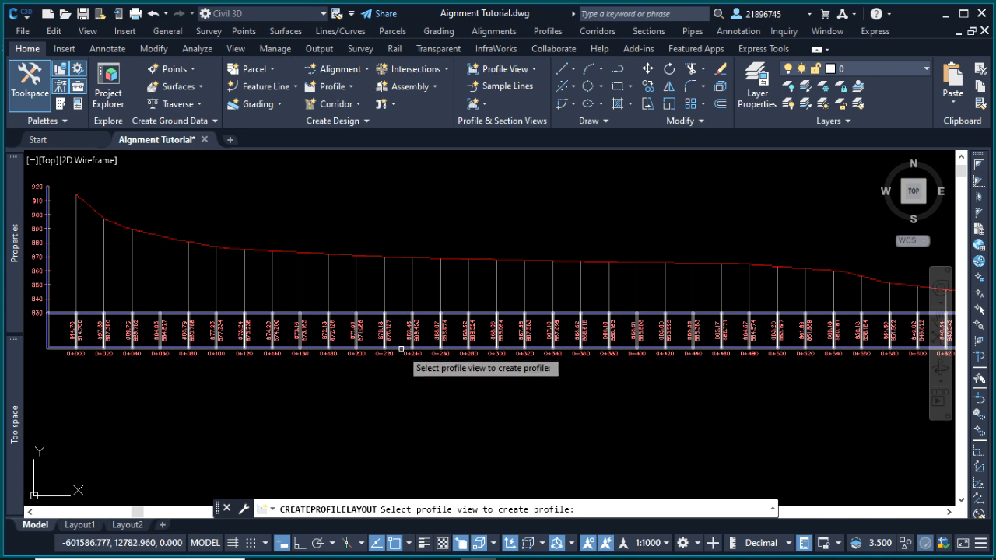
click(401, 349)
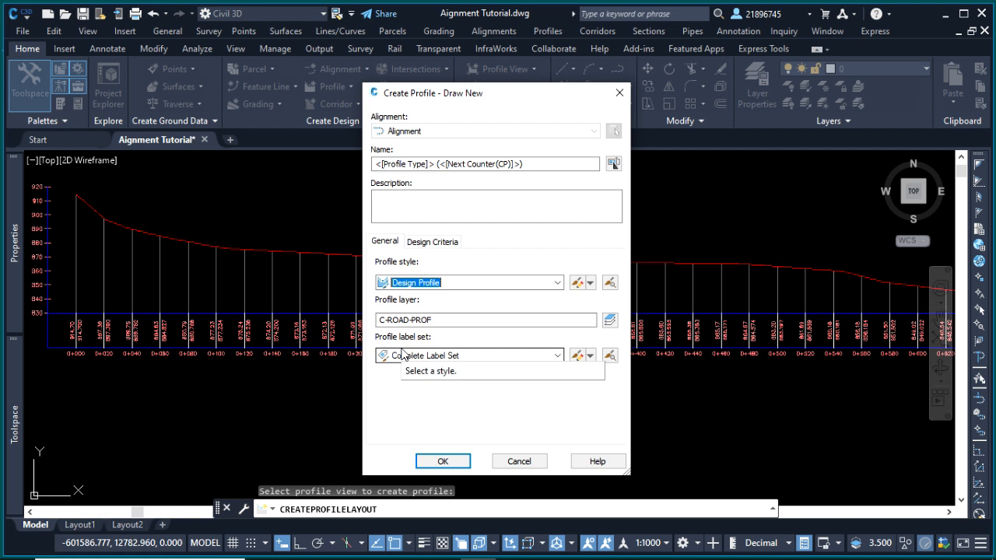
Step: Name the new layout profile "Proposed profile" and create it with the preset style and label set
drag(523, 164, 376, 165)
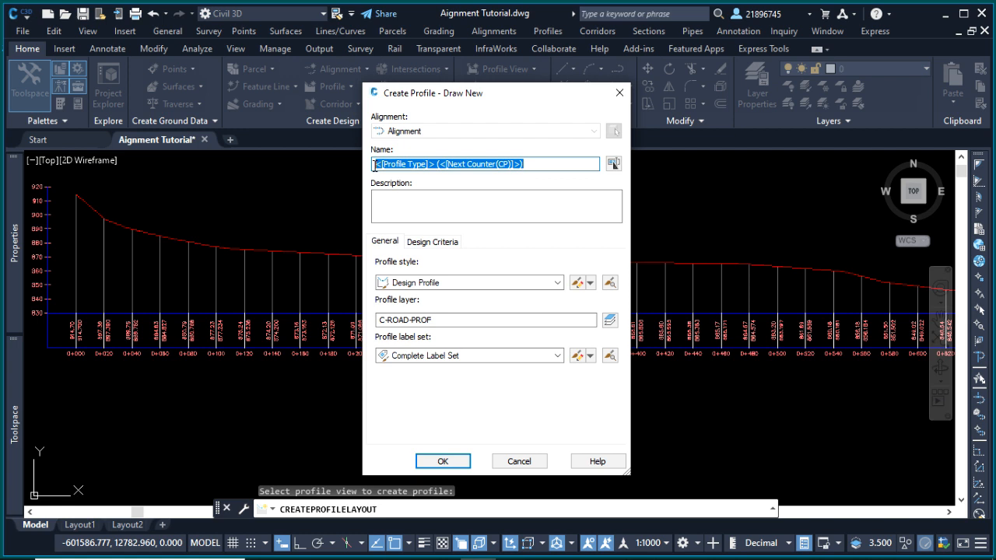
text(Propo)
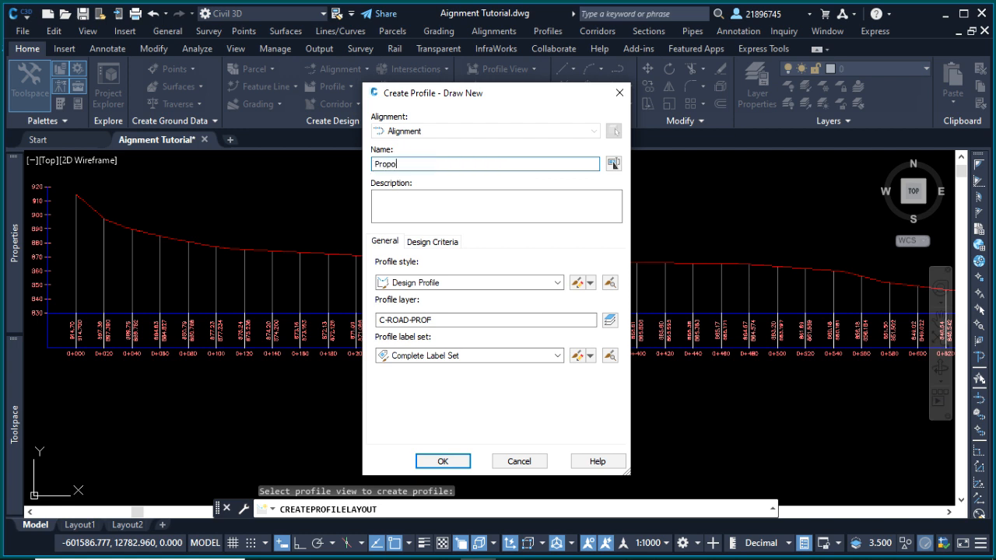
text(sed profile)
click(442, 461)
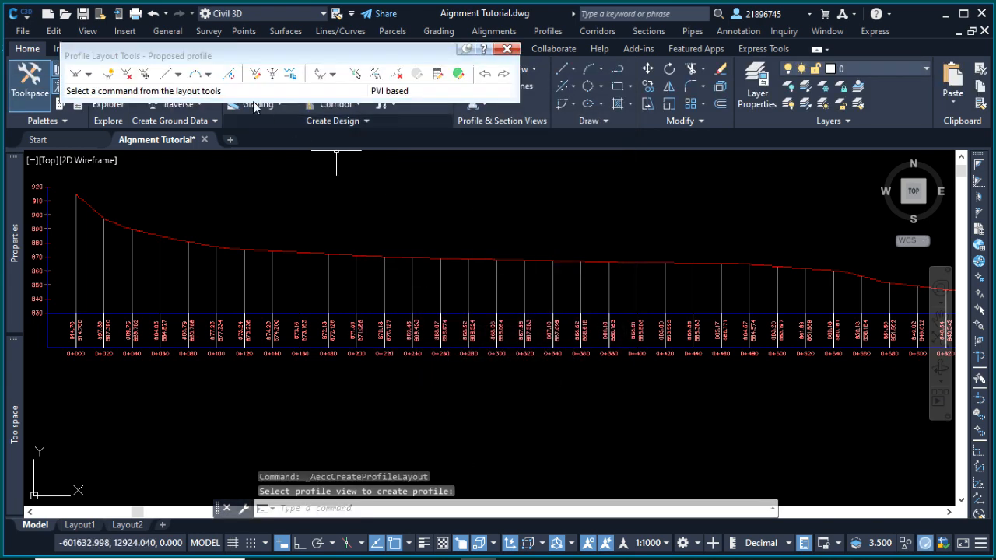
Step: Set the vertical curve type for the proposed profile to Circular in the curve settings
mouse_move(215, 56)
mouse_down()
mouse_move(278, 78)
mouse_move(354, 127)
mouse_move(355, 113)
mouse_up()
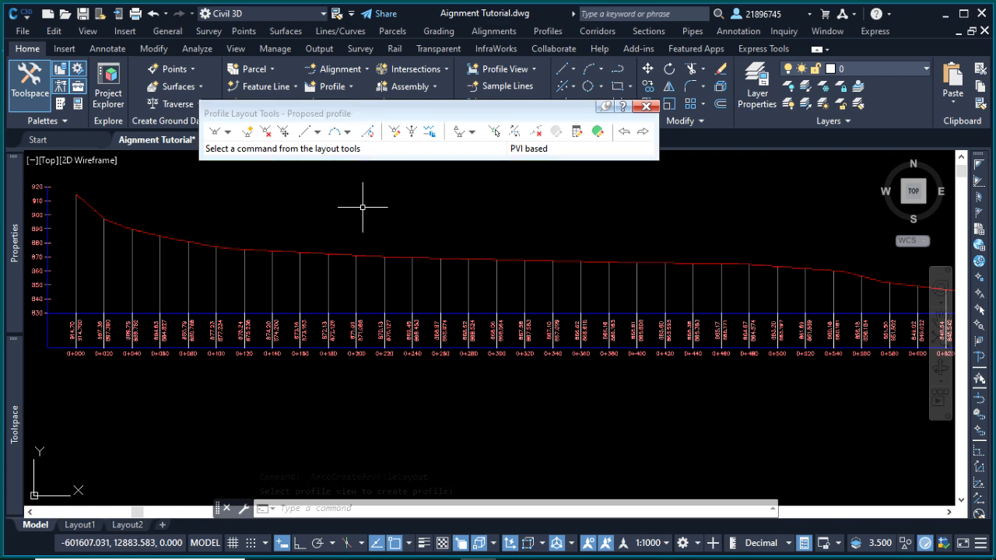
scroll(380, 229, down, 3)
scroll(382, 241, up, 1)
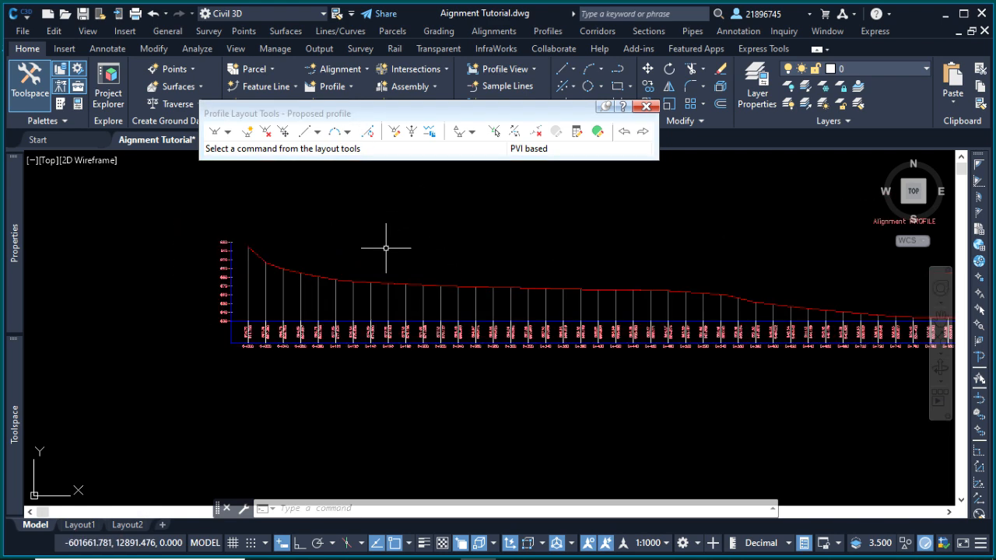
scroll(448, 271, up, 2)
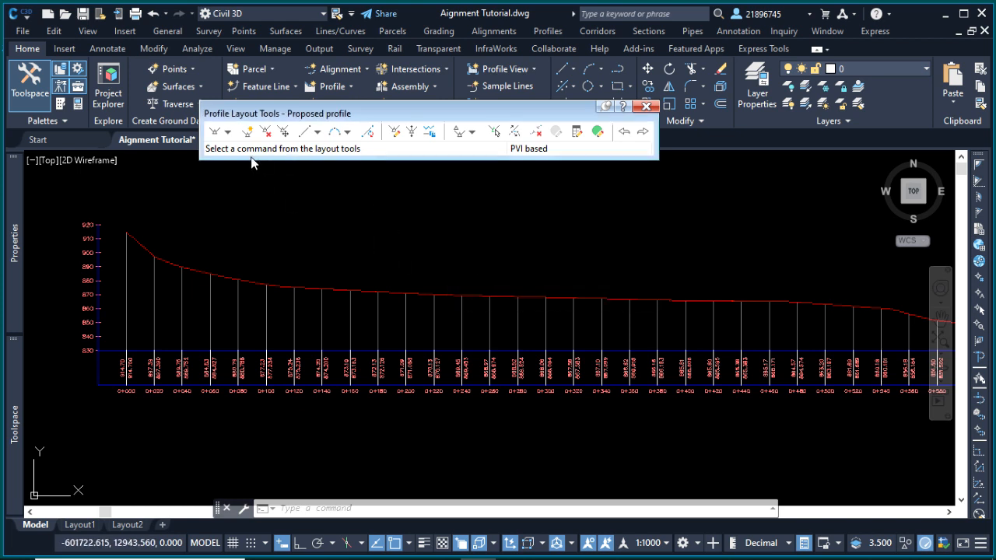
click(228, 132)
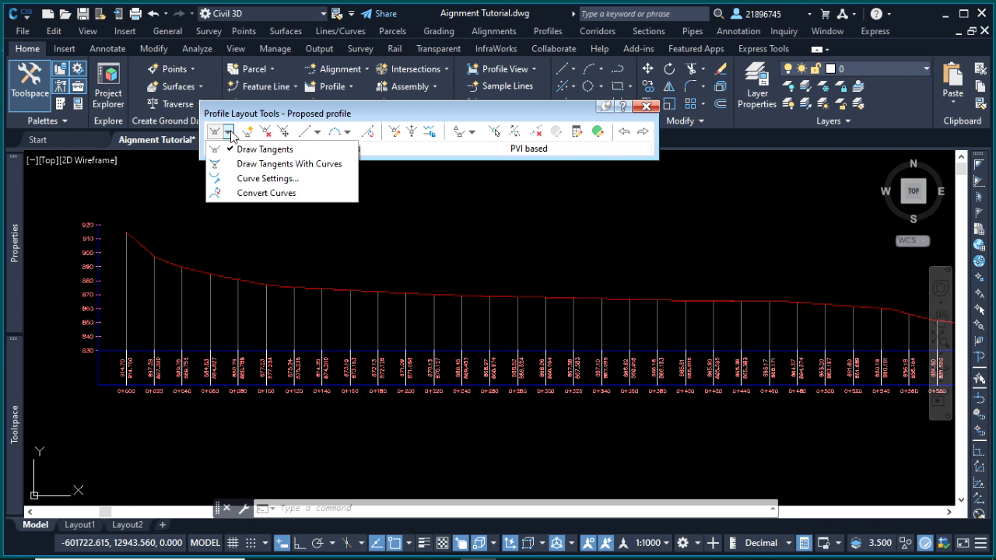
click(268, 179)
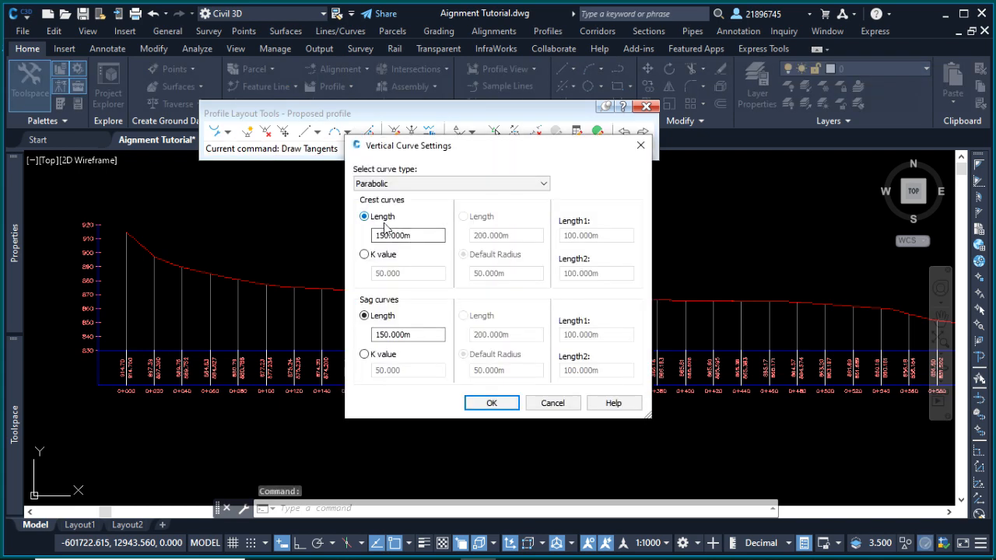
click(406, 187)
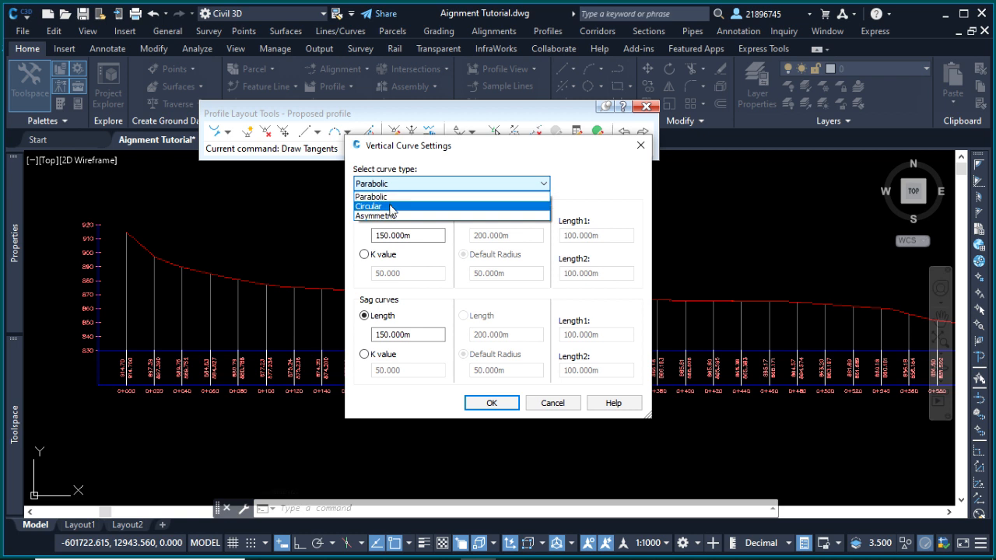
click(392, 206)
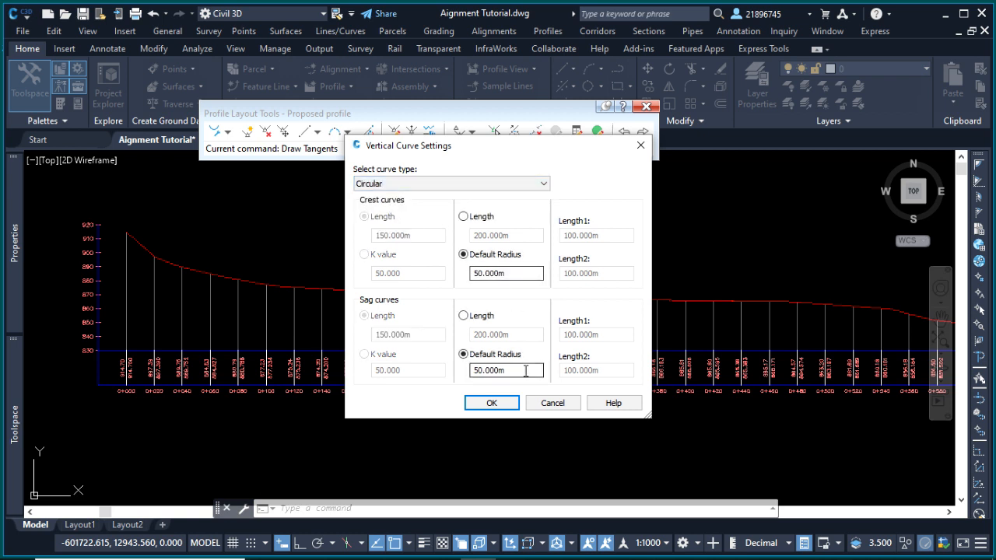
click(505, 405)
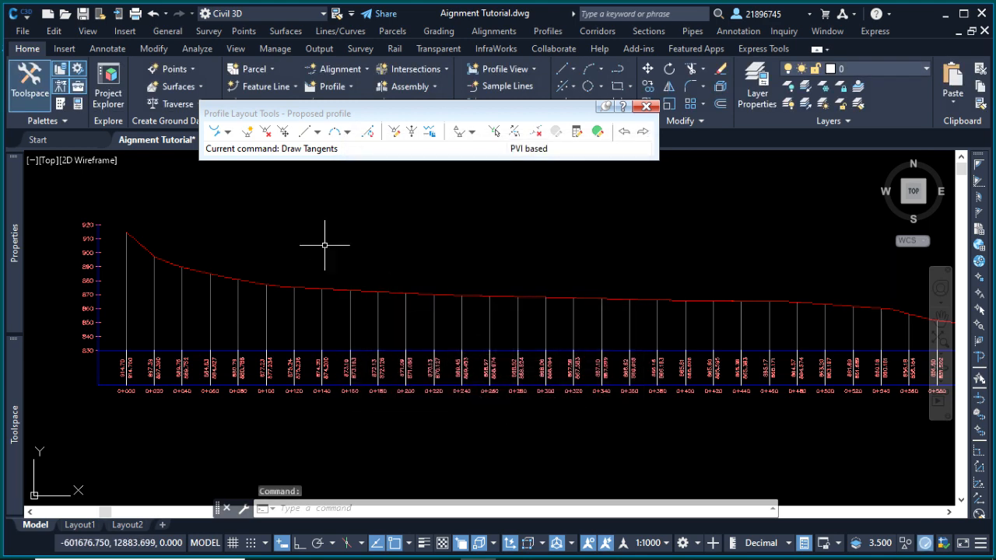
Step: Start drawing tangents with curves at the ground line's beginning, station 0+000, placing PVIs just above it near 0+070 and 0+160
click(228, 133)
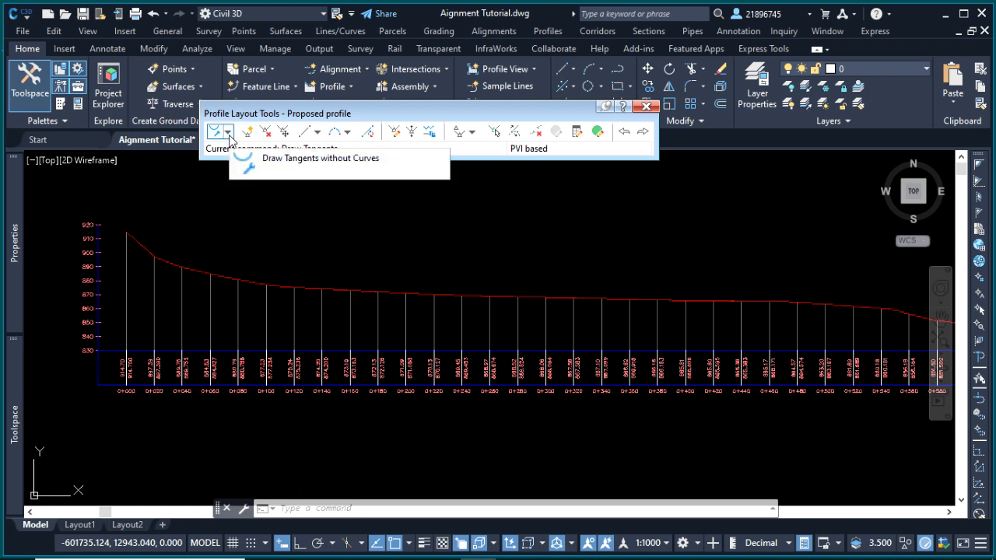
click(228, 133)
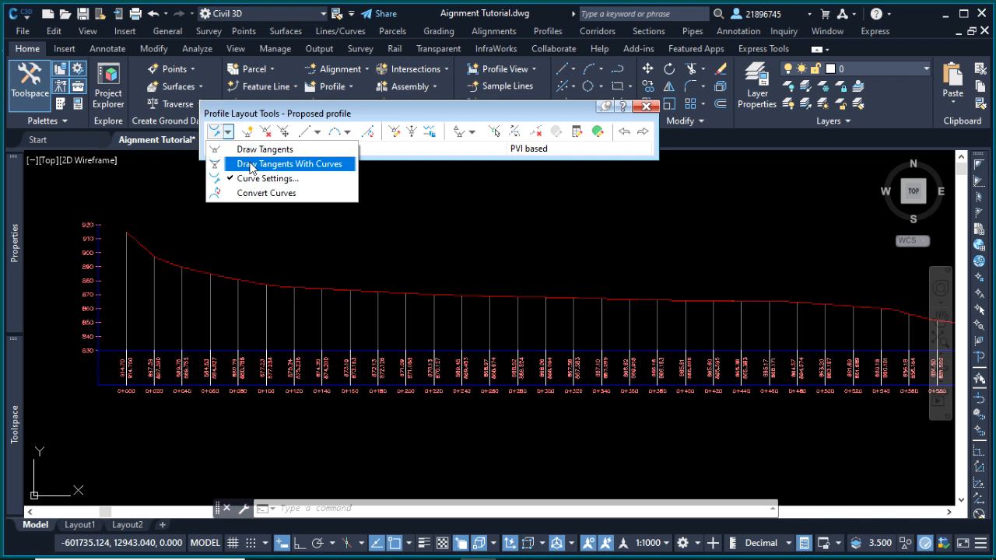
click(250, 165)
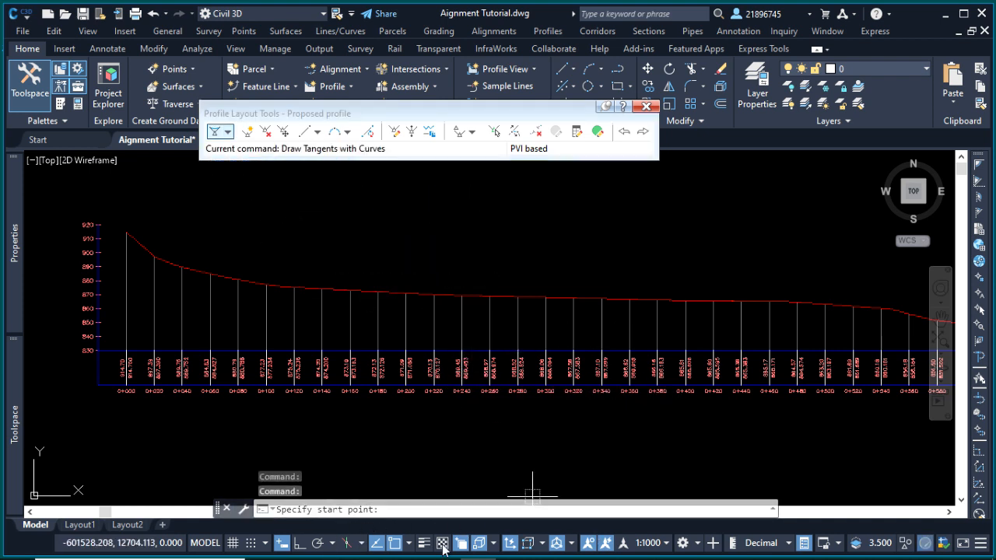
scroll(129, 244, up, 5)
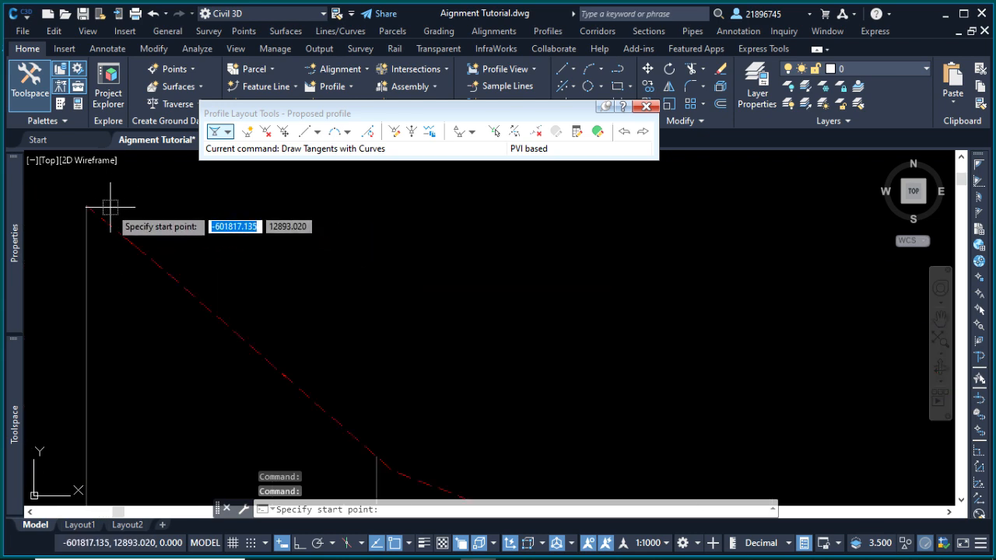
click(89, 206)
scroll(90, 205, down, 3)
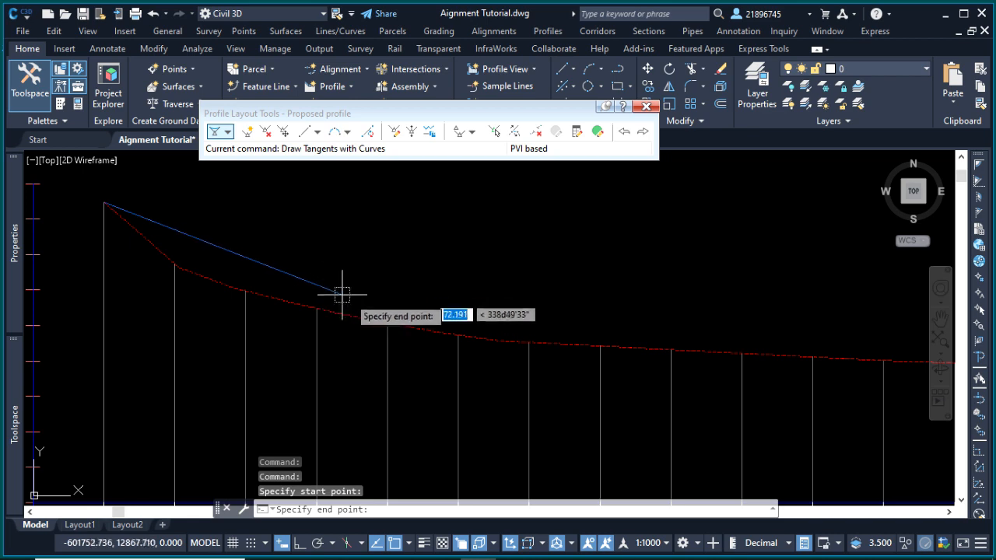
click(355, 298)
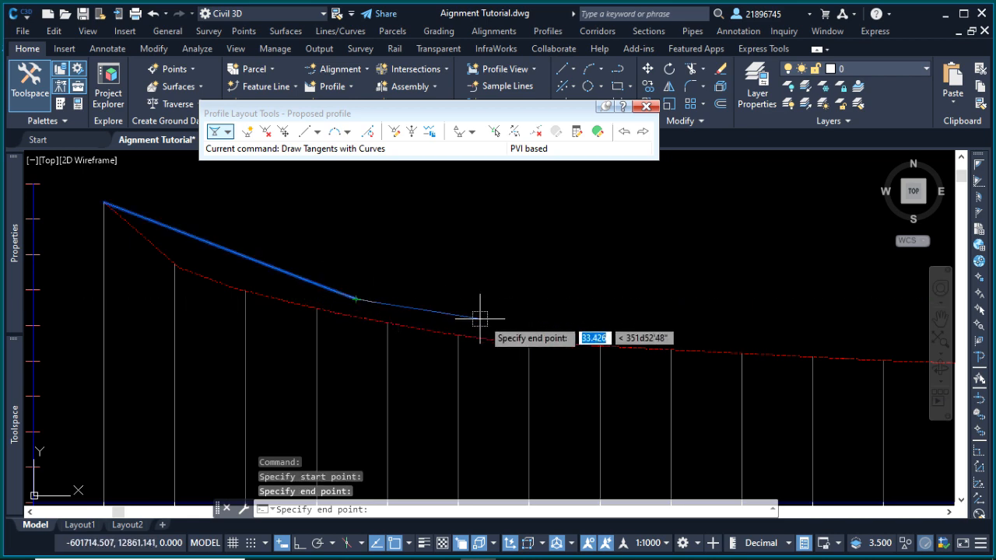
click(669, 340)
Step: Continue the proposed tangents slightly above the ground line with PVIs near stations 0+295 and 0+440
scroll(355, 329, down, 3)
scroll(445, 333, up, 3)
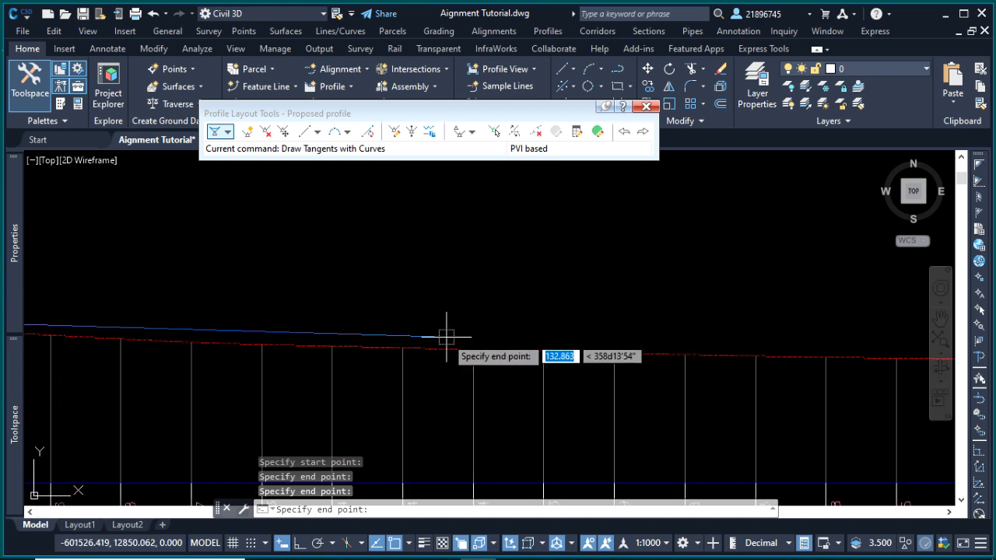
click(448, 340)
scroll(349, 338, down, 4)
scroll(557, 338, up, 4)
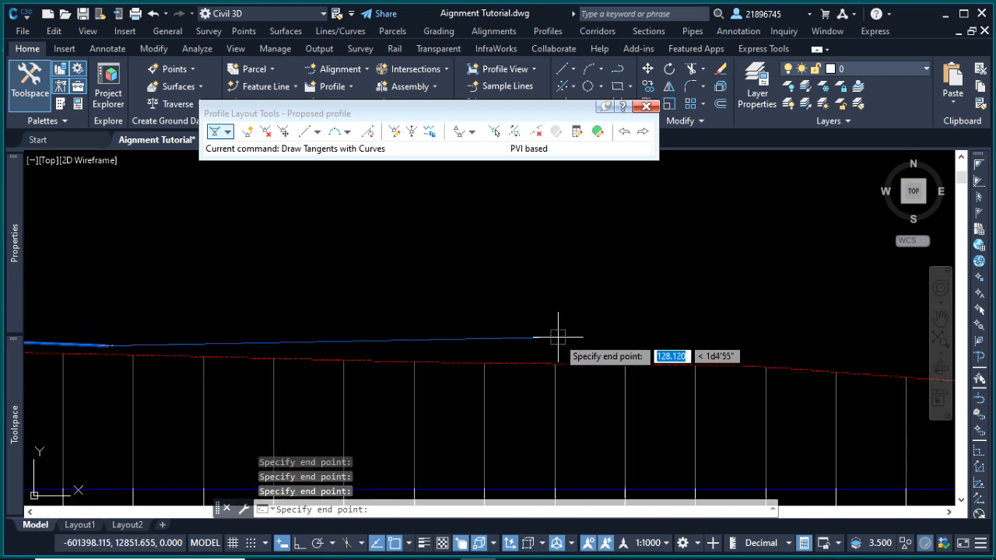
click(625, 346)
scroll(318, 349, down, 3)
scroll(529, 350, up, 1)
scroll(536, 350, up, 3)
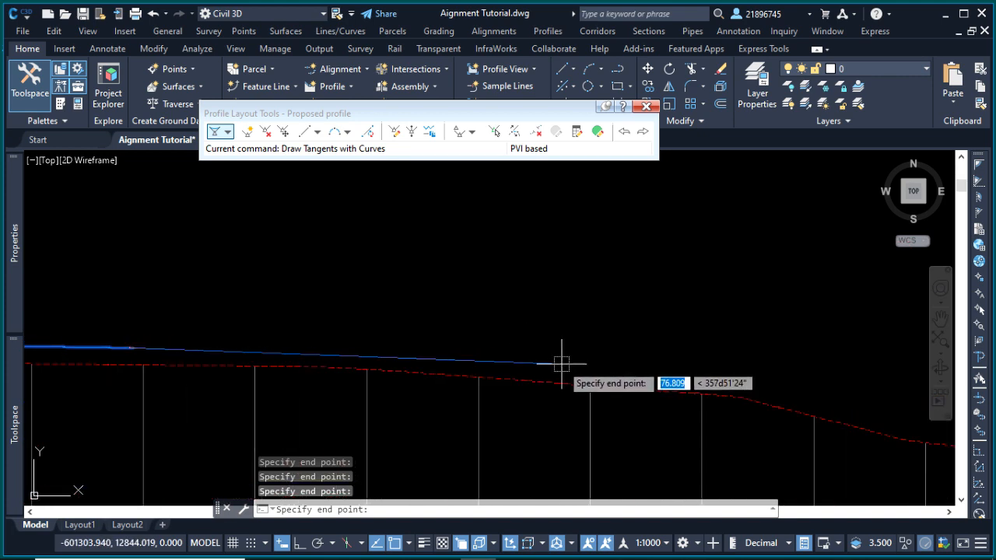
Step: Follow the ground line's descent with further tangent PVIs near stations 0+515, 0+565, 0+620 and 0+680
scroll(444, 350, down, 3)
scroll(533, 373, up, 2)
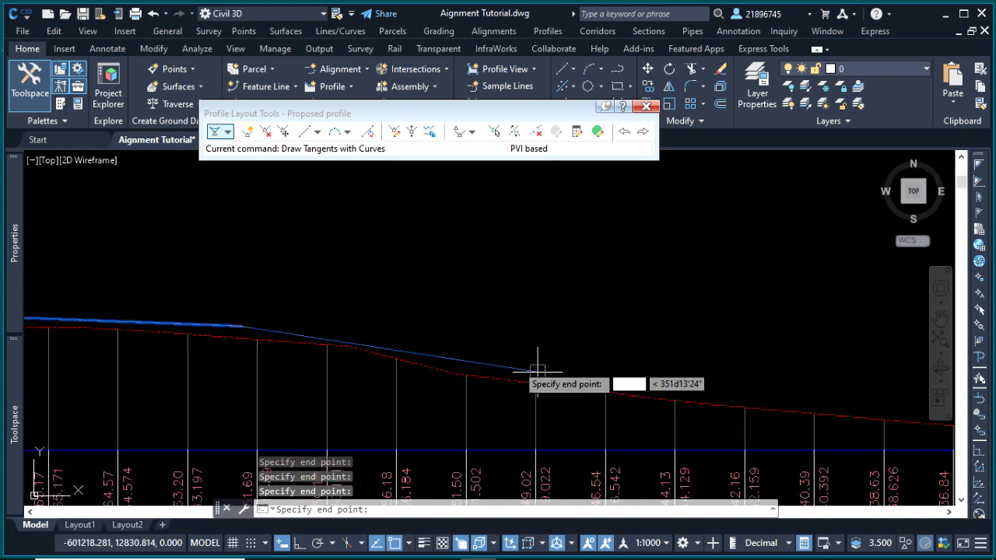
click(408, 340)
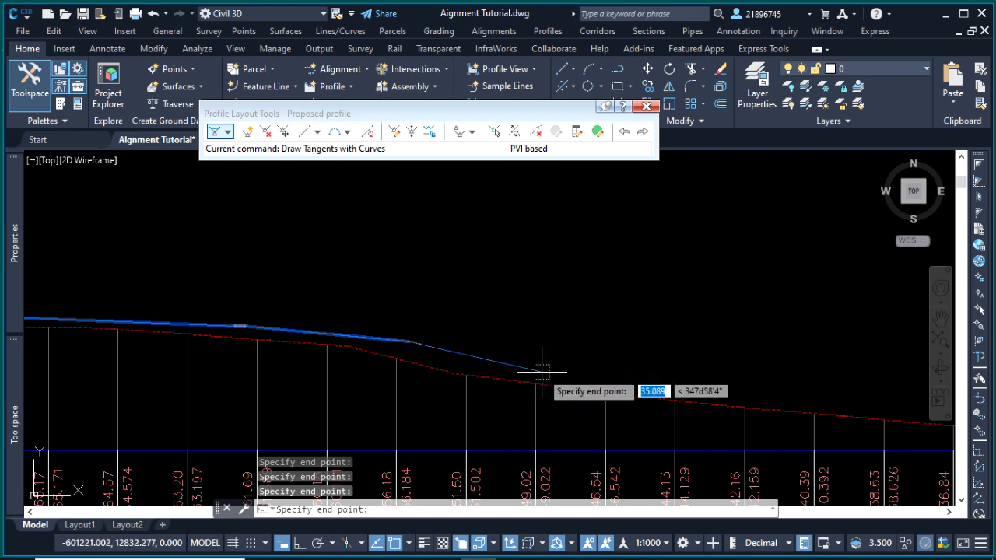
click(606, 379)
scroll(415, 356, down, 2)
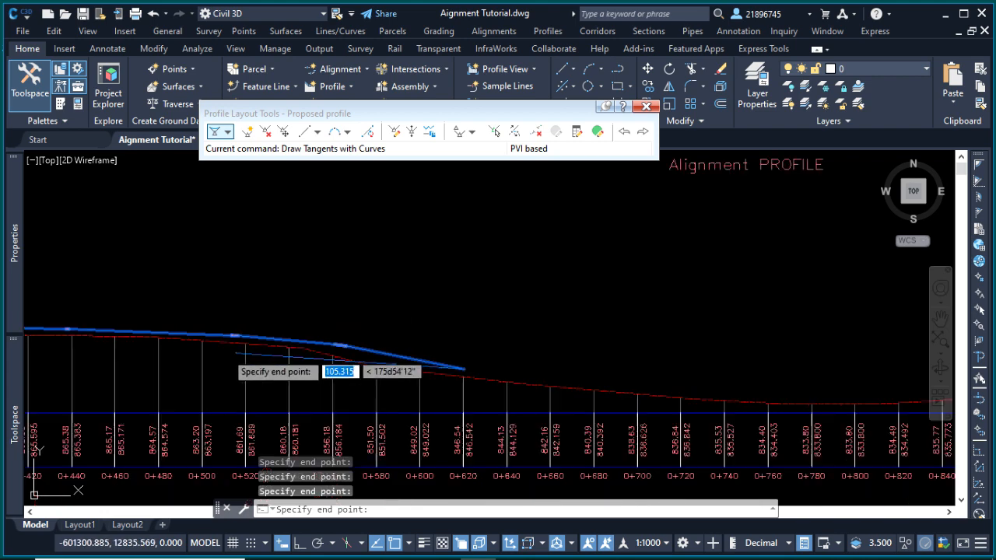
scroll(488, 374, up, 2)
click(526, 379)
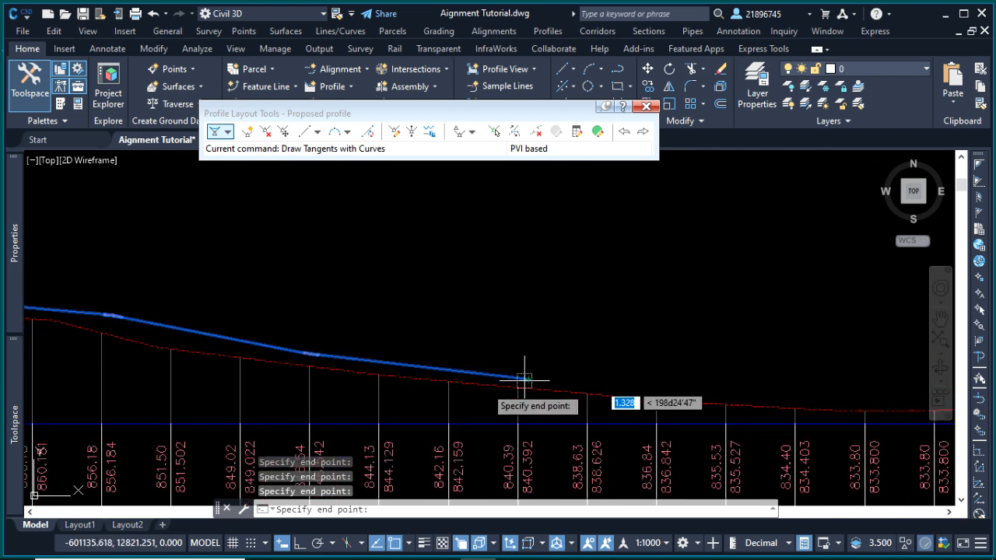
Step: Continue the proposed tangents past the ground line's low point with PVIs near stations 0+755, 0+850 and 0+935
scroll(436, 391, down, 2)
scroll(459, 378, up, 2)
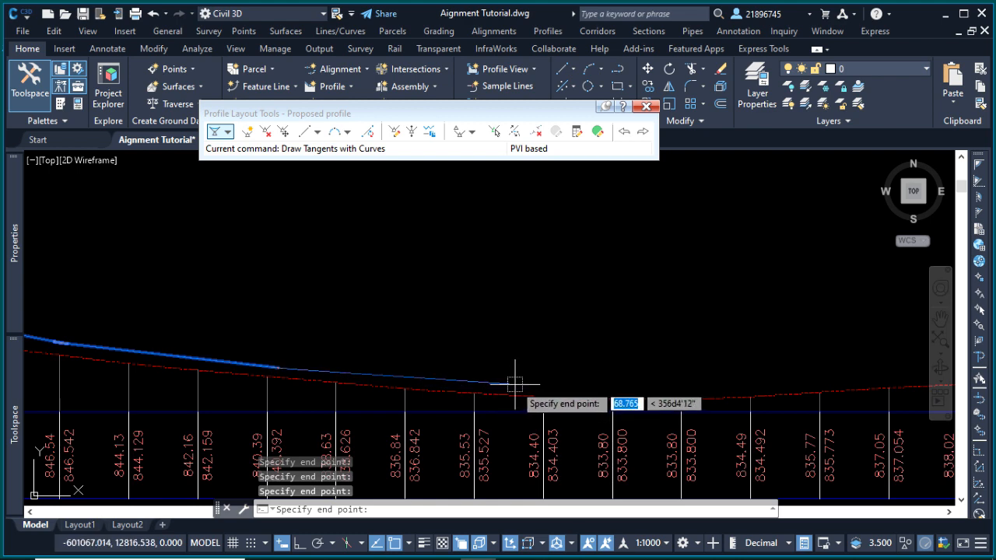
click(529, 385)
scroll(456, 382, down, 2)
scroll(689, 391, up, 2)
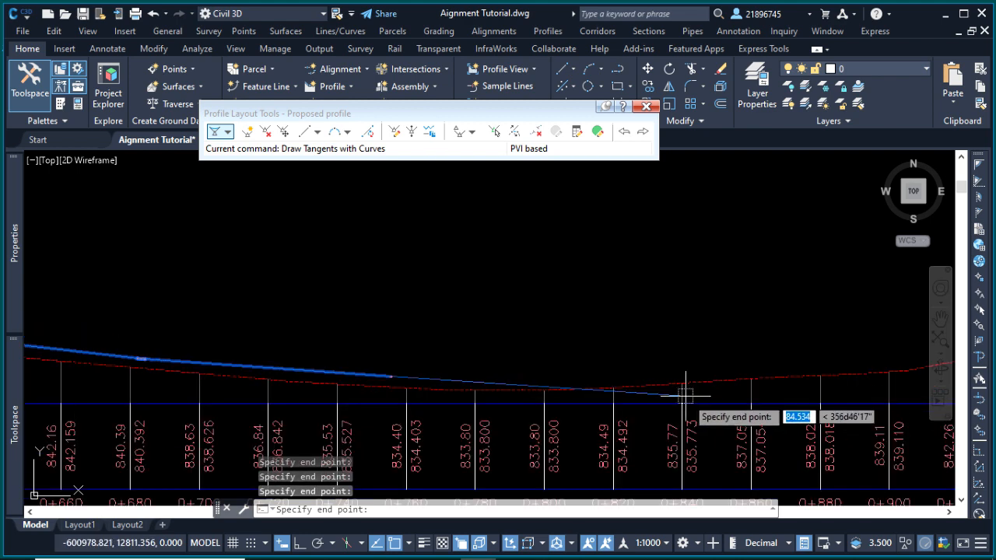
scroll(527, 366, down, 2)
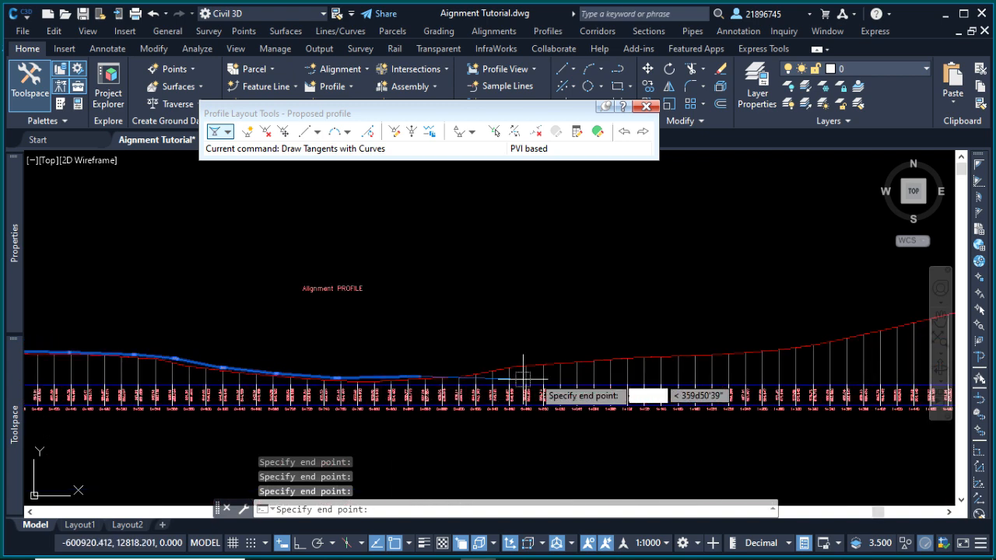
scroll(477, 371, up, 2)
click(330, 366)
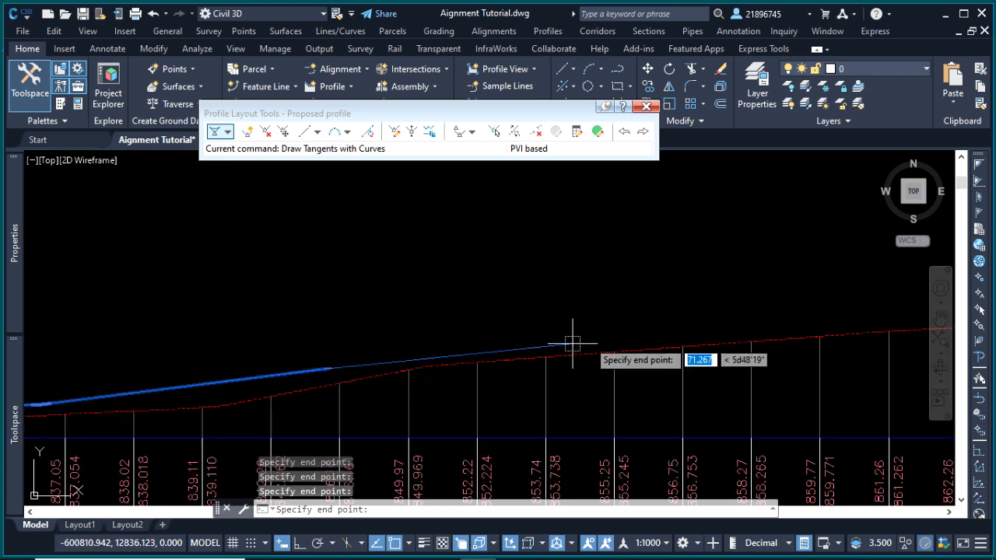
Step: Follow the rising ground line slightly above it with tangent PVIs near stations 1+025, 1+115, 1+185 and 1+290
click(625, 335)
scroll(345, 333, down, 2)
scroll(566, 329, up, 2)
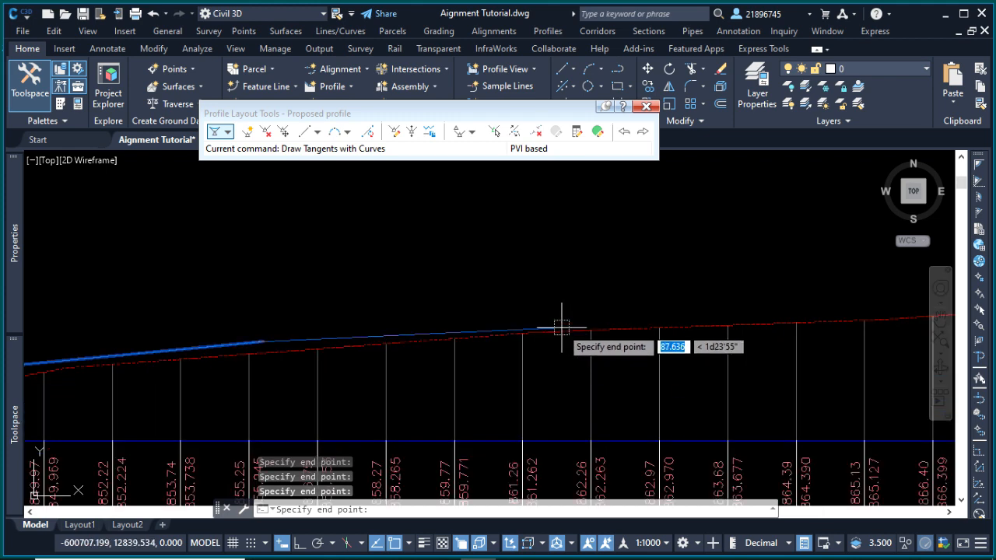
click(568, 318)
scroll(216, 329, down, 2)
scroll(529, 326, up, 2)
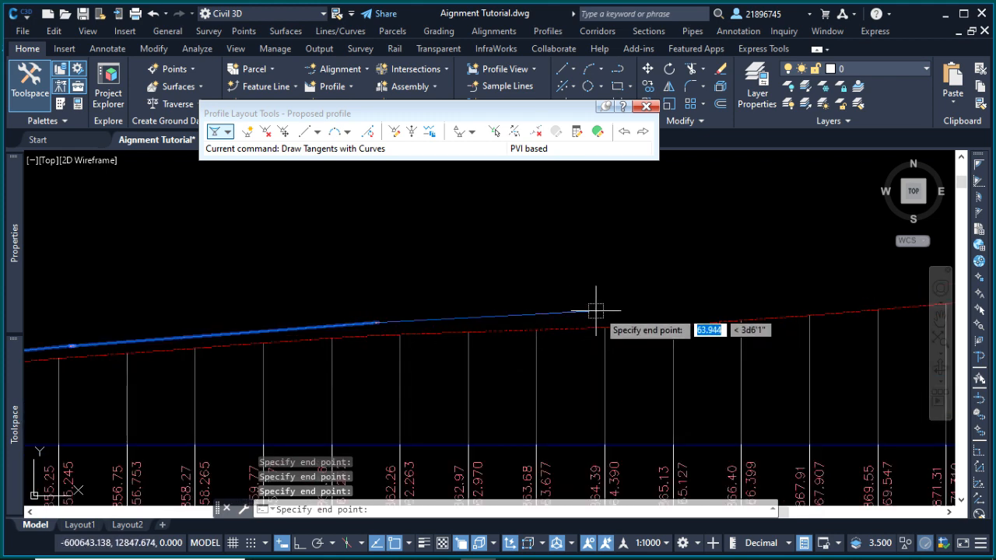
click(619, 313)
scroll(278, 296, down, 2)
scroll(661, 294, up, 2)
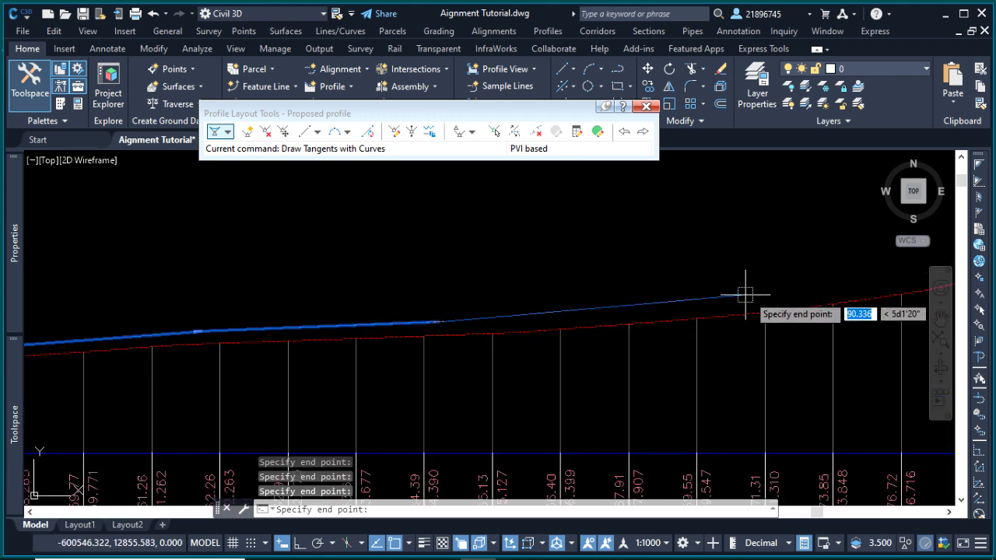
click(800, 293)
Step: Place a PVI near station 1+410, end the last tangent at the ground line's end point and finish the proposed profile
scroll(389, 330, down, 2)
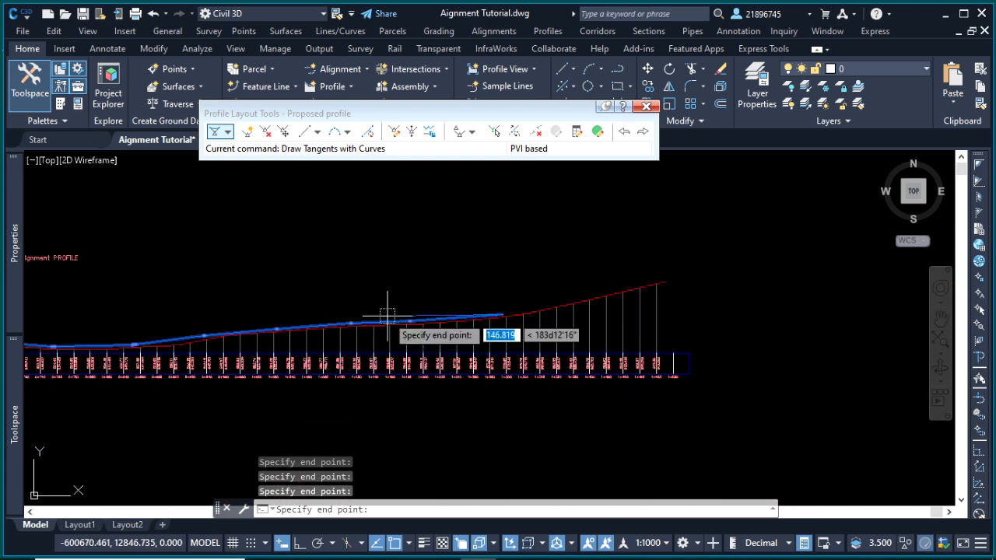
scroll(591, 309, up, 2)
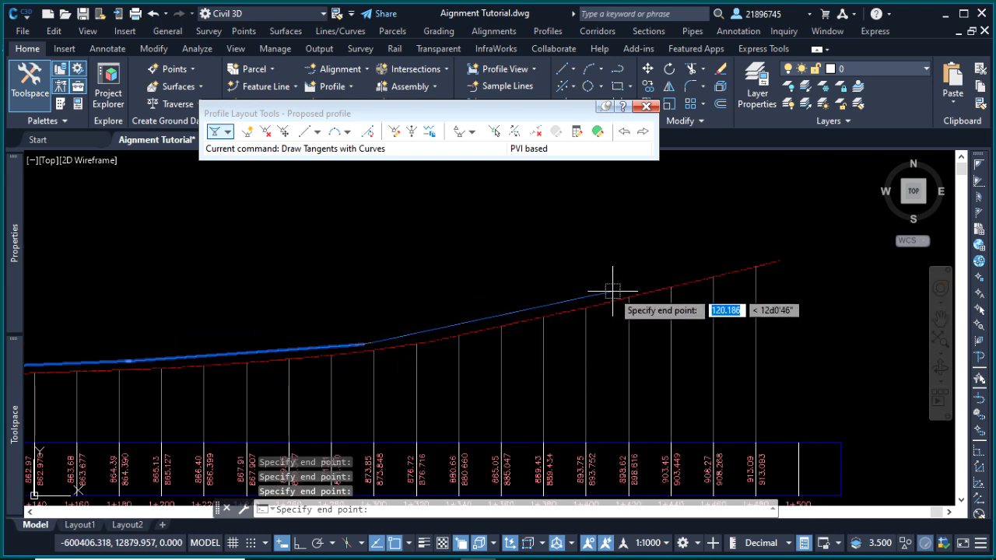
scroll(758, 262, up, 2)
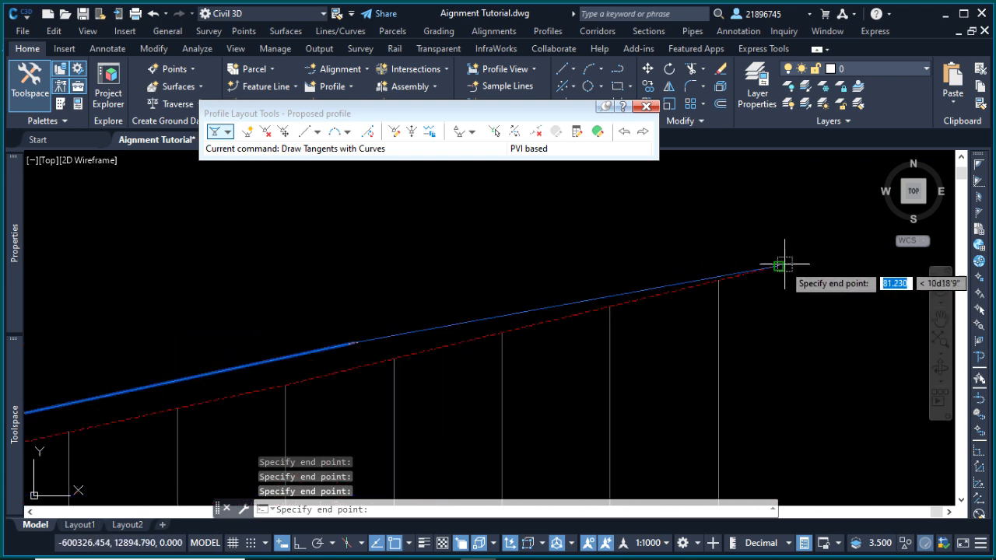
click(777, 267)
key(Return)
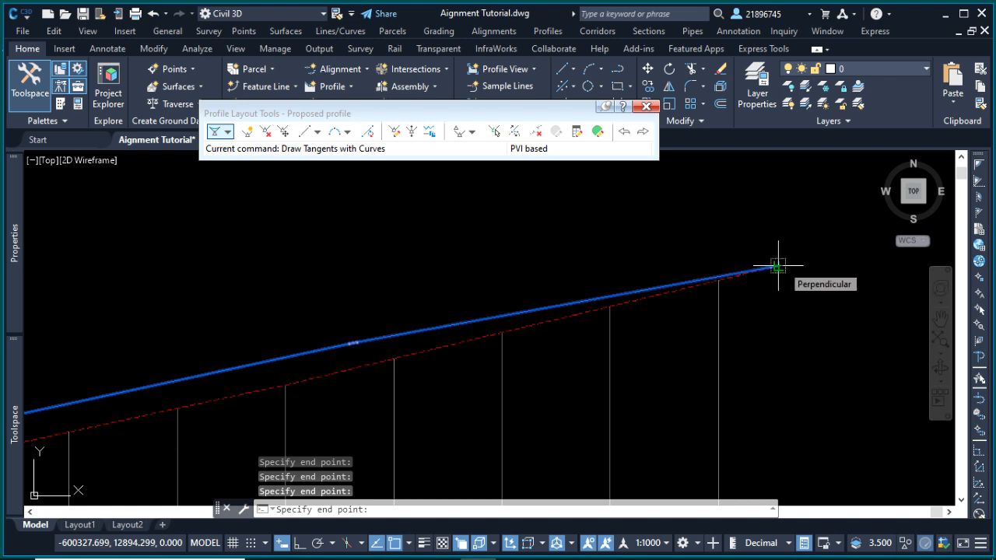
scroll(596, 293, down, 2)
scroll(596, 293, down, 4)
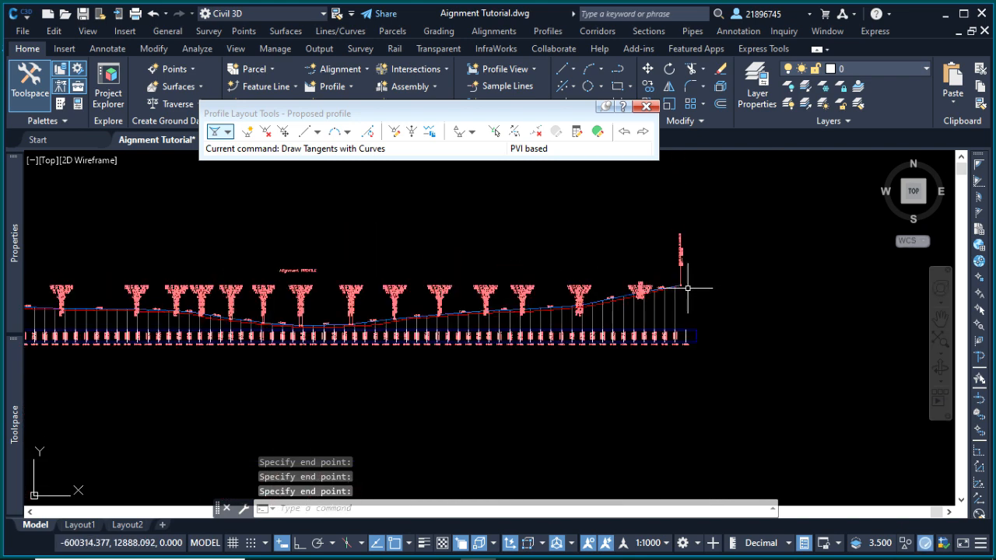
Step: Set the drawing's annotation scale to 1:250 to resize the profile labels
scroll(366, 288, up, 4)
scroll(379, 331, up, 3)
scroll(455, 333, down, 2)
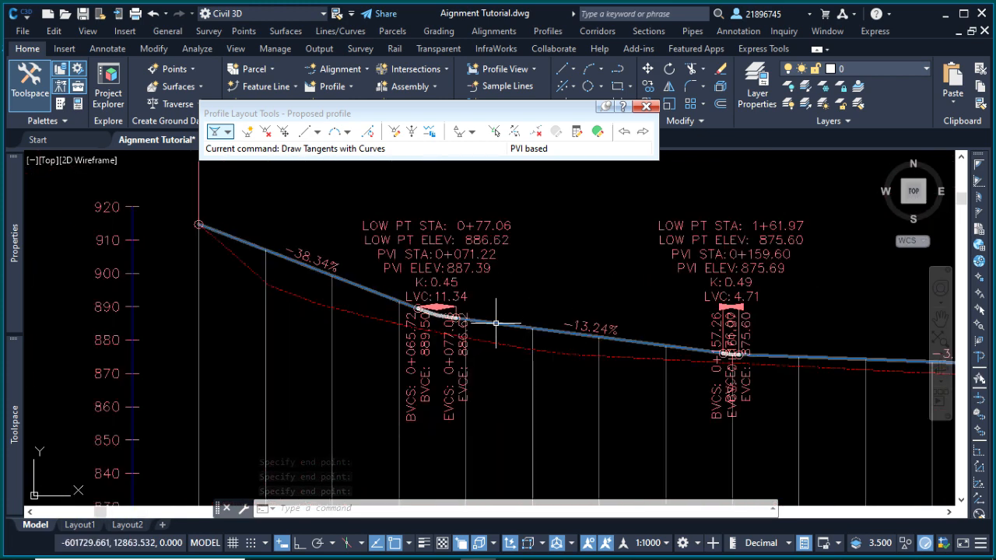
click(598, 276)
click(558, 230)
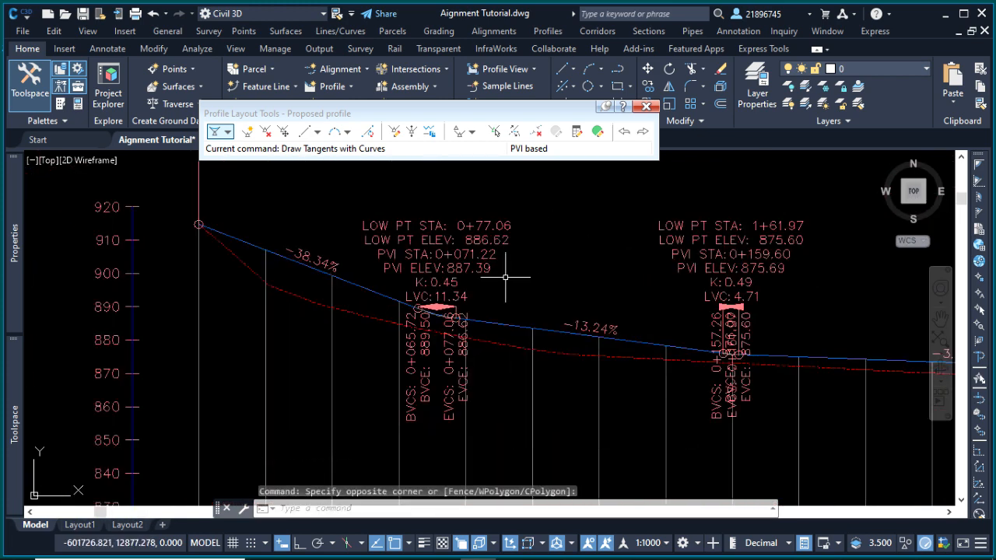
scroll(555, 270, down, 4)
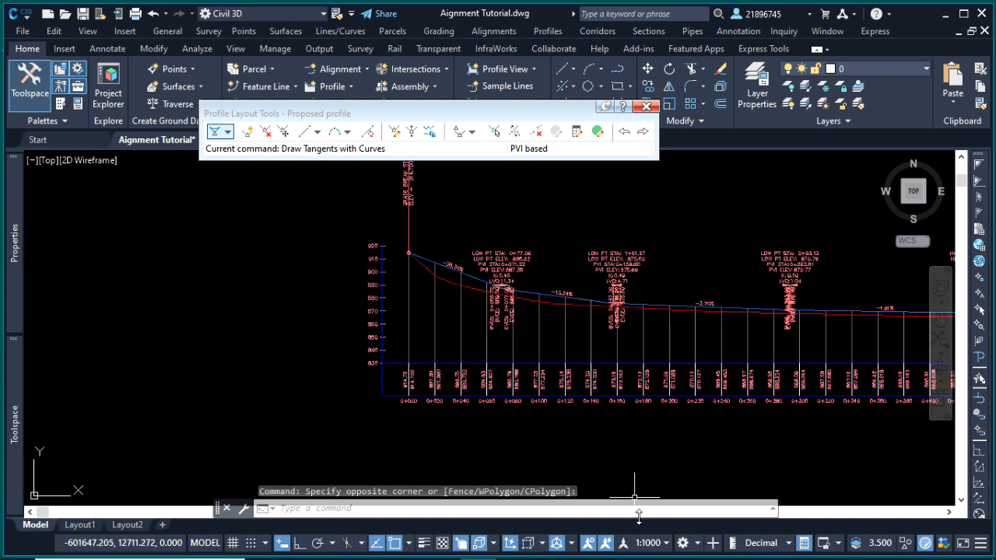
click(666, 543)
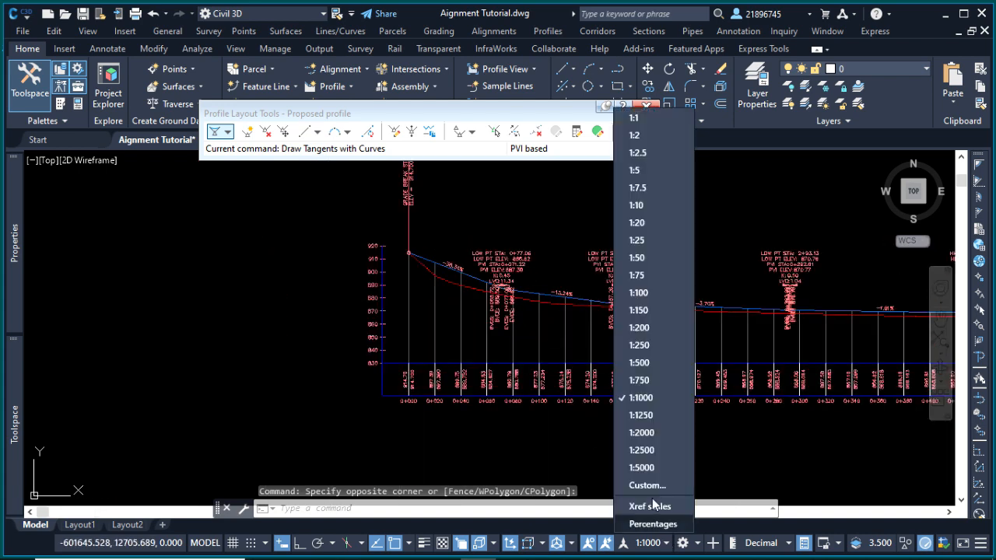
click(639, 345)
scroll(523, 288, up, 2)
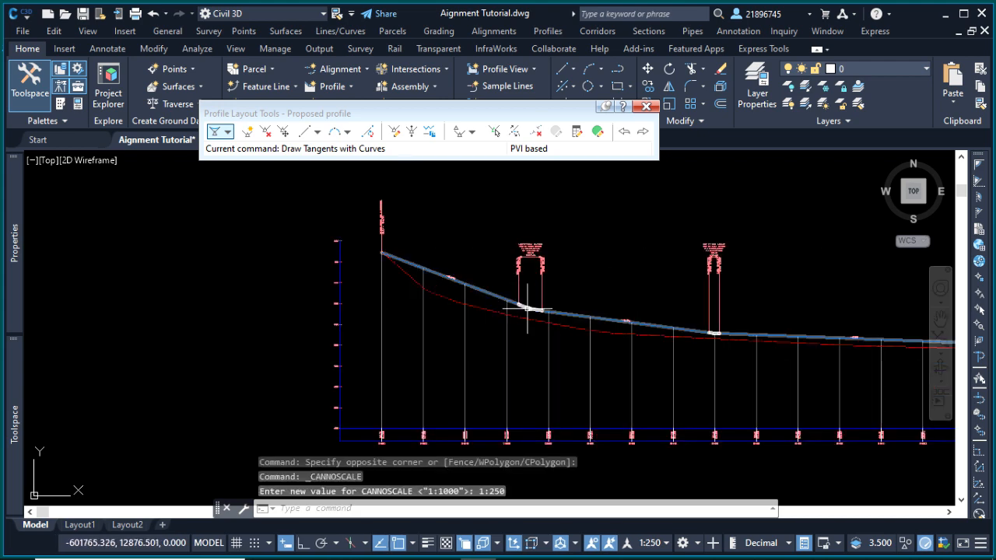
Step: Set the drawing's annotation scale to 1:500
click(665, 542)
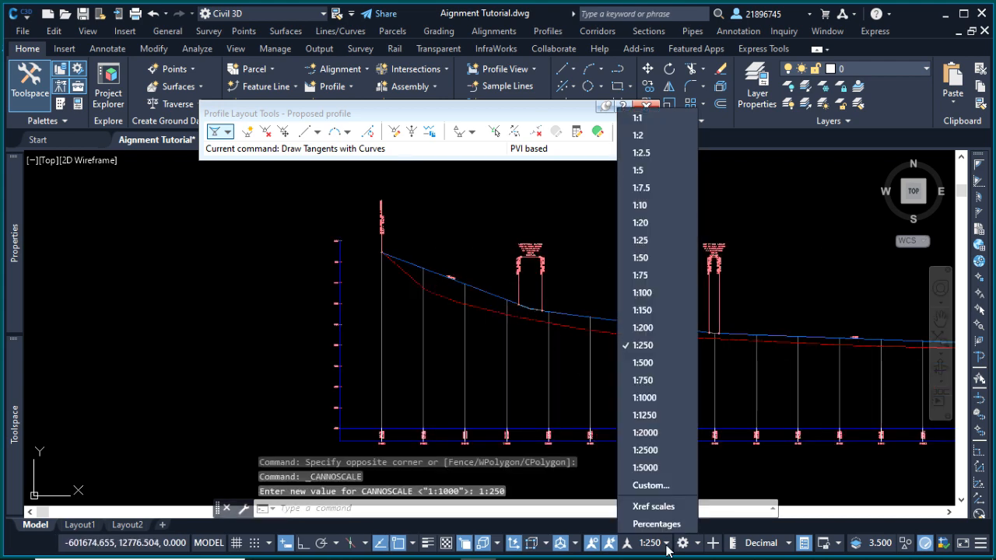
click(642, 362)
scroll(480, 264, up, 6)
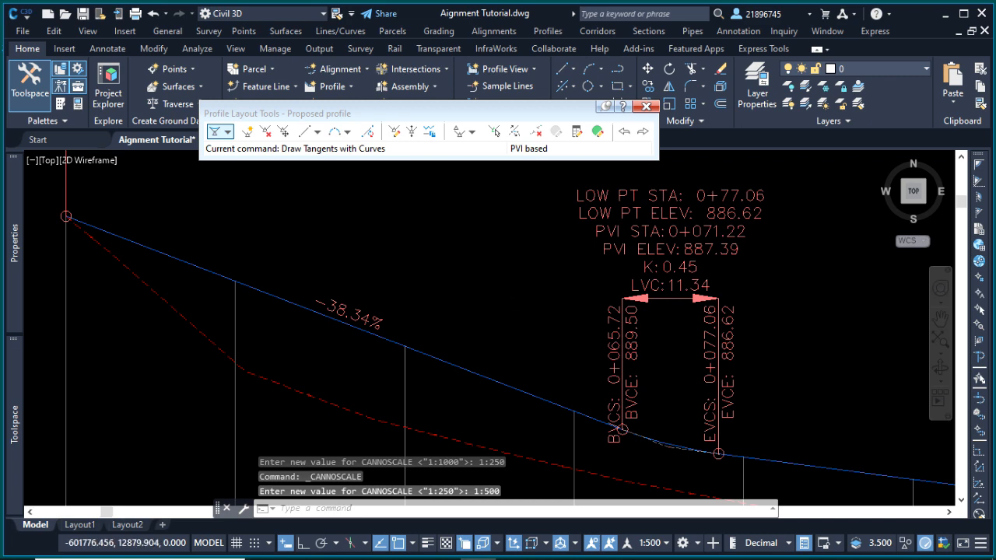
Step: Examine the grade break station and elevation label at the start of the proposed profile
scroll(454, 292, down, 4)
scroll(315, 210, up, 4)
scroll(405, 291, down, 4)
click(395, 240)
scroll(369, 227, up, 2)
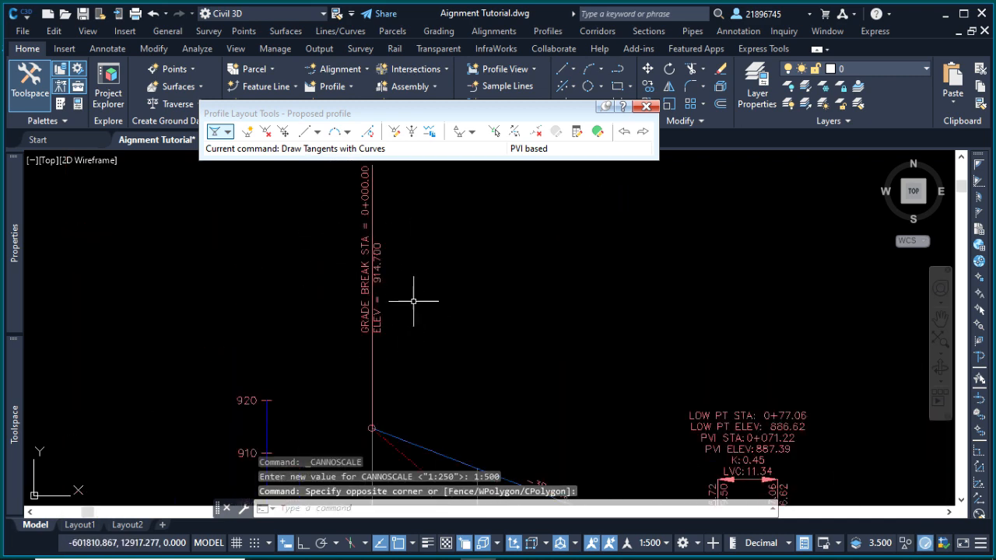
scroll(362, 244, down, 3)
scroll(378, 252, up, 3)
scroll(318, 267, down, 4)
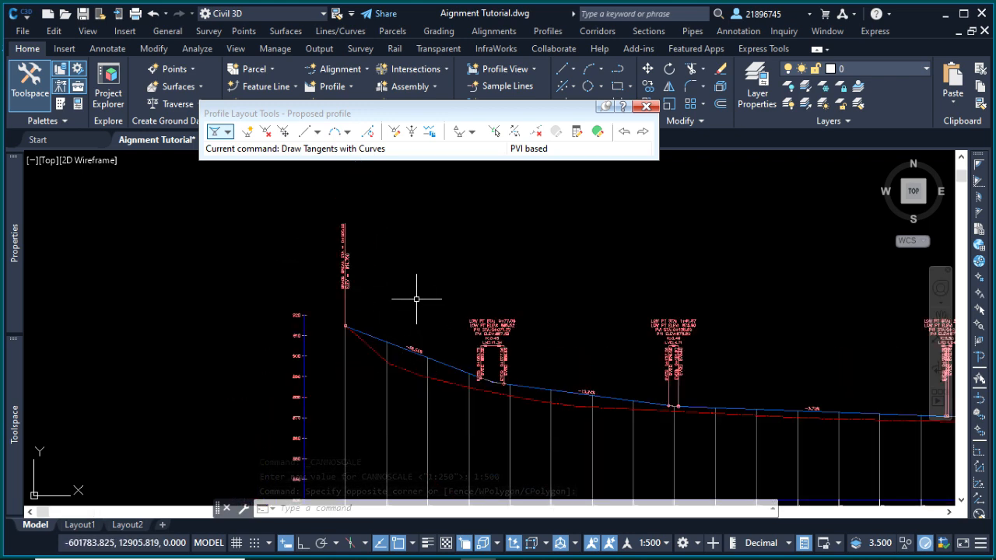
Step: Examine the first vertical curve between its two tangents, including the station and elevation labels at the curve's start and end
click(438, 329)
scroll(503, 366, up, 2)
scroll(503, 365, up, 3)
click(545, 335)
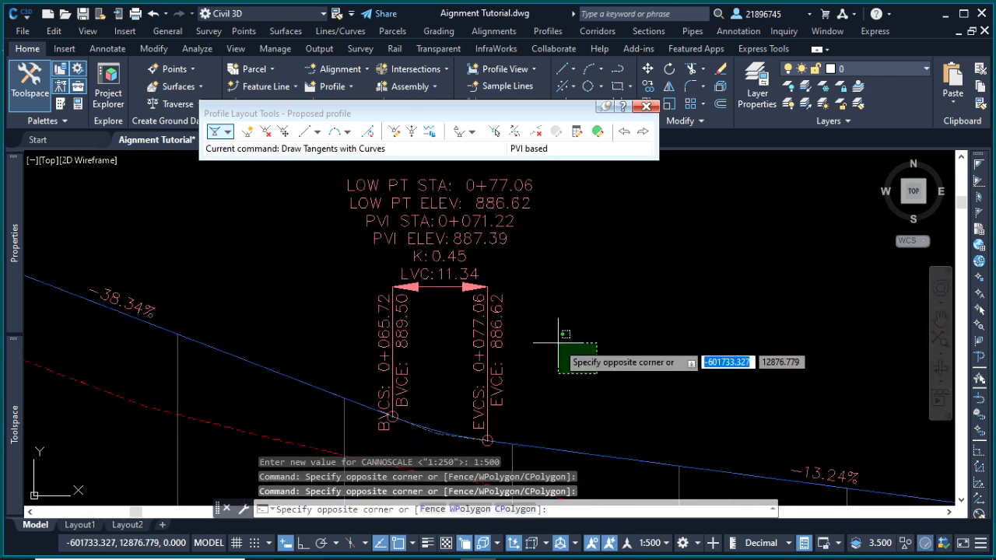
click(556, 341)
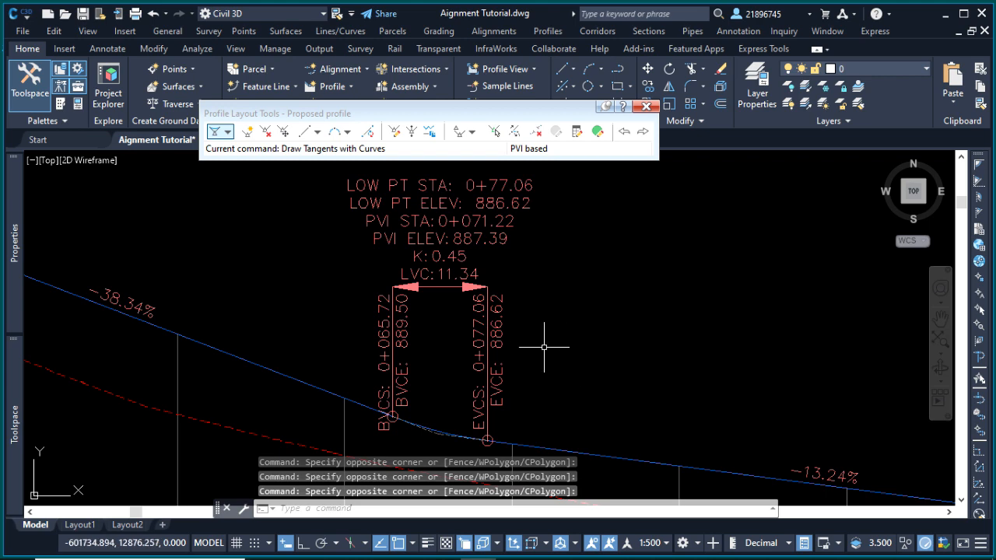
scroll(582, 325, down, 2)
click(588, 331)
click(568, 316)
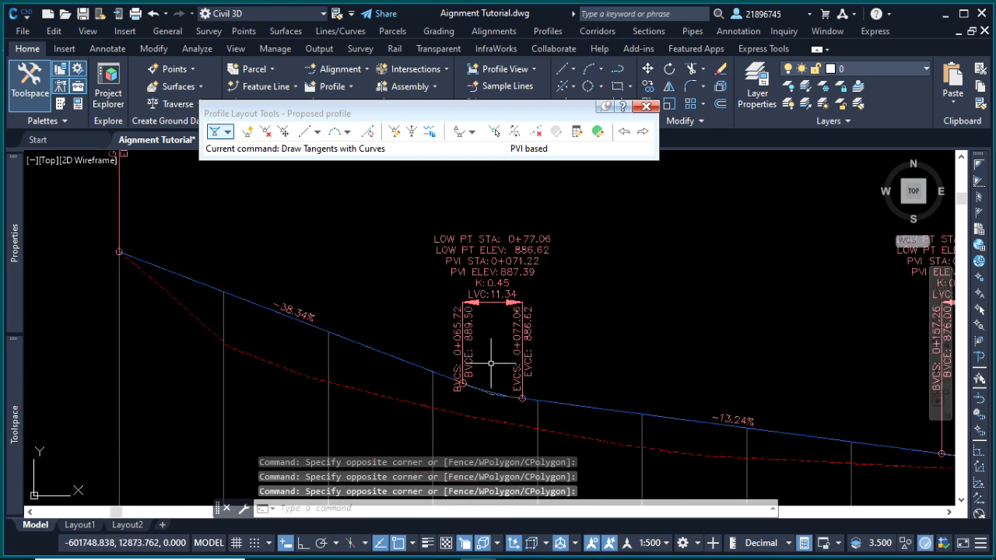
scroll(507, 383, up, 2)
scroll(425, 392, up, 2)
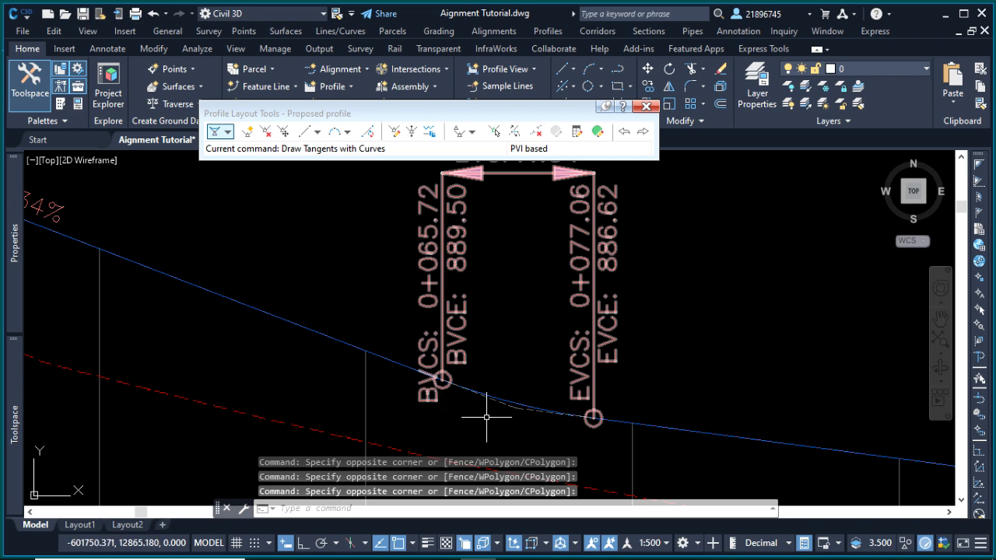
scroll(481, 417, down, 2)
scroll(479, 400, up, 2)
scroll(480, 400, down, 2)
scroll(506, 406, up, 2)
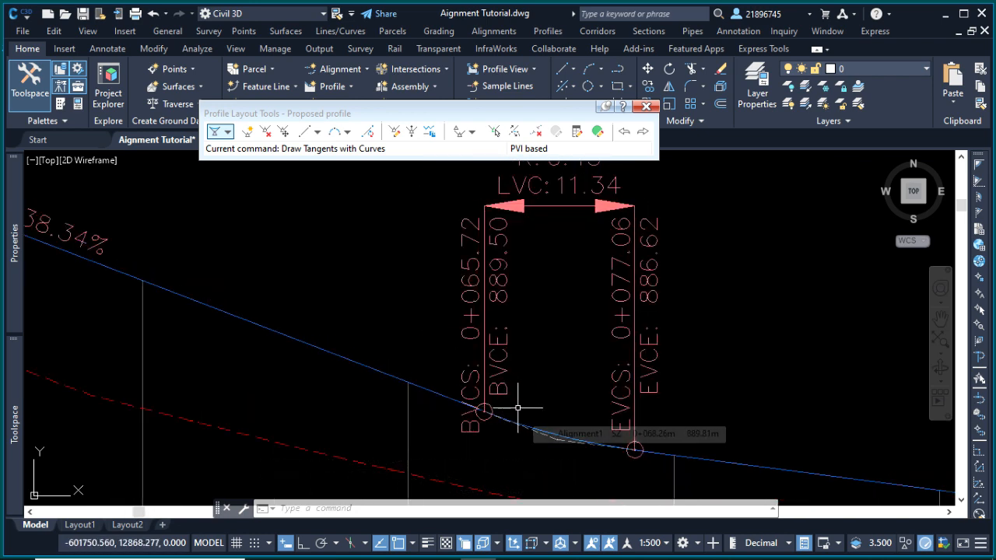
scroll(469, 365, down, 2)
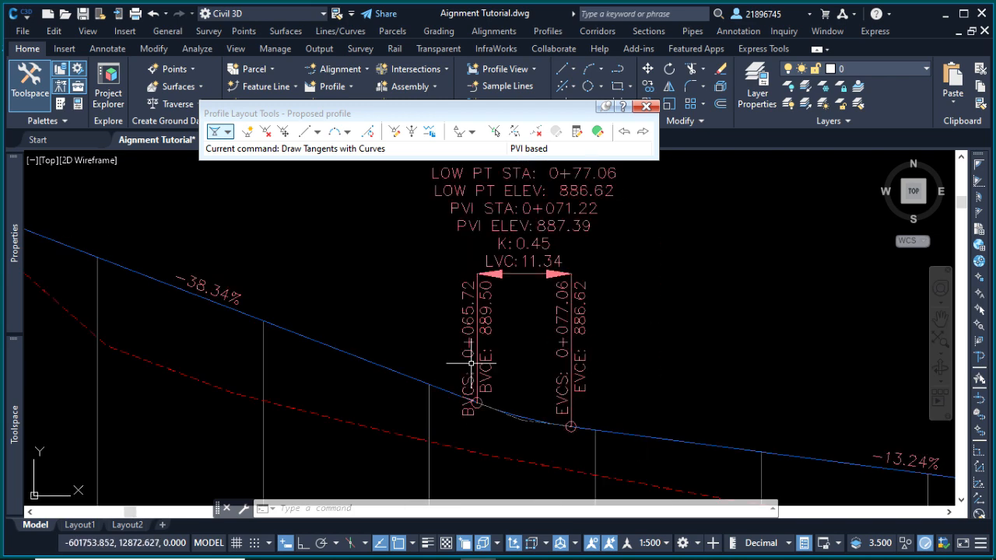
scroll(474, 331, up, 2)
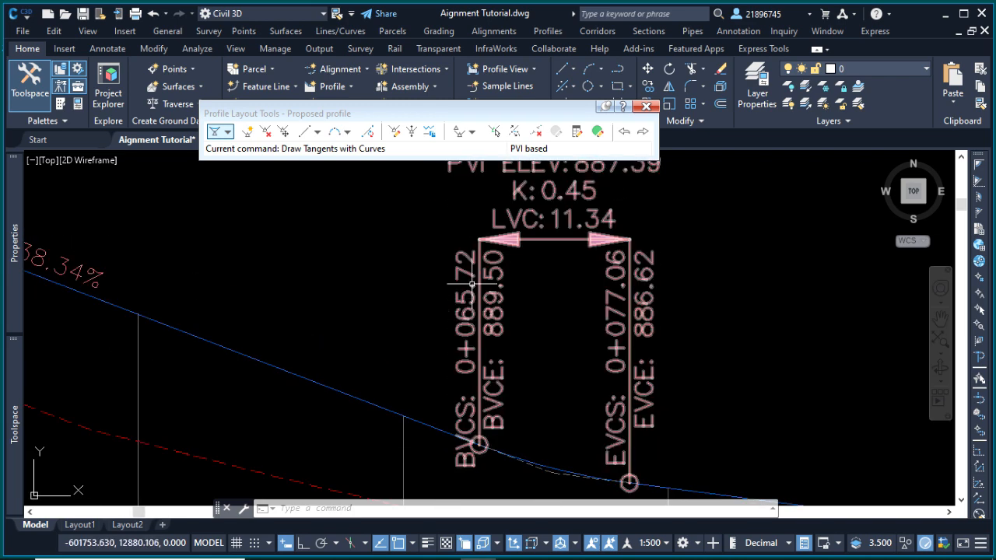
scroll(457, 254, up, 1)
scroll(444, 294, down, 3)
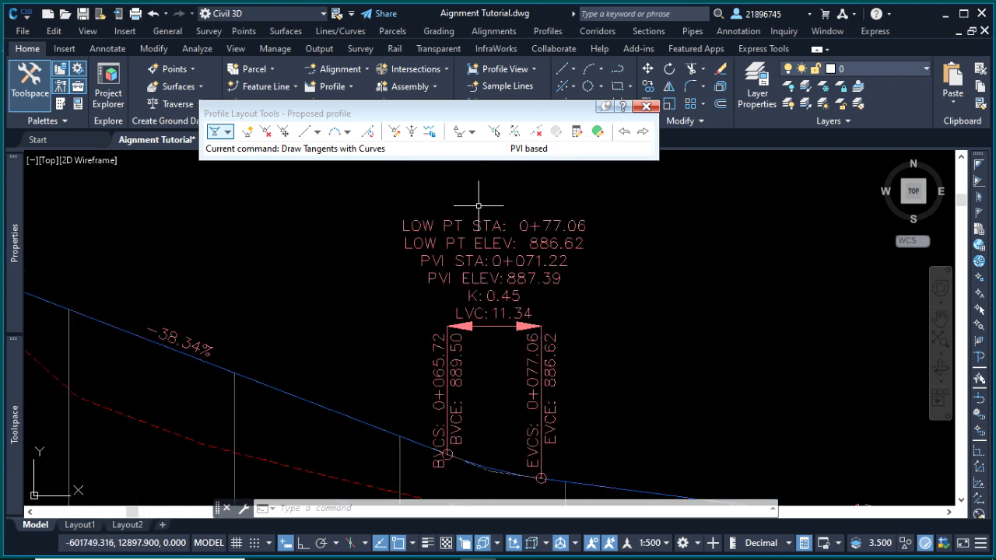
Step: Read the first vertical curve's low point, PVI, K value and curve length labels and compare them with the curve
scroll(480, 221, up, 1)
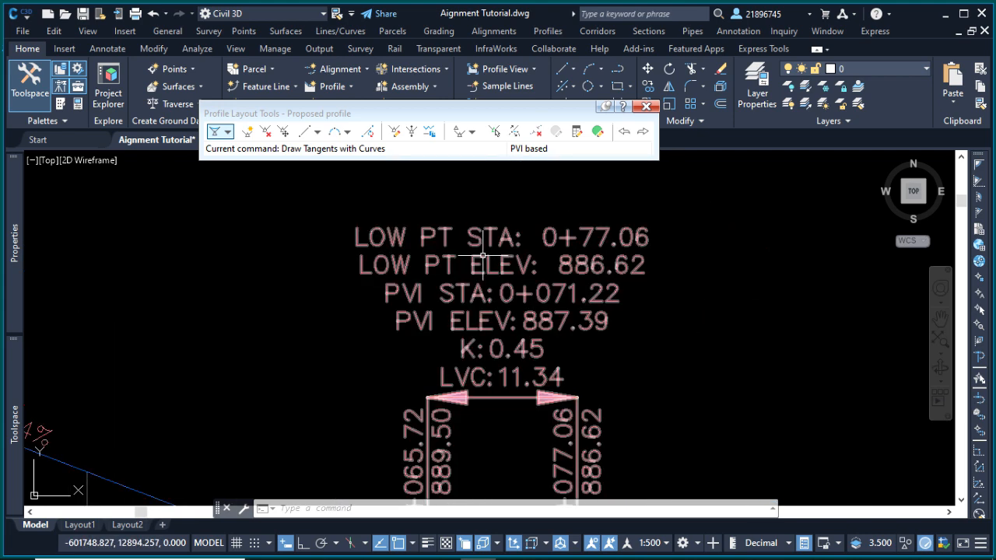
click(489, 207)
click(446, 194)
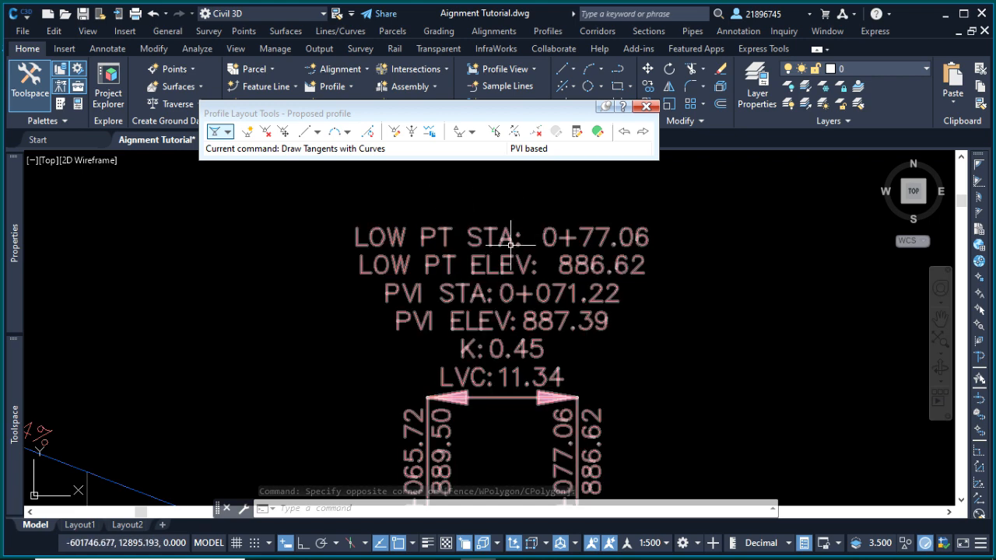
scroll(483, 389, down, 3)
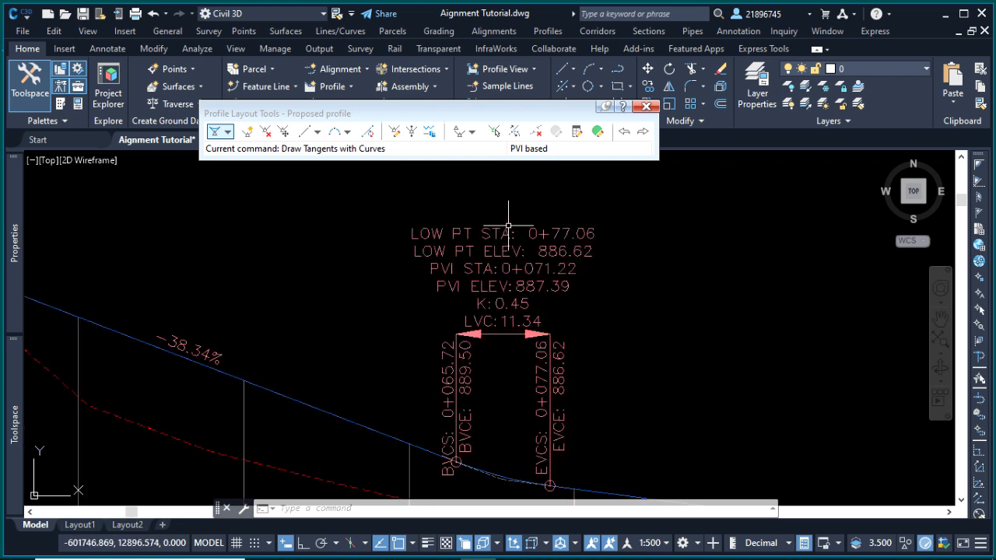
scroll(508, 386, up, 2)
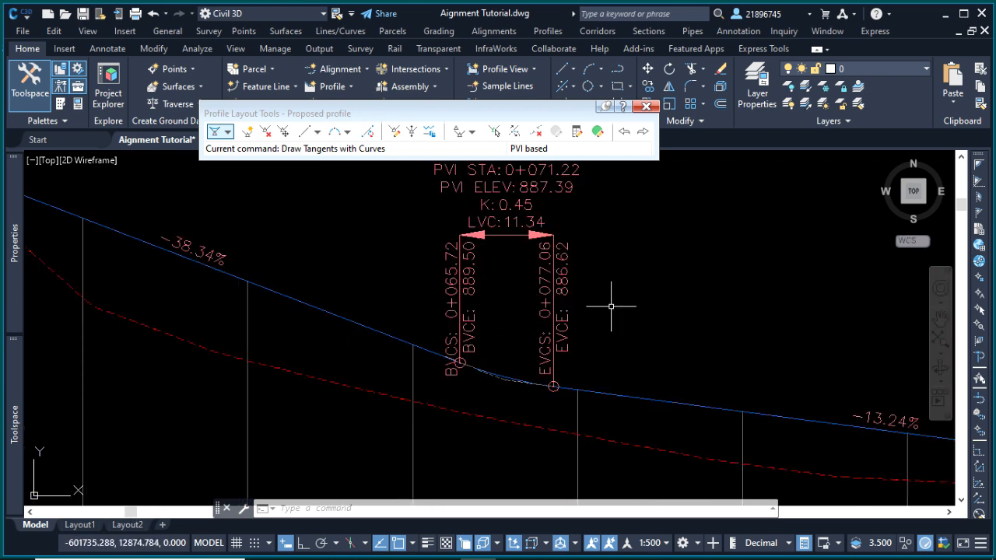
click(668, 268)
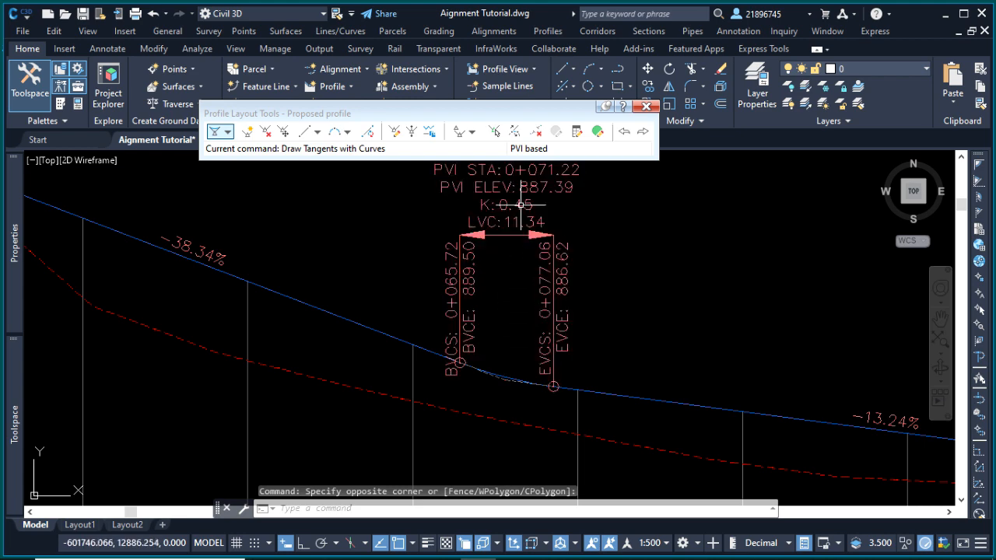
scroll(500, 373, up, 4)
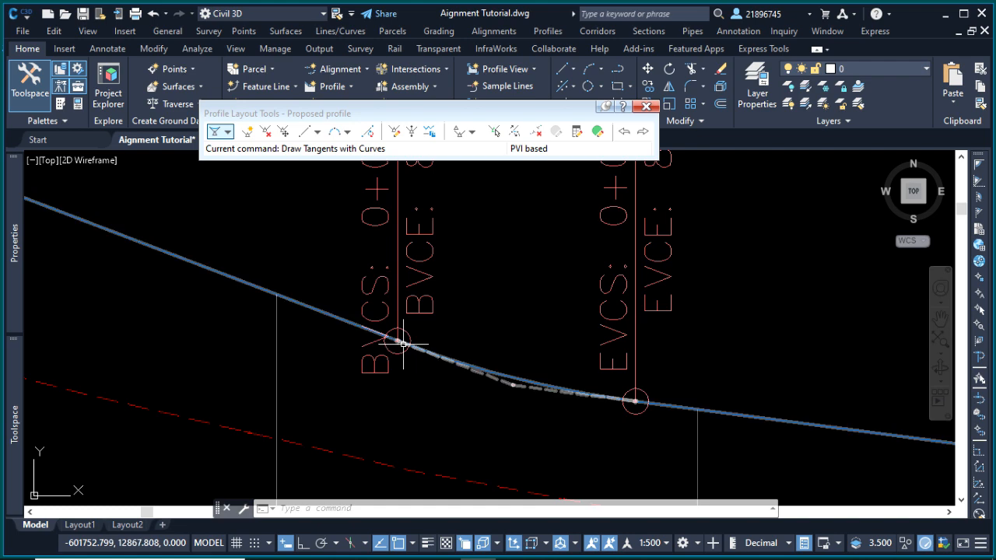
Step: Examine the first vertical curve's length label and its dimension line between the curve's start and end stations
scroll(607, 425, down, 4)
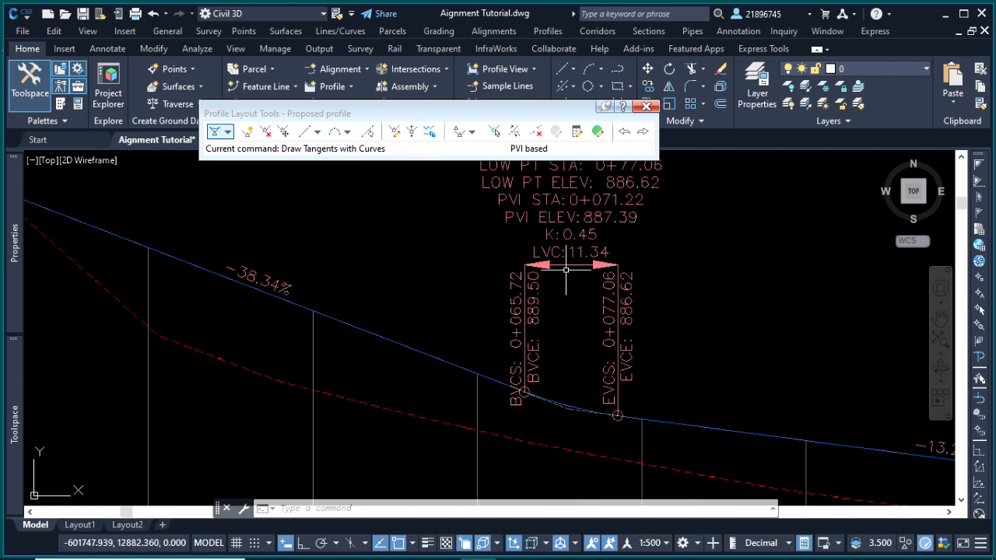
scroll(567, 274, up, 6)
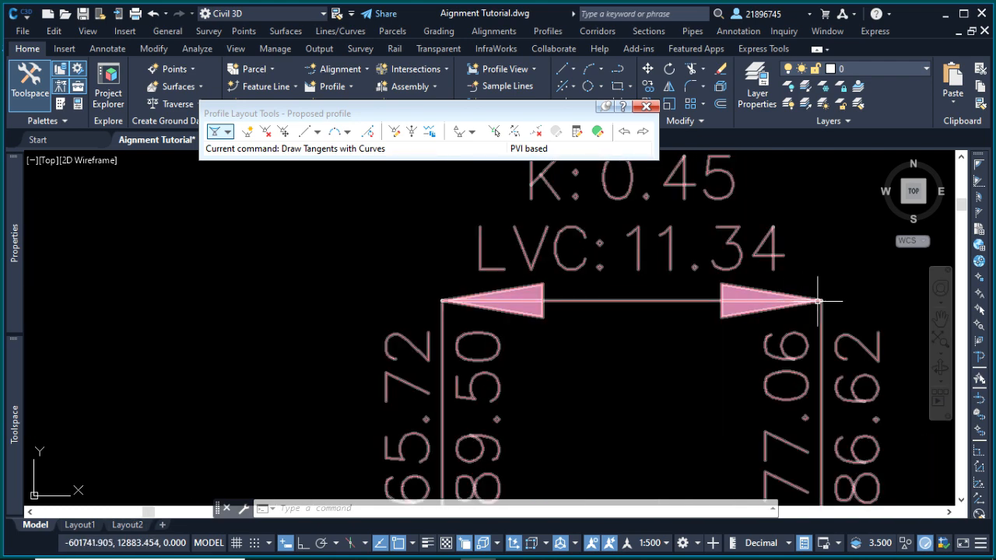
scroll(571, 315, down, 4)
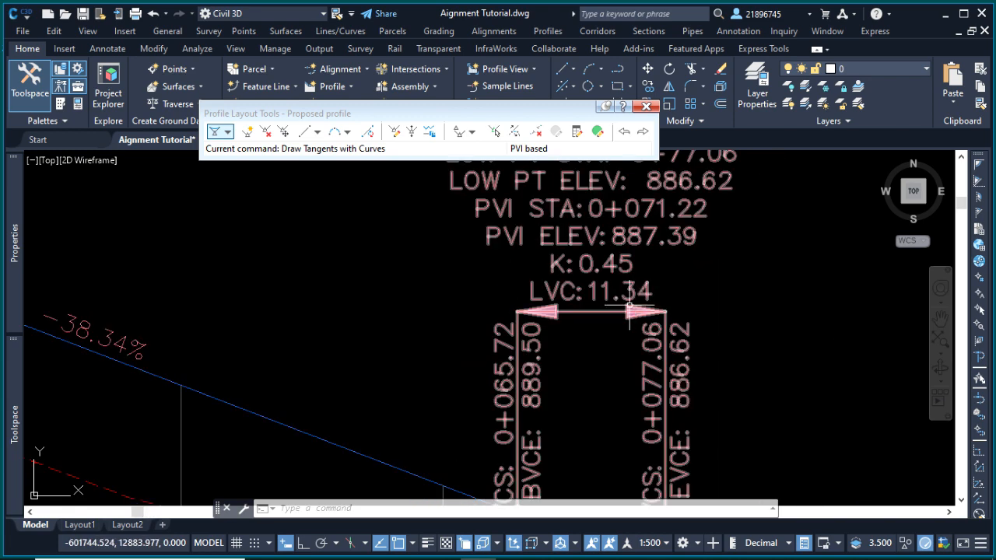
scroll(640, 313, up, 2)
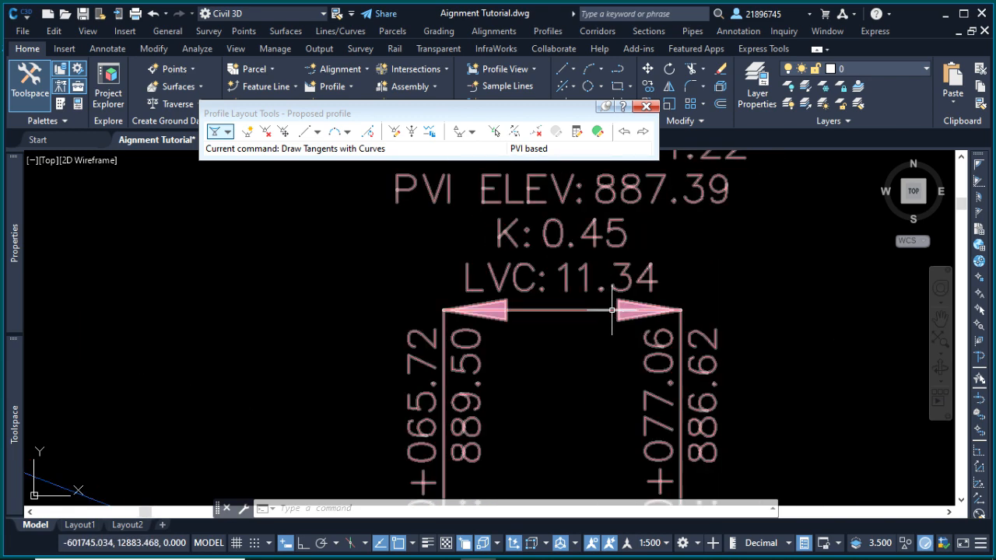
scroll(678, 290, down, 5)
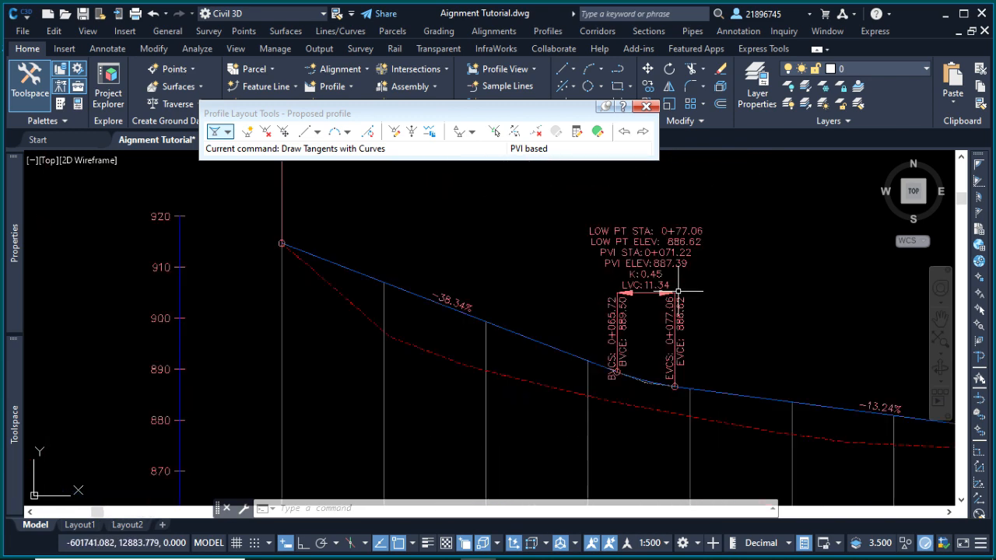
Step: Read the first vertical curve's low point and PVI labels and locate the PVI marker where the tangents meet
click(753, 266)
scroll(584, 267, down, 4)
scroll(595, 273, up, 6)
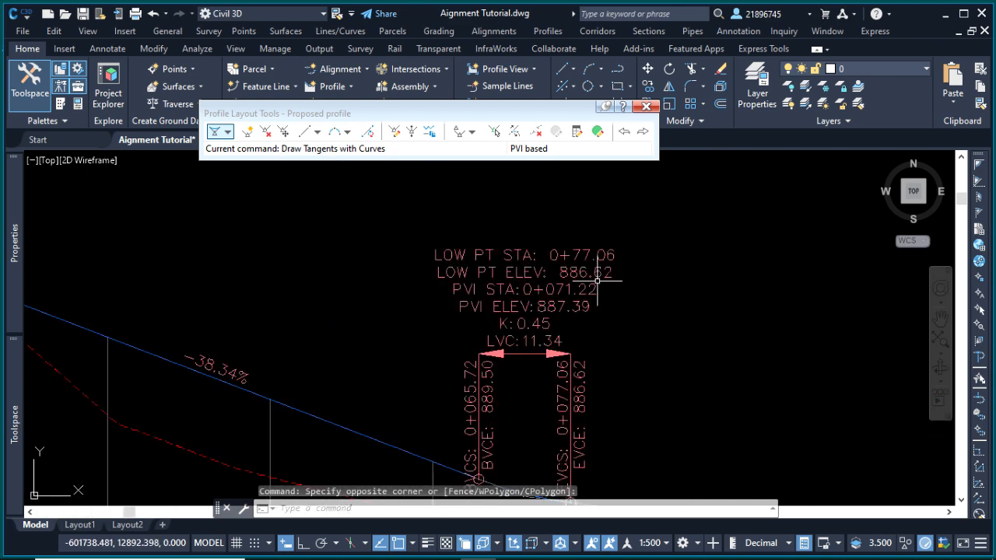
click(675, 309)
scroll(546, 312, up, 2)
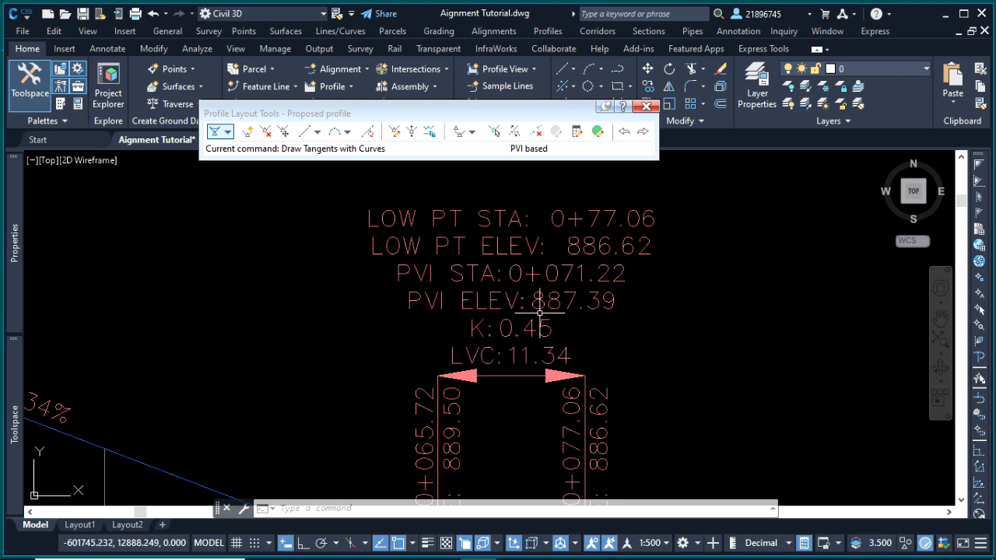
scroll(528, 326, down, 4)
scroll(527, 393, up, 8)
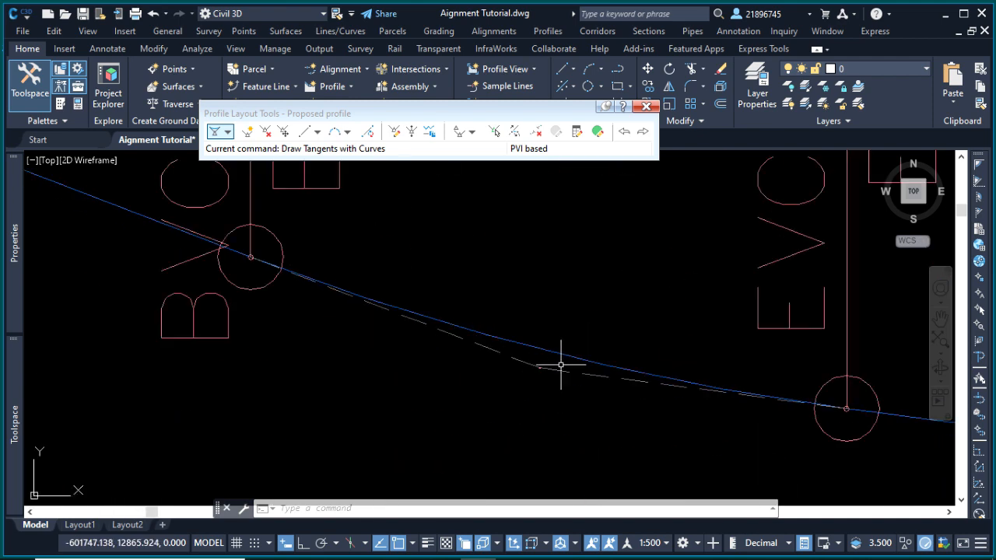
scroll(536, 372, up, 6)
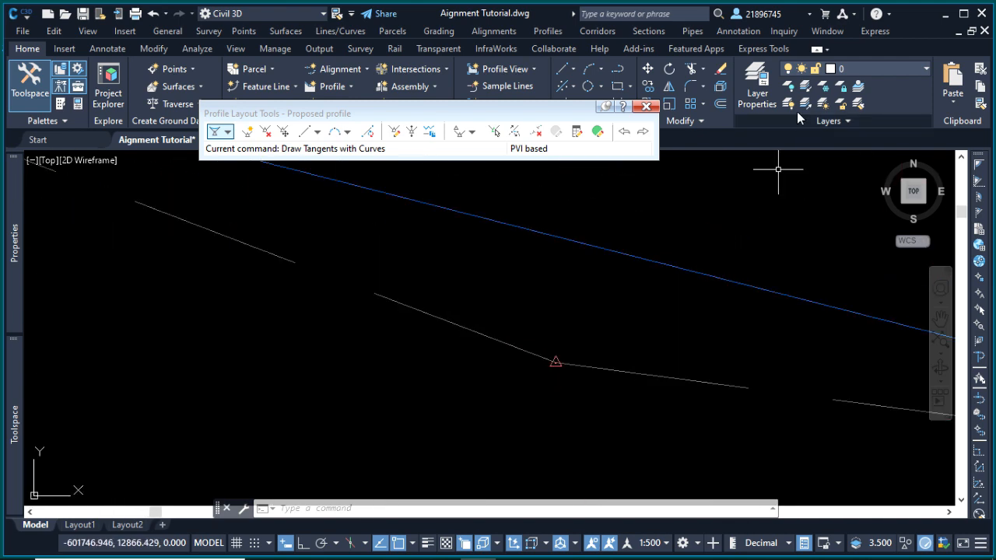
Step: Start a Station Elevation profile view label and choose the profile view that contains the proposed profile
click(737, 31)
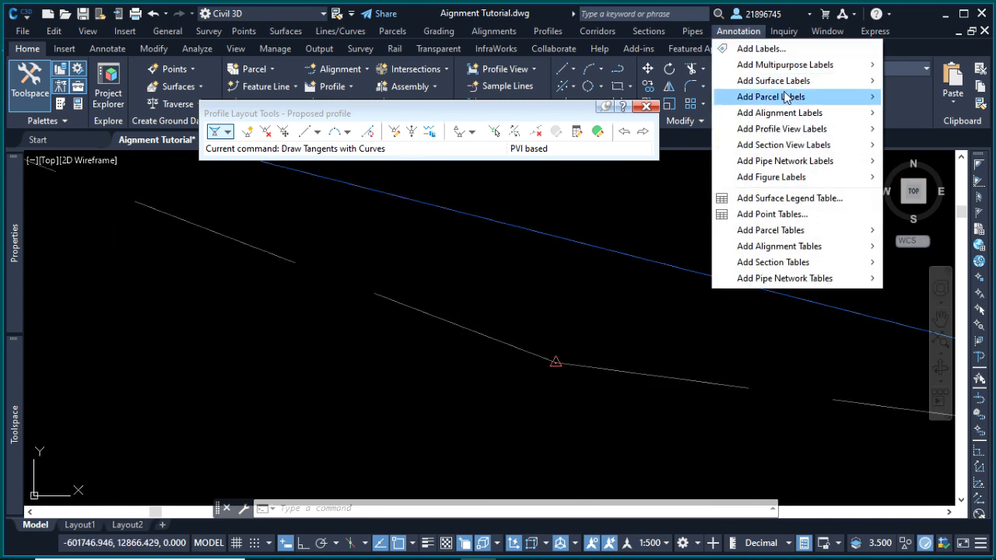
mouse_move(787, 94)
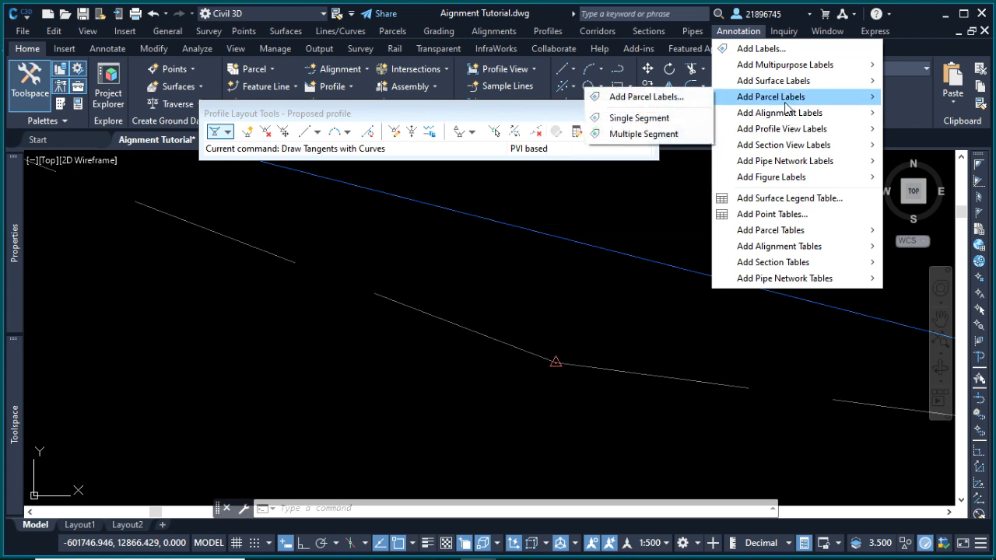
mouse_move(814, 133)
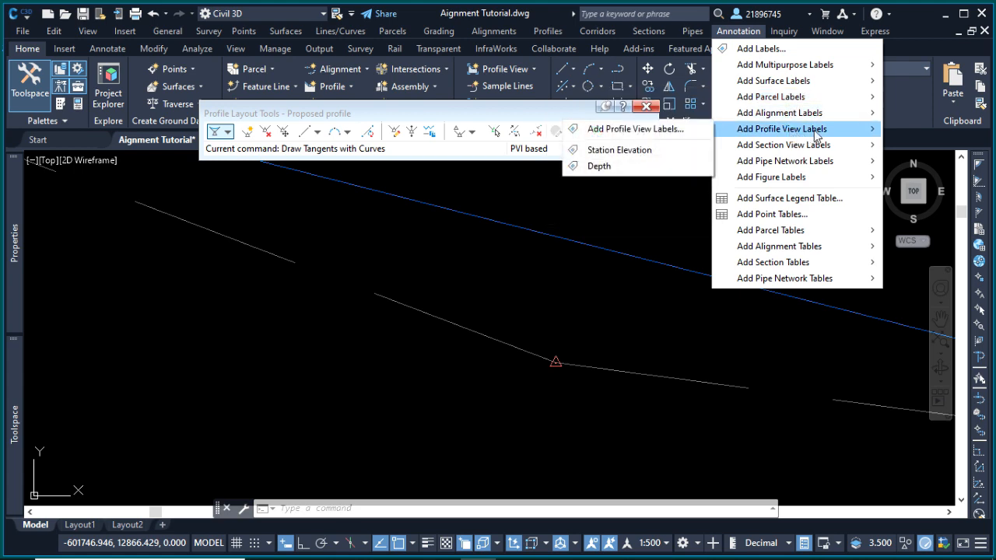
click(645, 150)
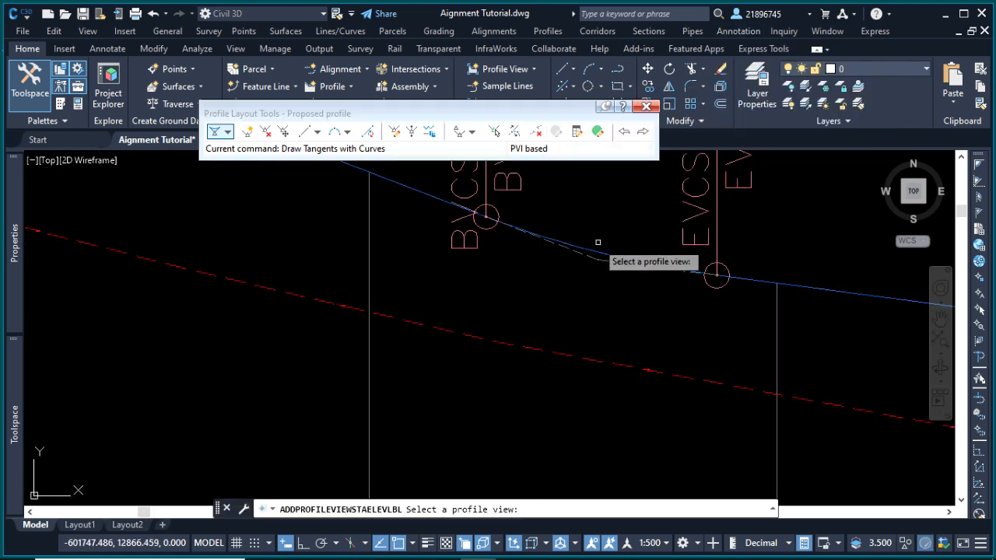
scroll(599, 260, down, 5)
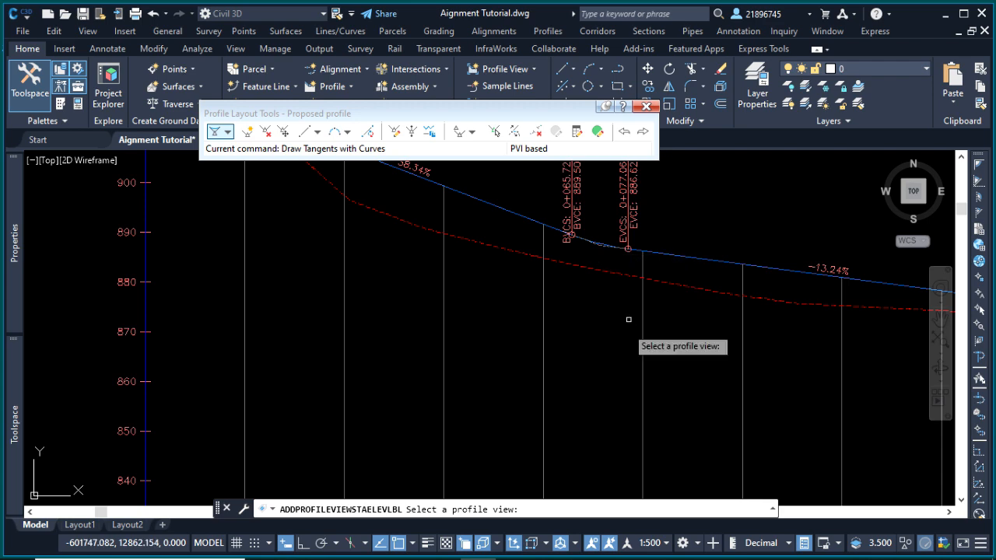
scroll(609, 315, up, 4)
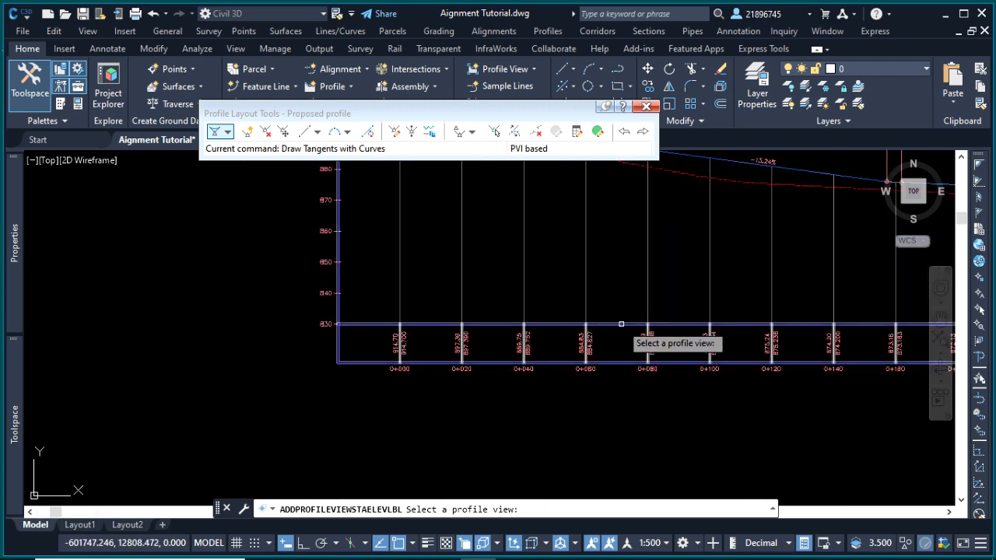
click(620, 323)
Step: Try to pick the label's station at the first curve's PVI marker using Node and Endpoint snaps
scroll(620, 321, up, 5)
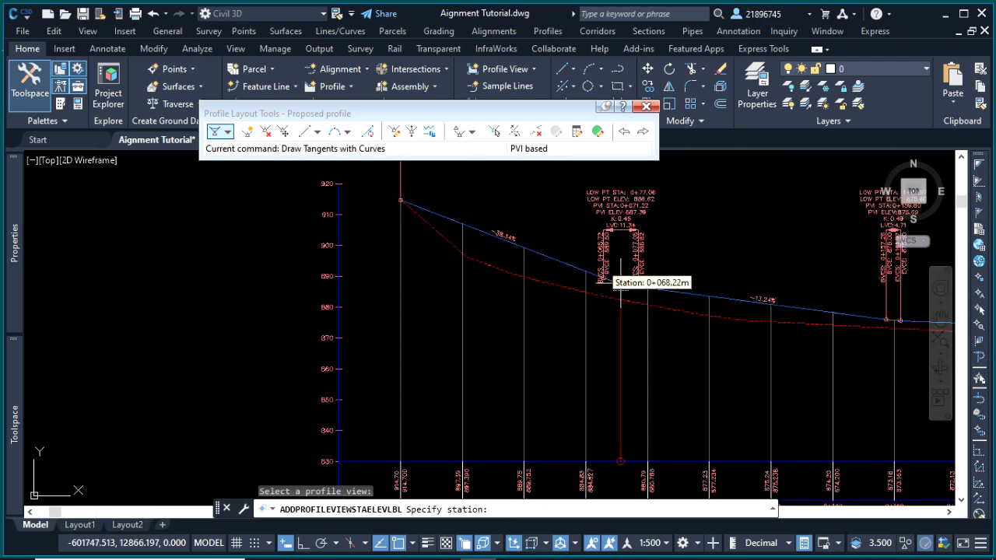
scroll(620, 285, up, 6)
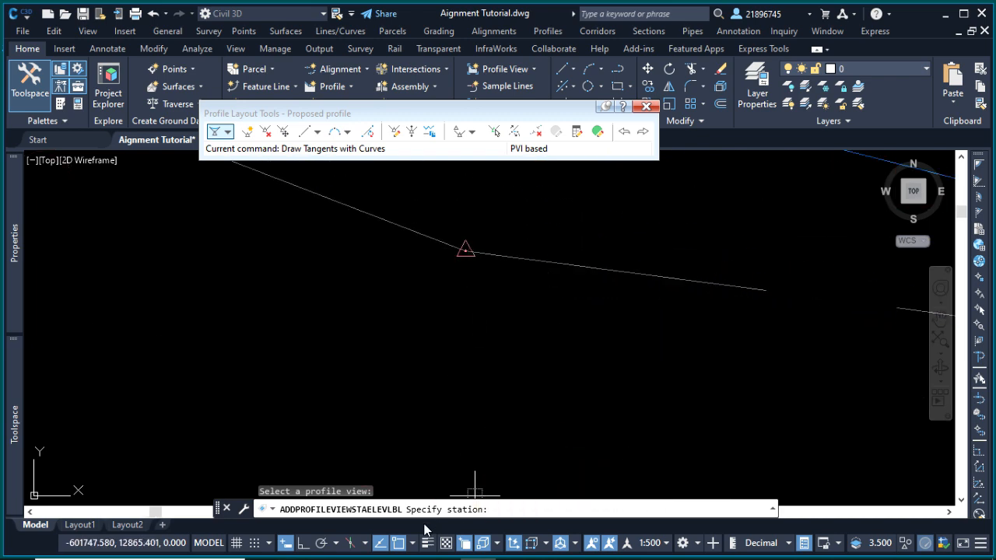
scroll(489, 257, up, 4)
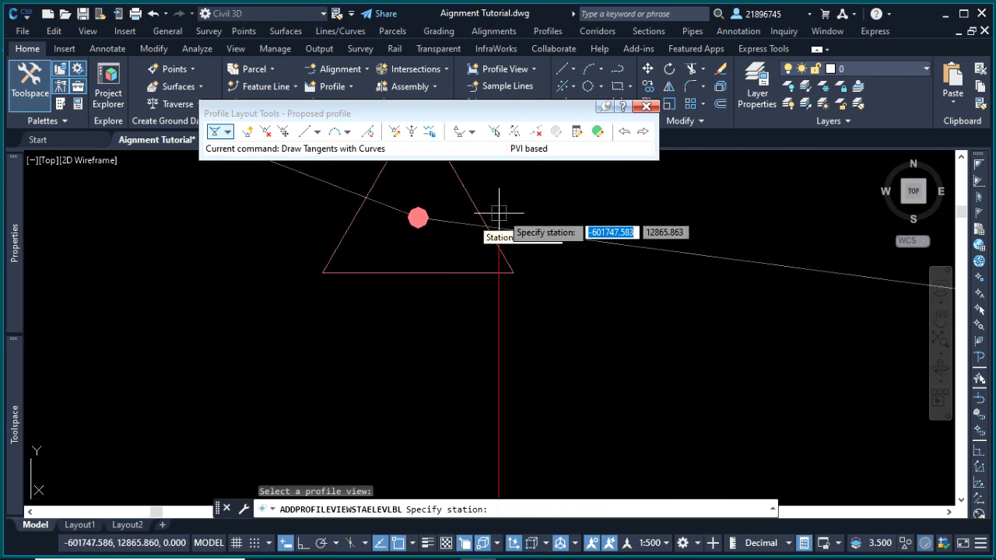
shift+right_click(525, 198)
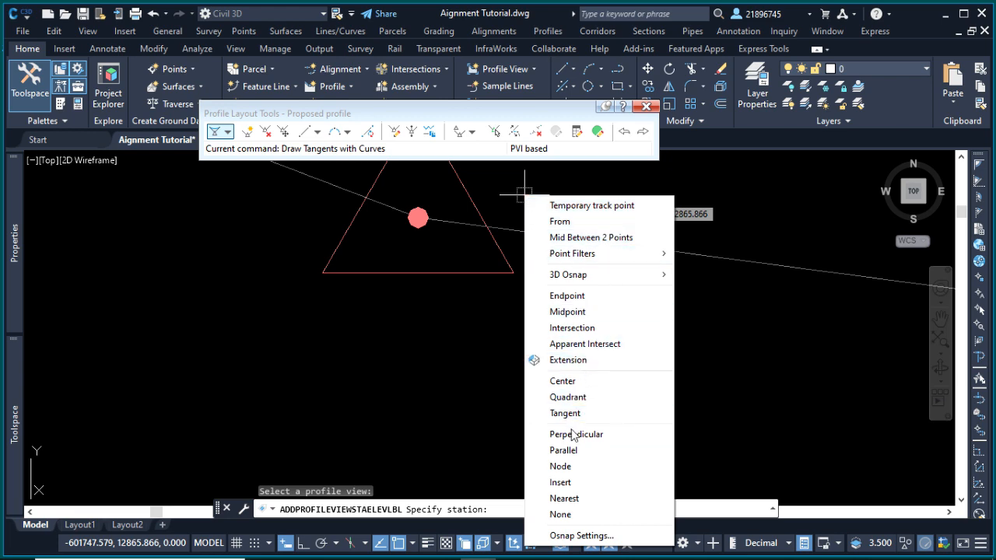
click(569, 466)
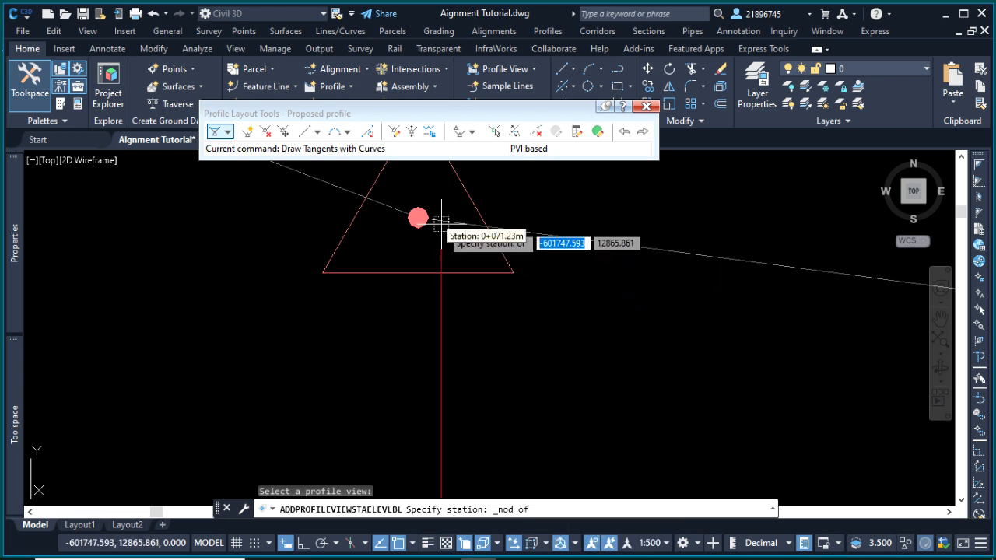
shift+right_click(520, 204)
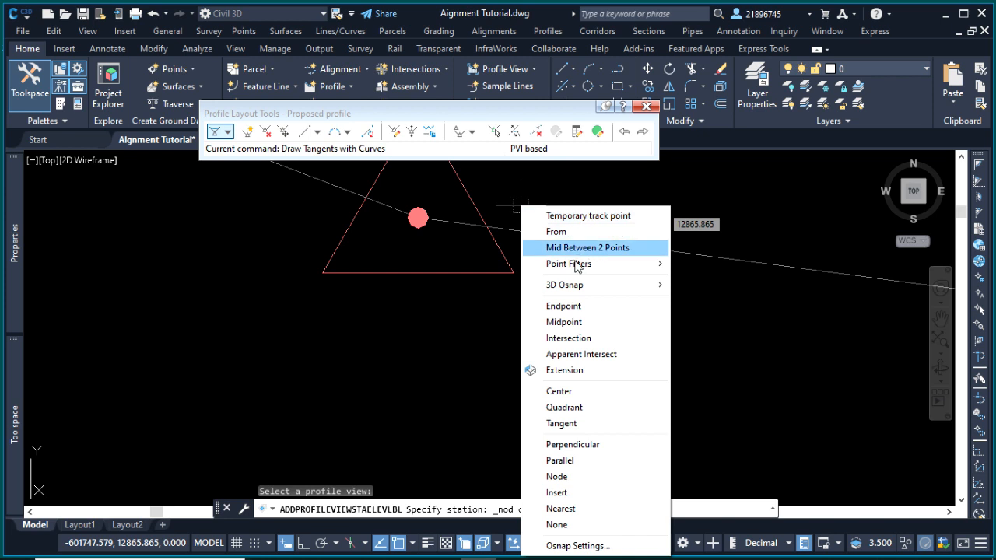
click(574, 311)
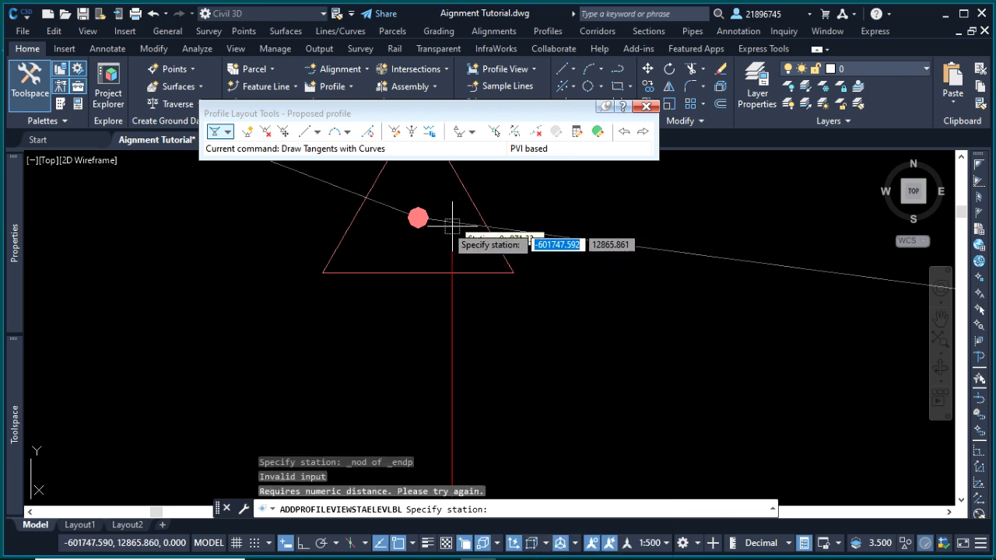
scroll(552, 327, down, 3)
scroll(537, 315, up, 4)
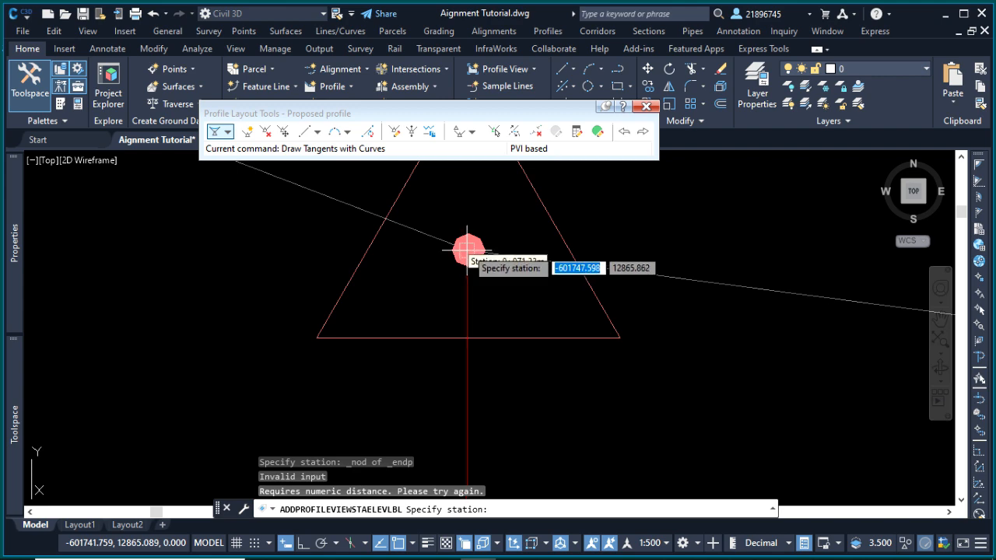
Step: Retry placing the label's station on the PVI marker with a Node snap, and cancel the labelling command
scroll(583, 359, down, 1)
scroll(615, 286, down, 6)
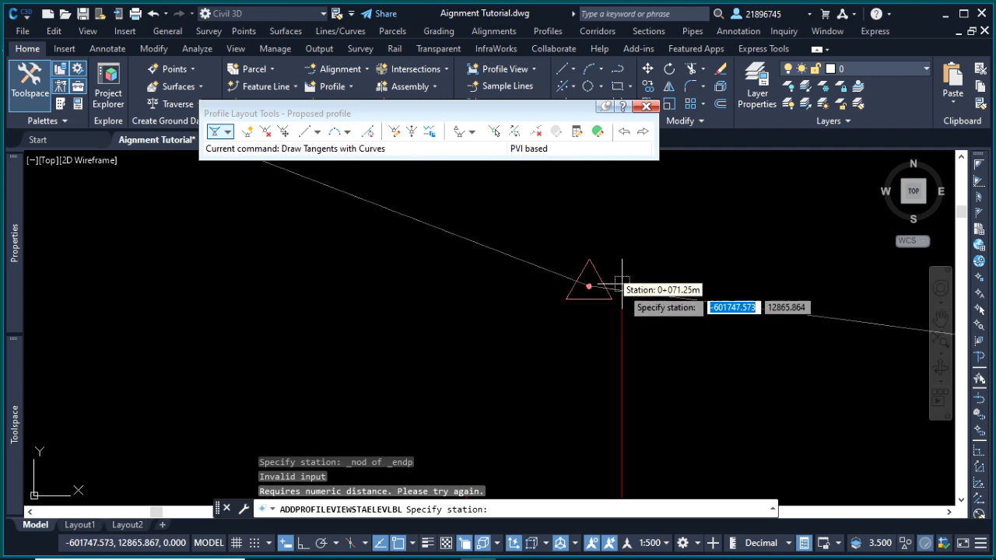
scroll(606, 292, up, 5)
shift+right_click(611, 246)
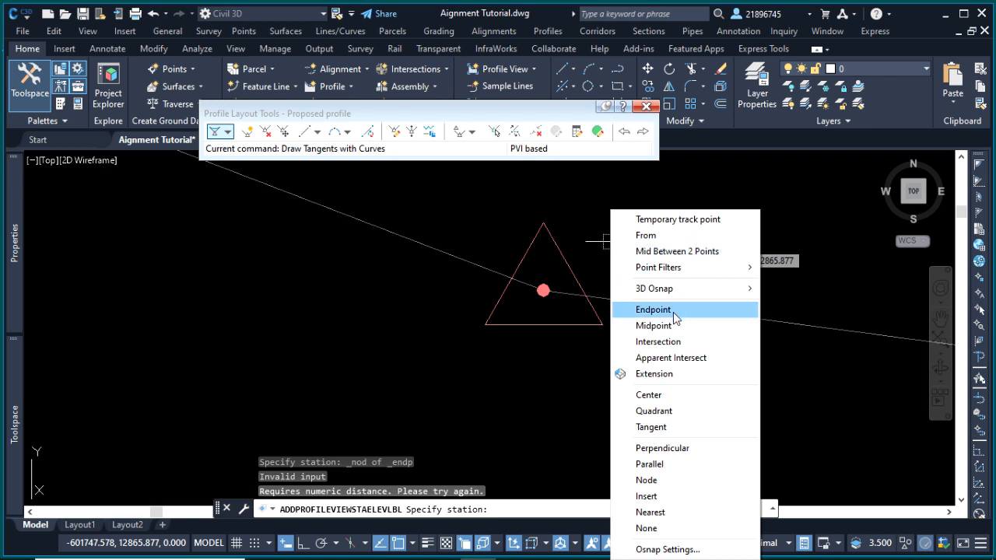
click(648, 480)
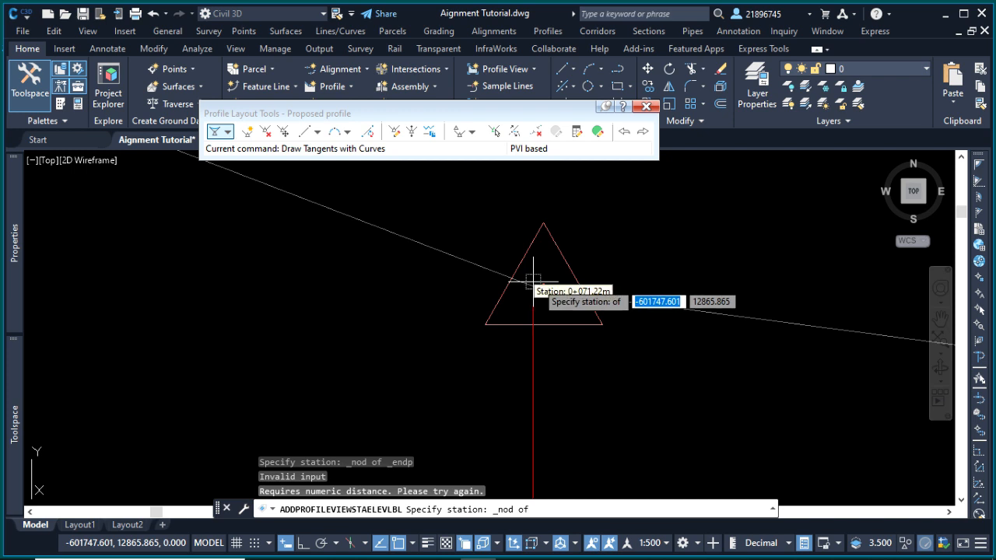
scroll(550, 294, up, 2)
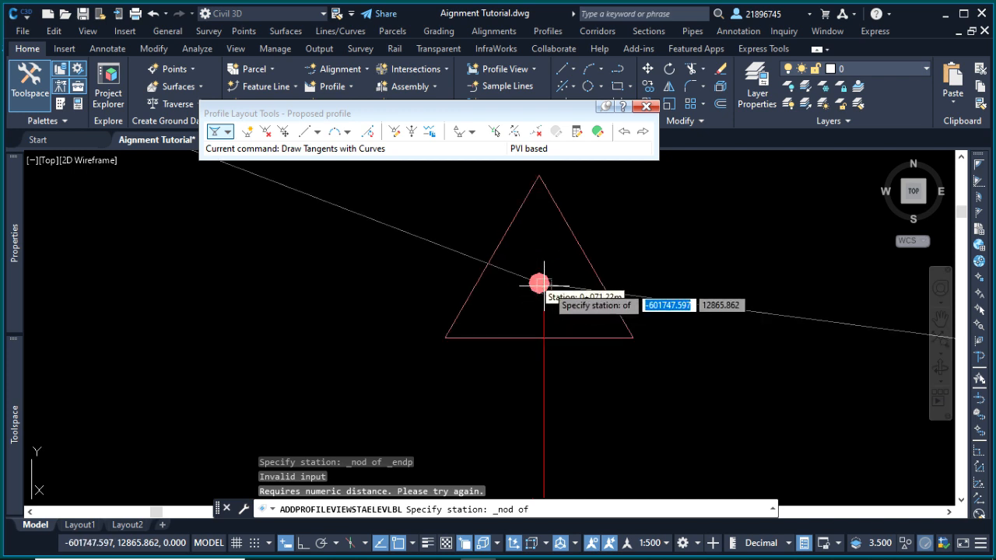
scroll(548, 286, down, 8)
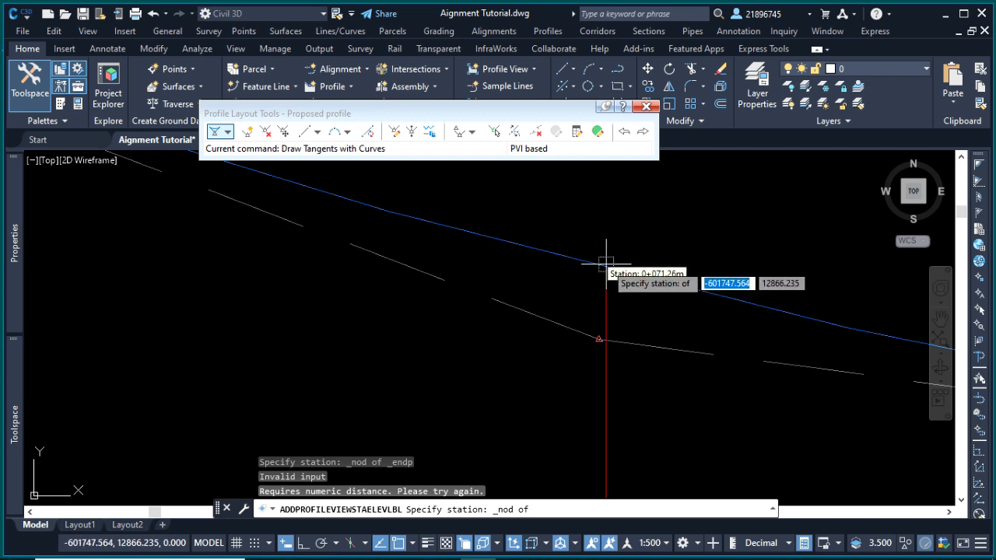
key(Escape)
Step: Inspect the station and elevation at the first curve's PVI marker and compare them with the PVI labels above the curve
scroll(607, 265, down, 9)
scroll(617, 270, up, 7)
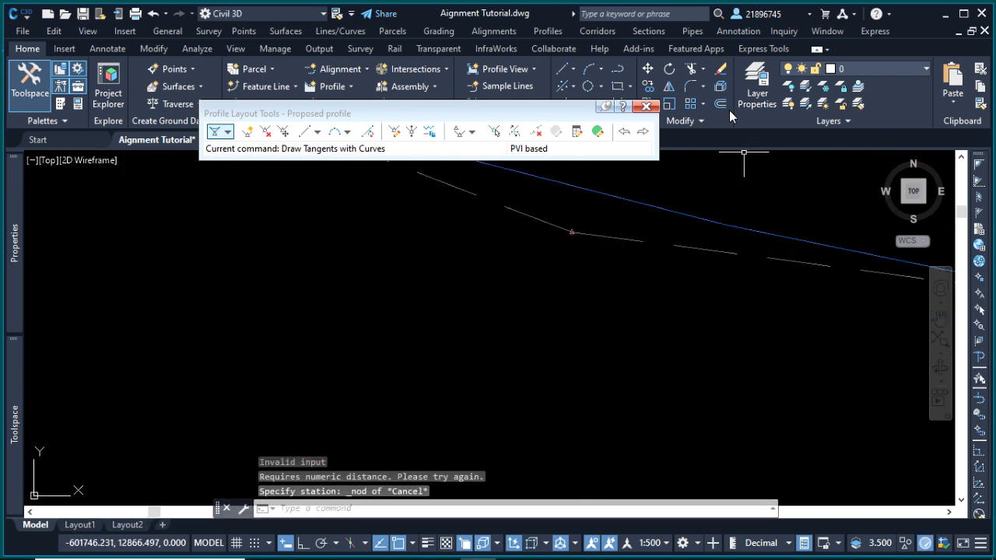
scroll(606, 257, up, 5)
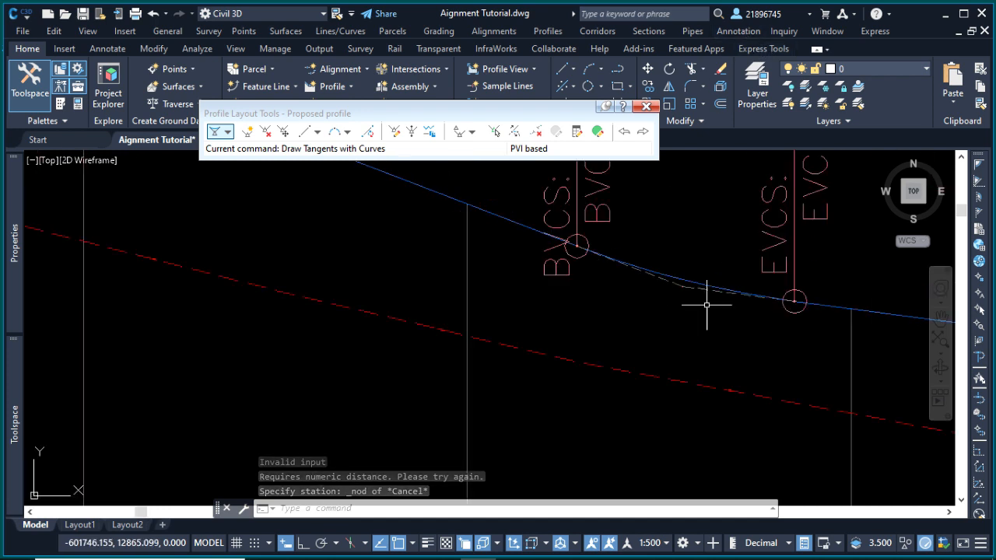
scroll(690, 195, up, 8)
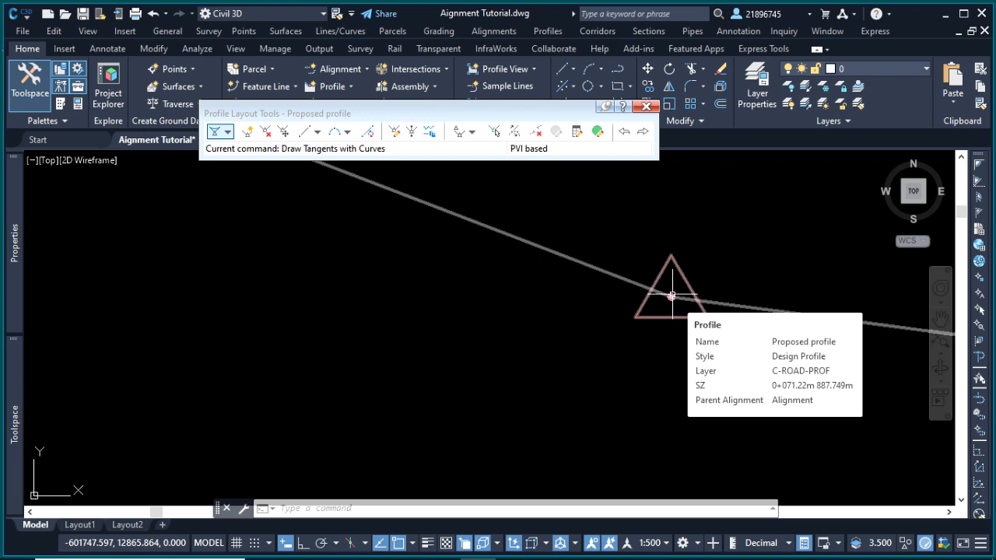
scroll(671, 295, down, 6)
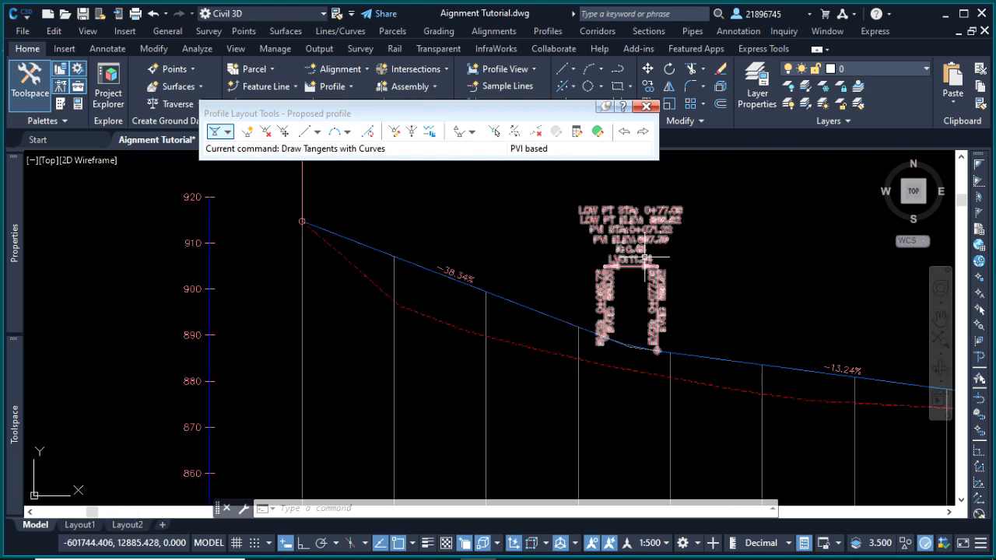
scroll(646, 259, up, 4)
scroll(694, 201, up, 1)
scroll(593, 240, down, 2)
scroll(615, 228, up, 1)
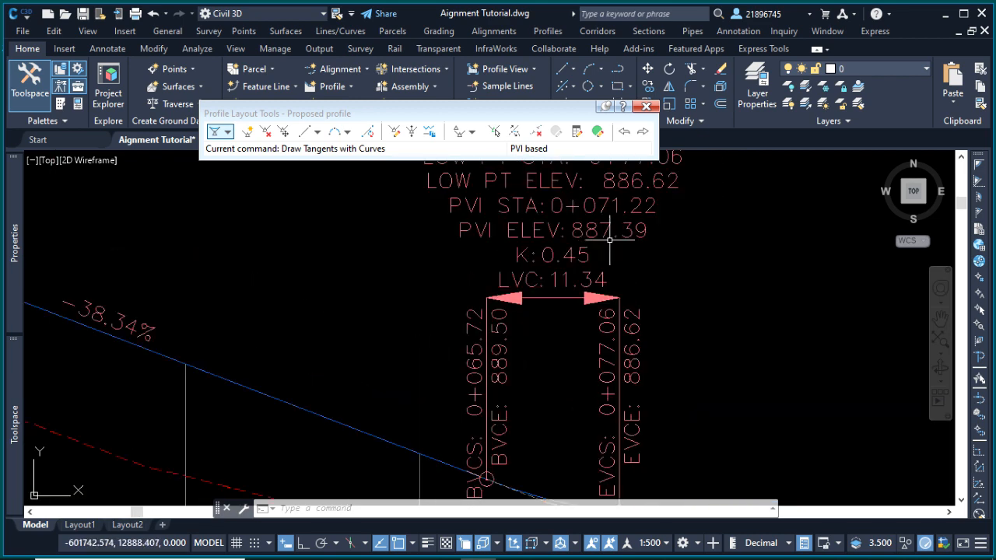
scroll(573, 349, down, 2)
scroll(567, 407, up, 5)
scroll(556, 405, up, 6)
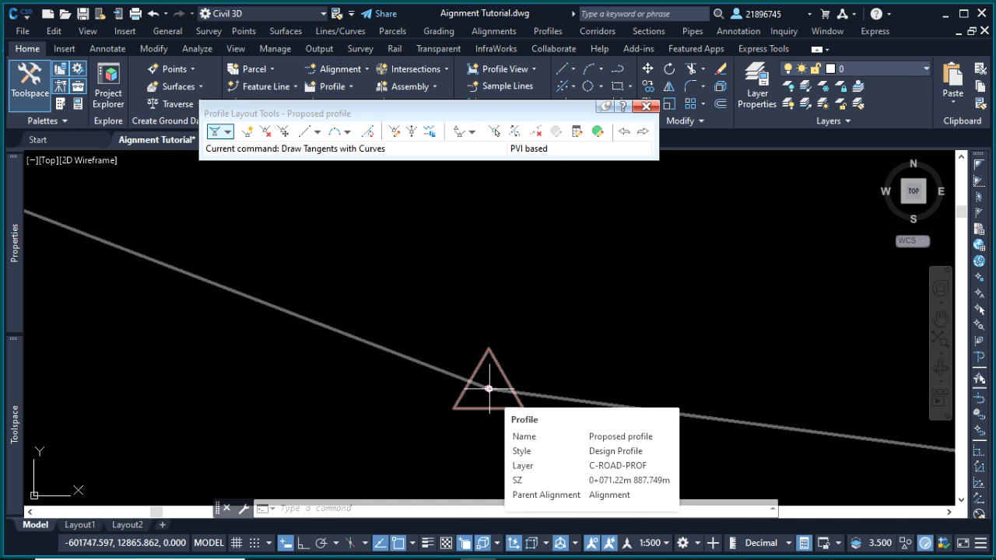
scroll(578, 363, down, 8)
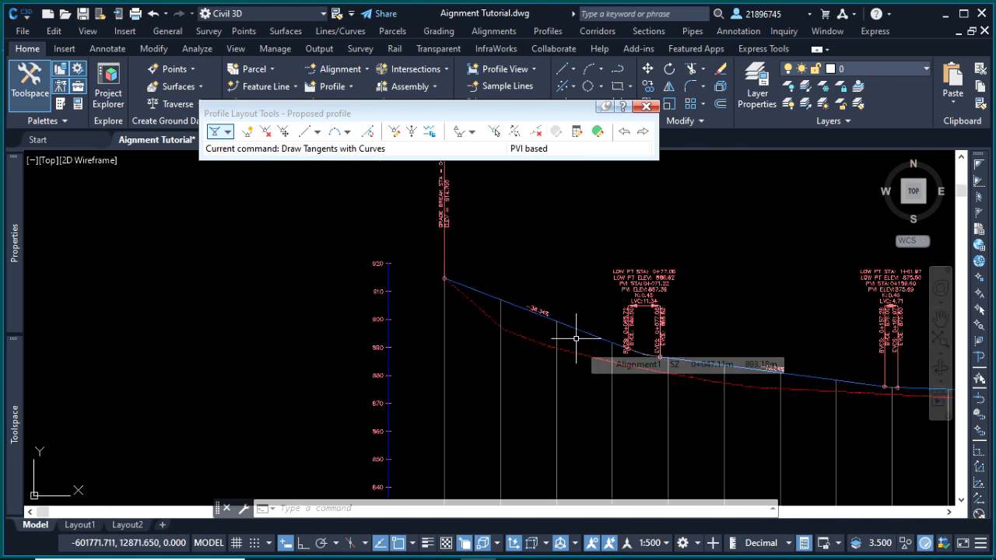
Step: Select the proposed profile in the profile view and open its Profile Entities grid
click(578, 285)
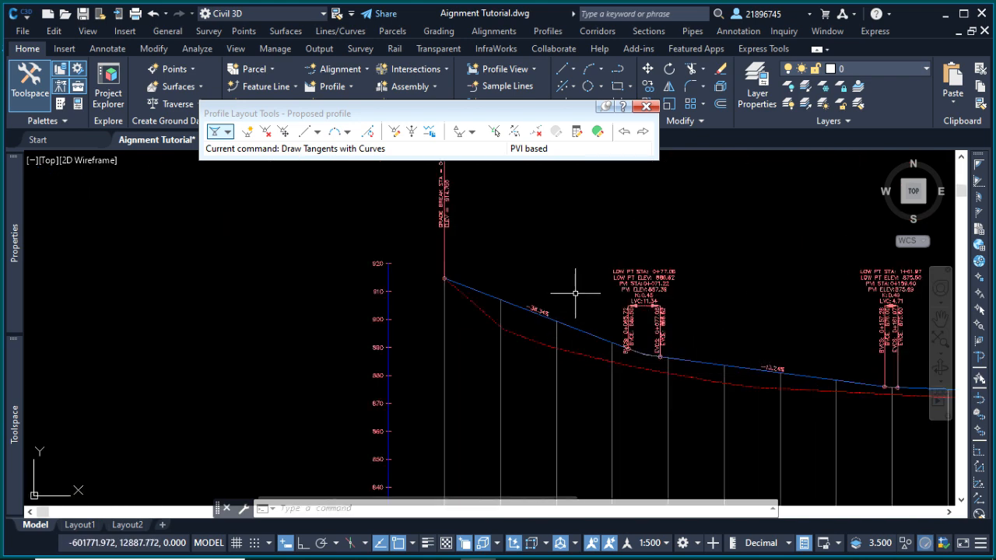
click(591, 334)
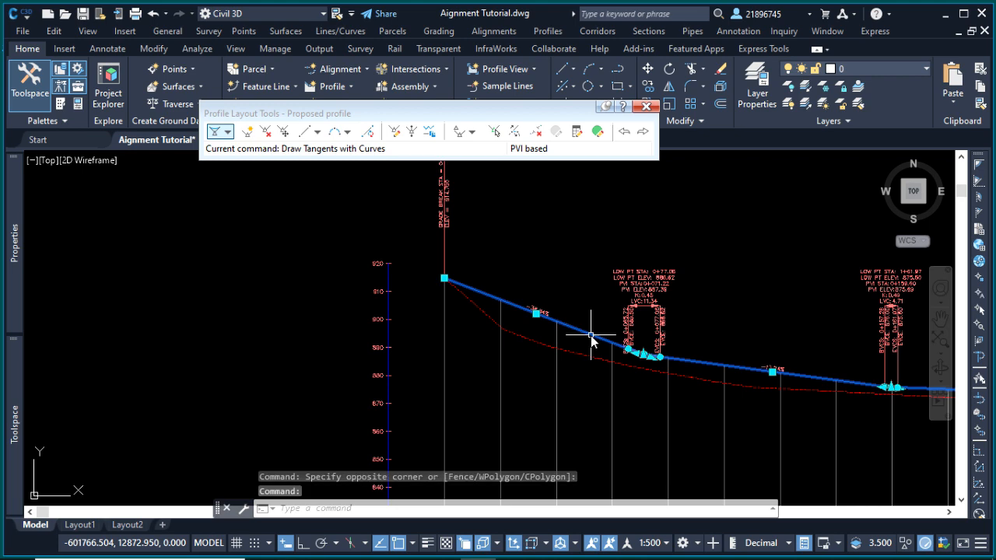
click(597, 133)
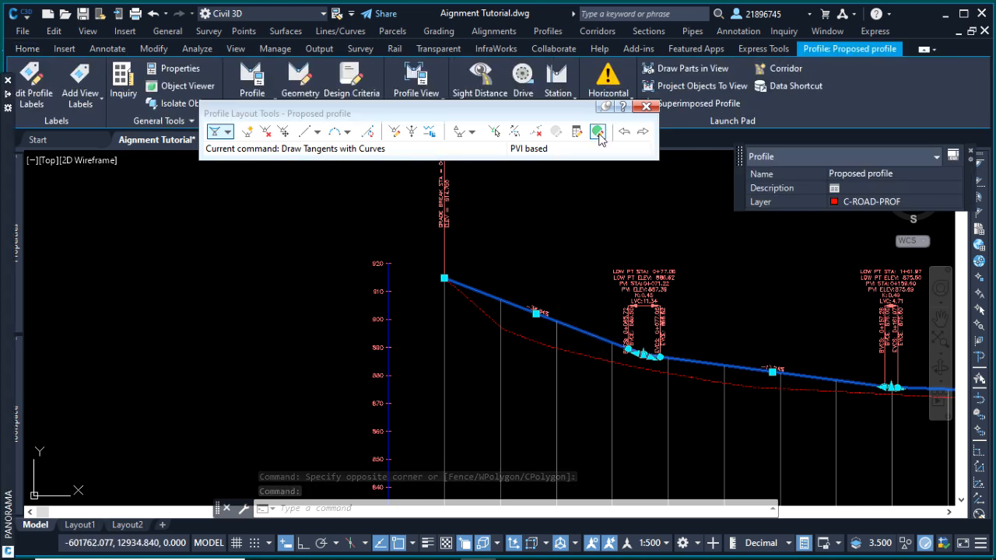
mouse_move(6, 161)
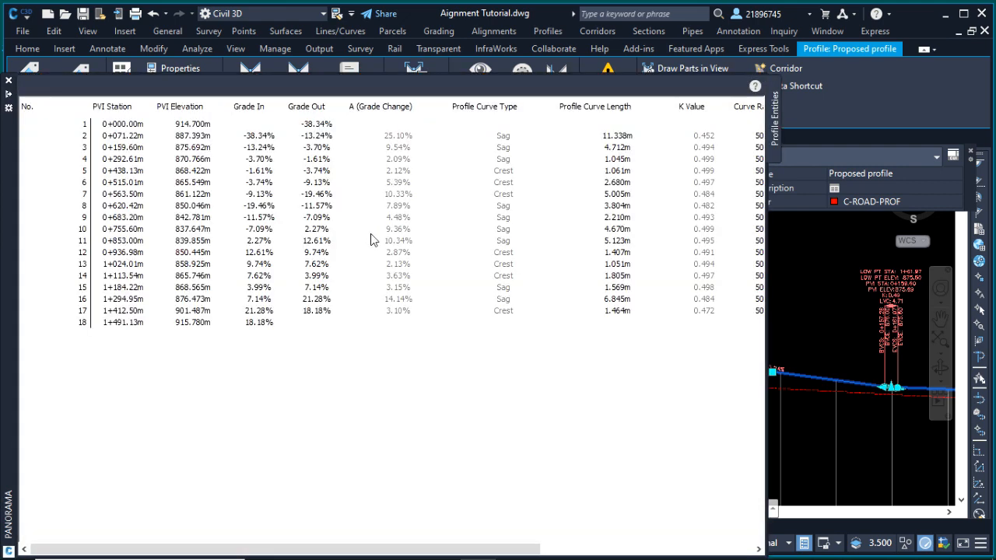
click(539, 218)
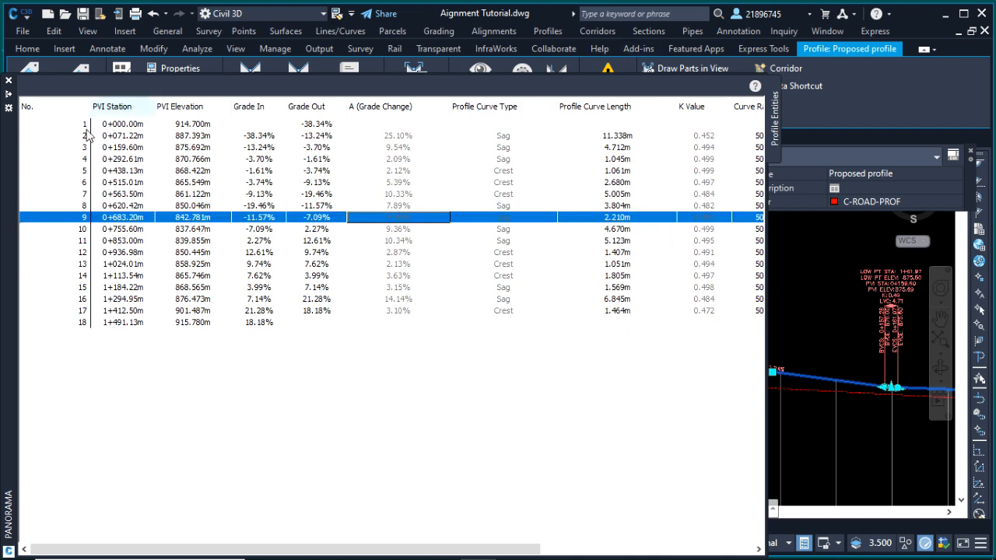
Step: Reposition the Profile Entities window clear of the status bar and widen it to include the Curve Radius column
drag(15, 151, 25, 127)
mouse_move(23, 158)
mouse_down()
mouse_move(11, 198)
mouse_move(12, 169)
mouse_up()
click(399, 239)
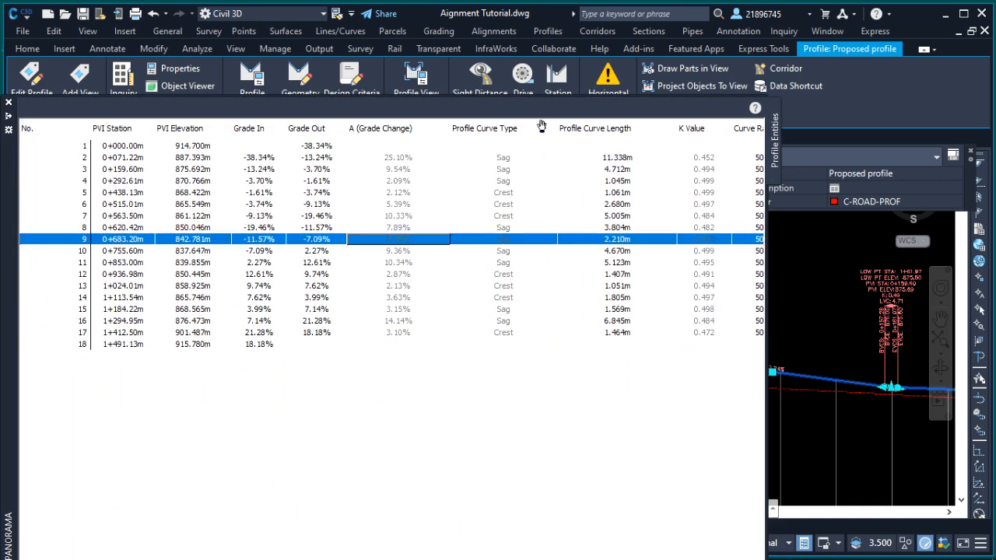
drag(9, 187, 11, 96)
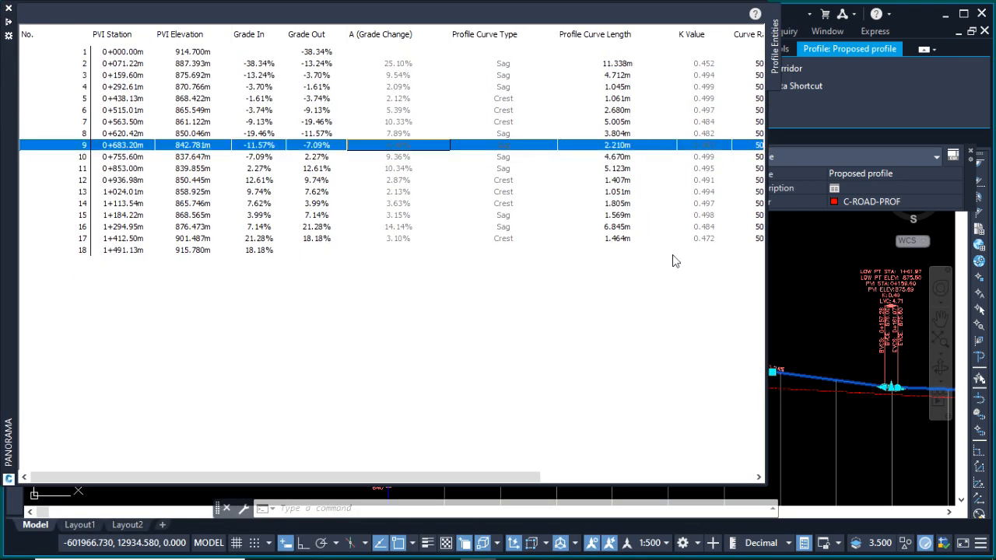
drag(767, 327, 933, 325)
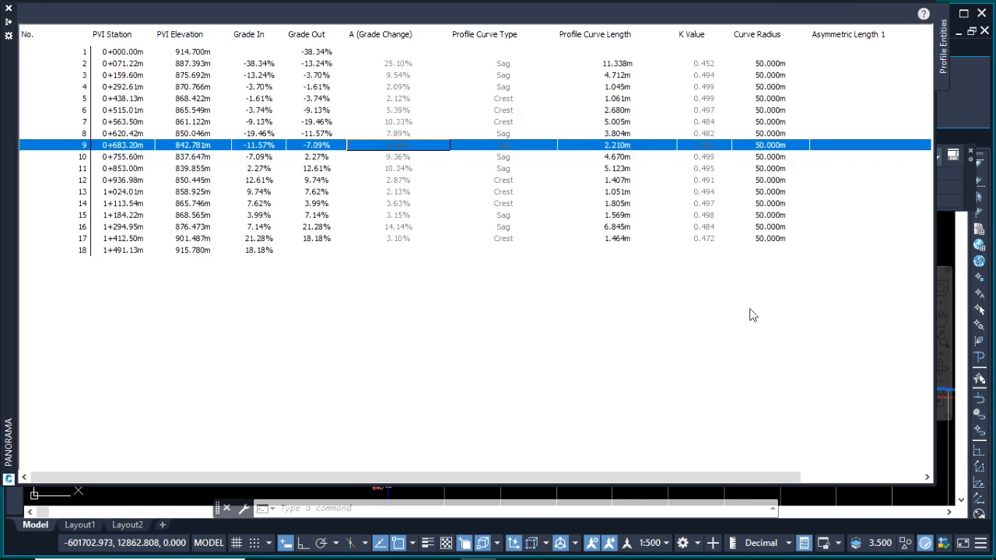
Step: Set the curve radius of PVIs 2, 3 and 4 to 150 m in the profile entities grid
click(141, 89)
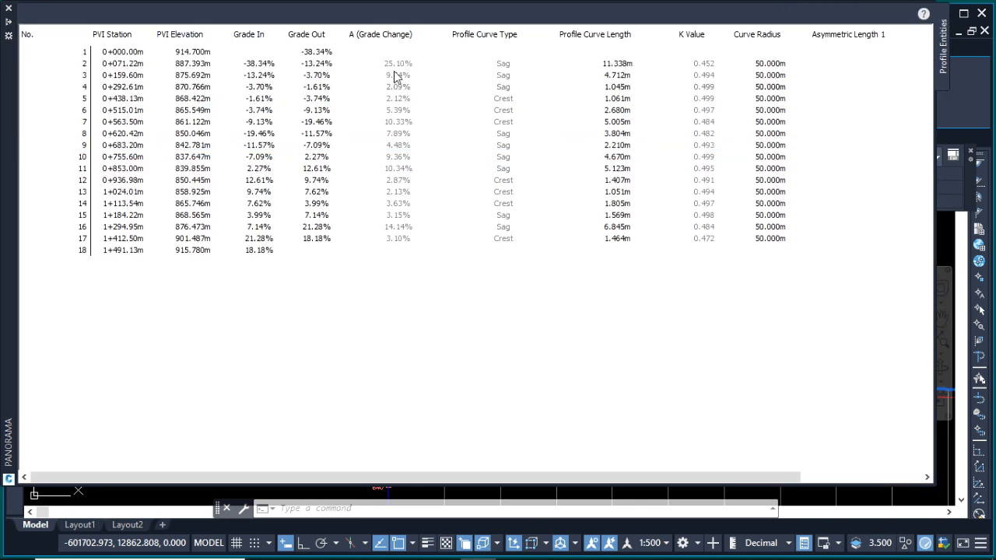
click(787, 67)
click(790, 66)
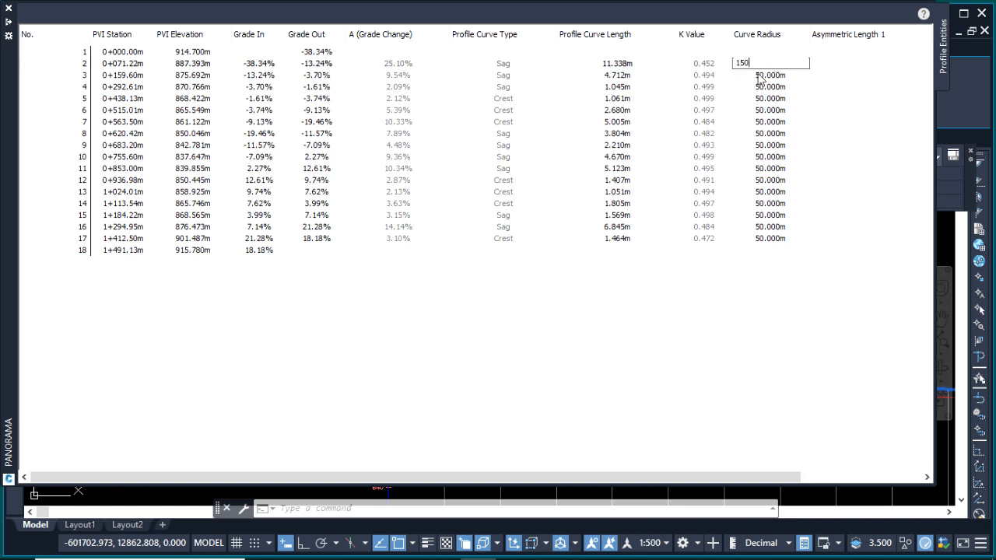
key(Return)
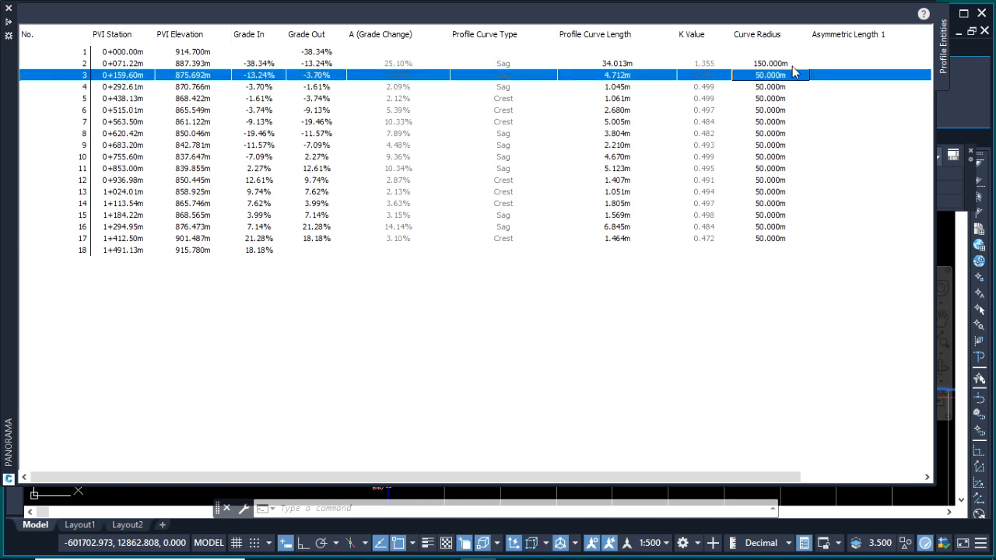
click(791, 74)
click(793, 64)
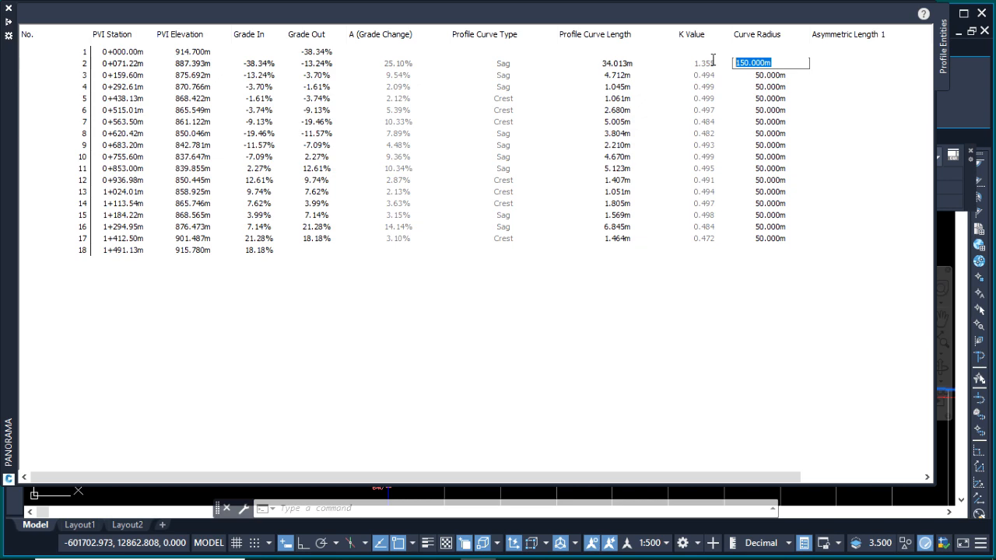
click(791, 75)
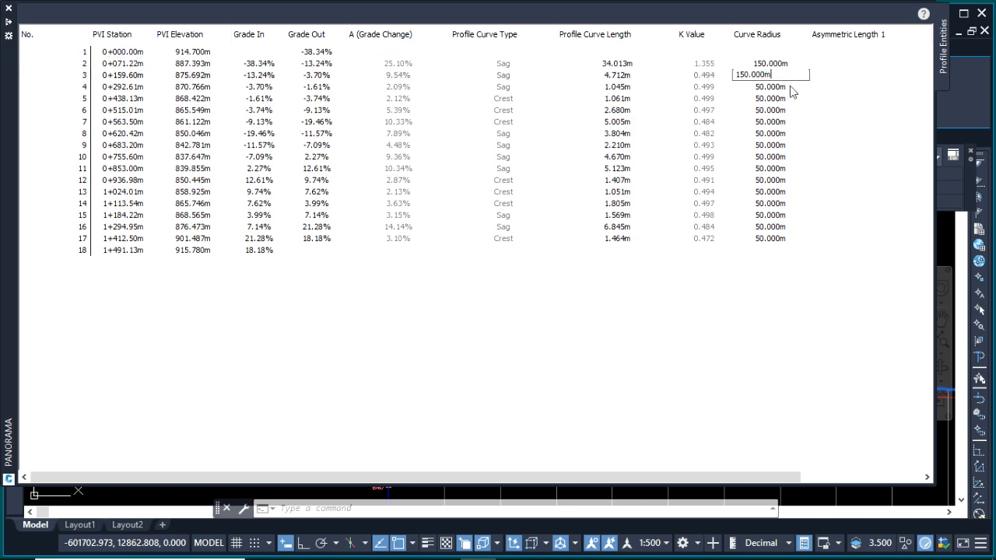
click(792, 87)
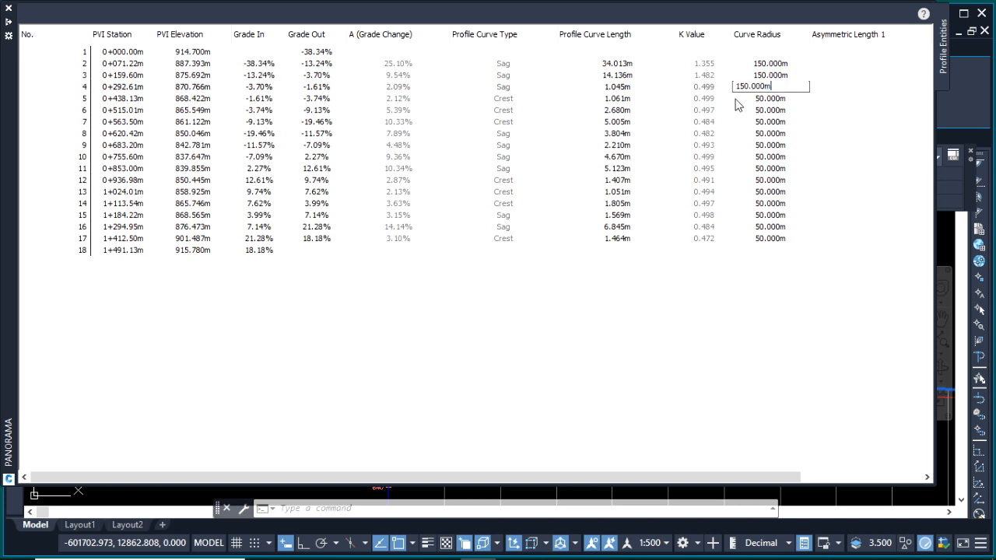
key(Return)
Step: Set the curve radius of PVIs 5, 6 and 7 to 150 m
click(784, 98)
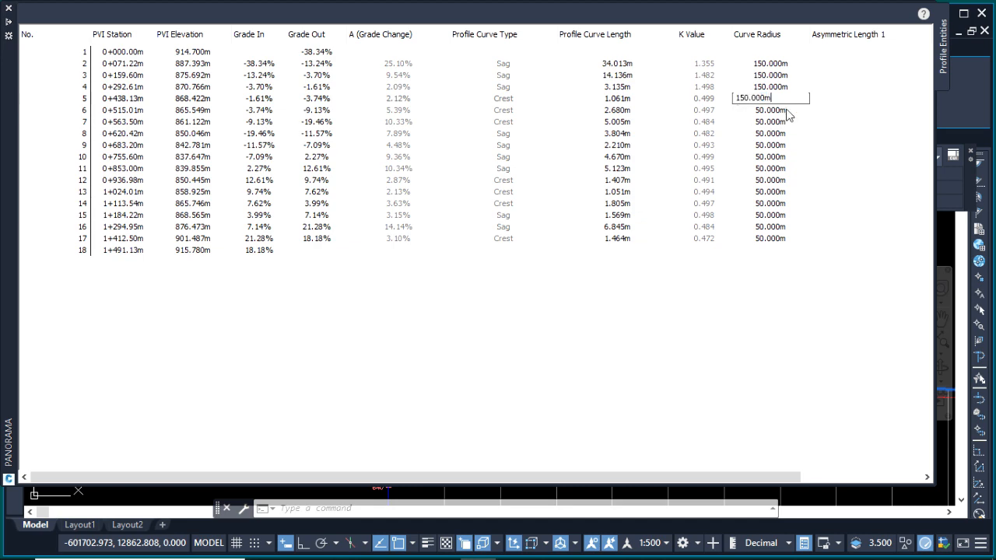
key(Return)
click(789, 115)
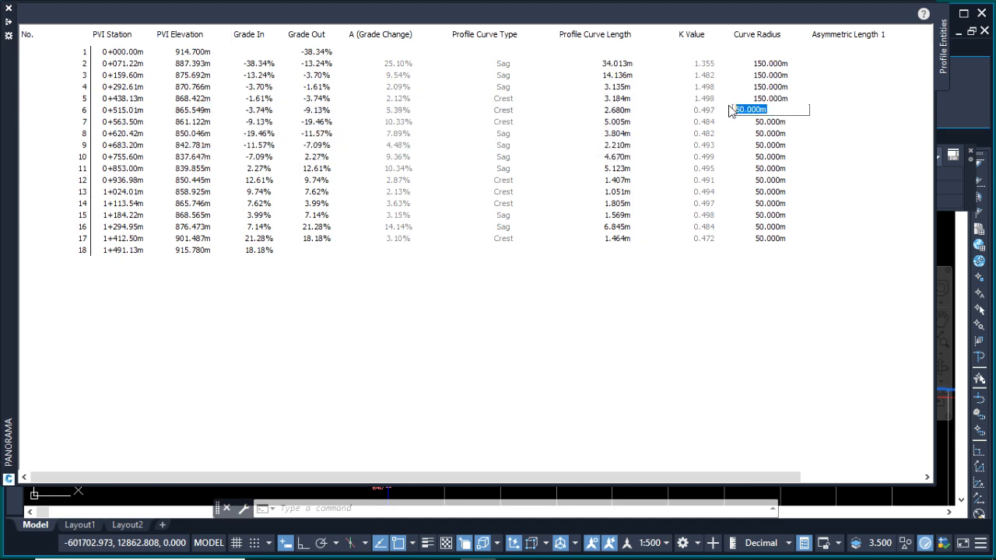
key(Return)
click(788, 123)
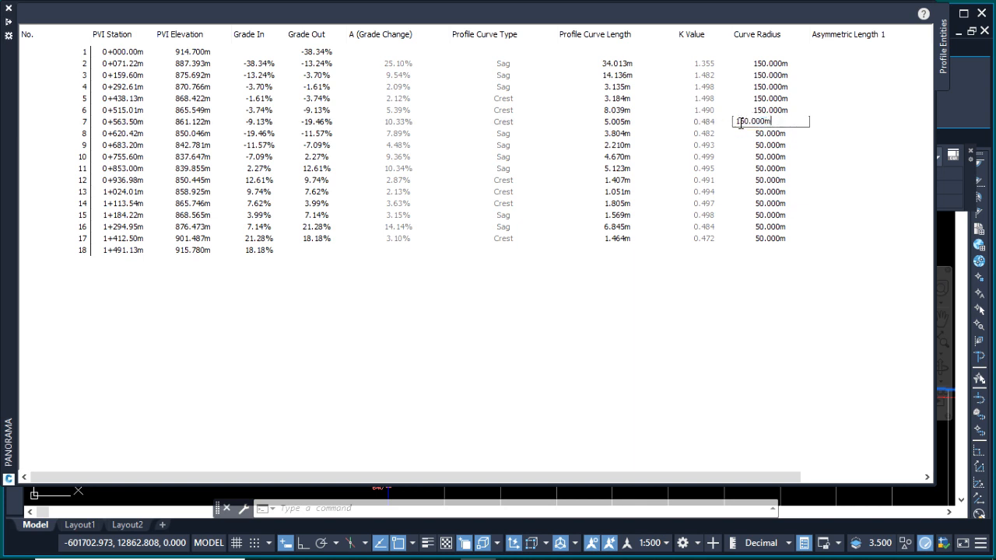
key(Return)
Step: Set the curve radius of PVIs 8, 9 and 10 to 150 m
click(784, 134)
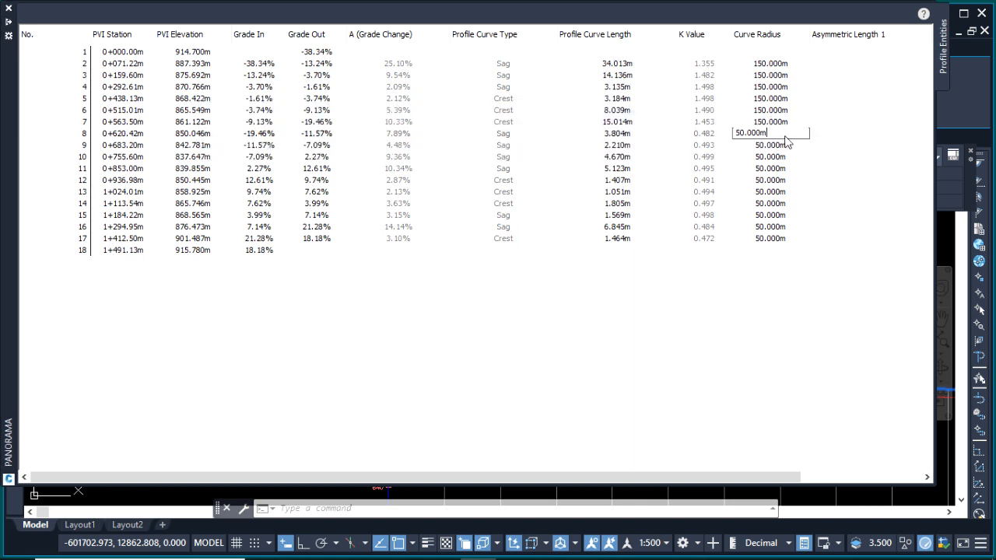
key(Return)
click(784, 146)
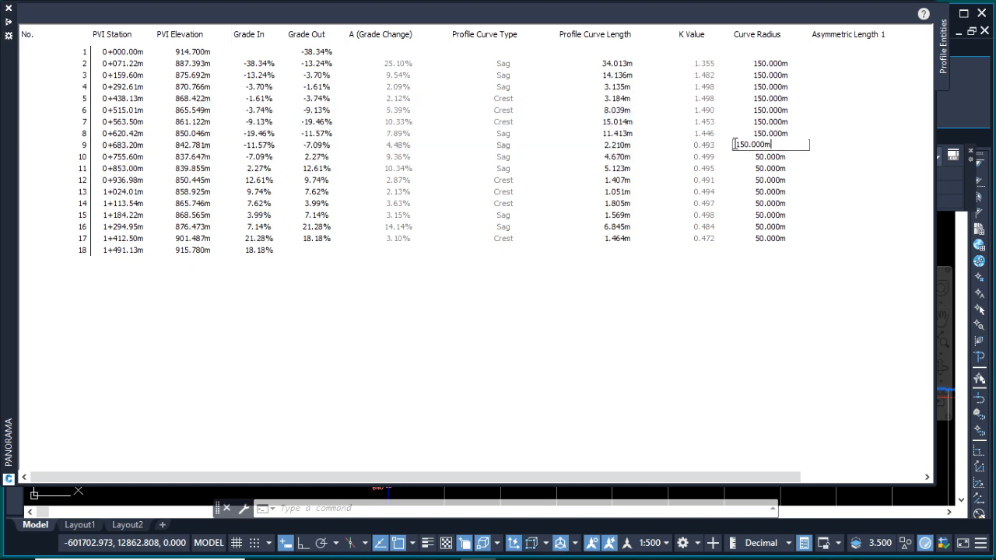
key(Return)
click(785, 157)
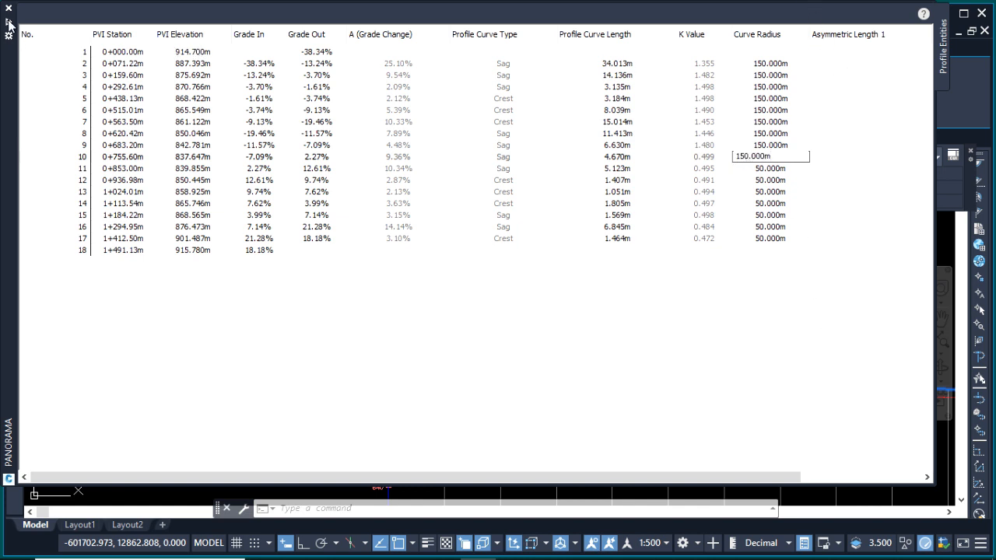
key(Return)
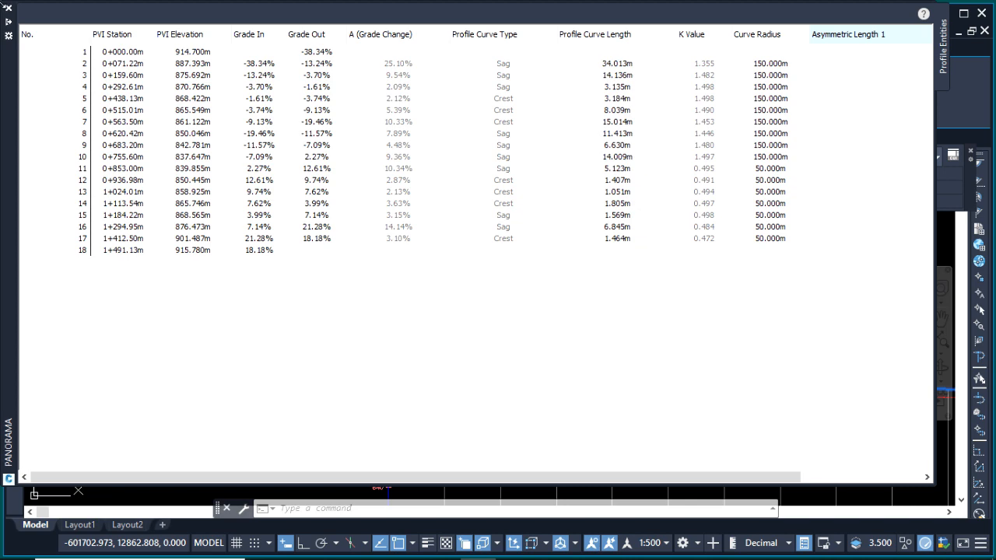
Step: Collapse the Profile Entities window, check the first curve's revised shape and labels, and deselect the proposed profile
click(9, 28)
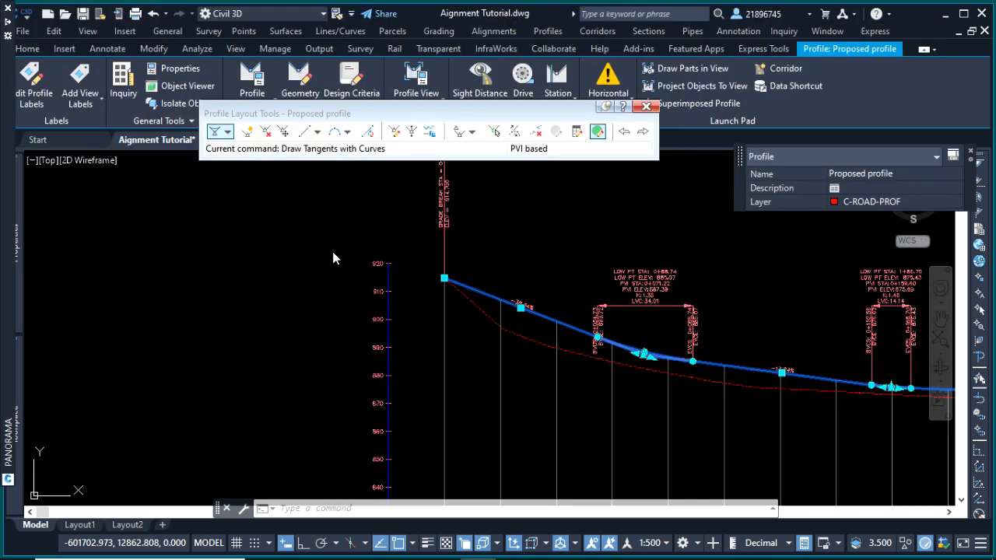
click(248, 210)
scroll(630, 357, up, 6)
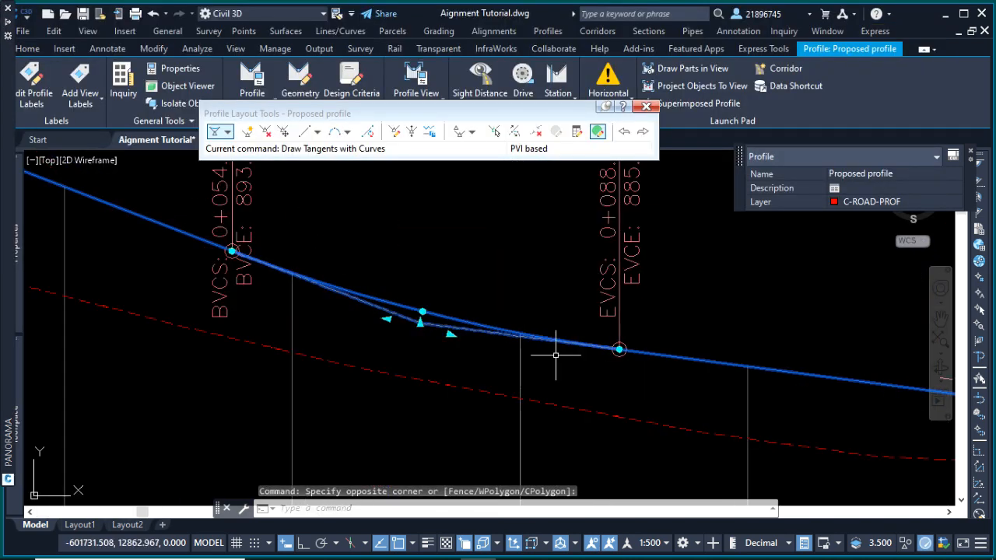
scroll(376, 354, down, 4)
scroll(505, 289, up, 2)
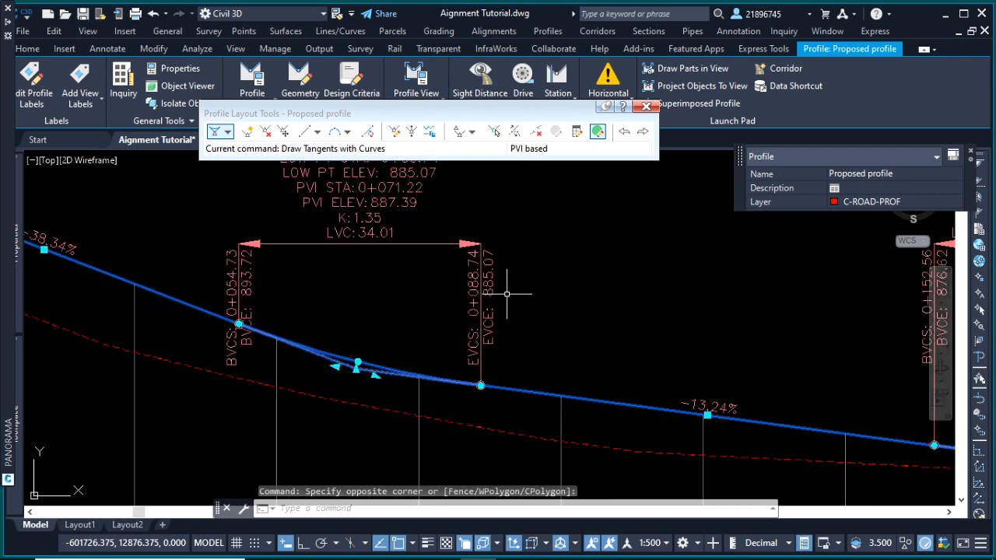
key(Escape)
key(Escape)
Step: Examine the vertical curves along the proposed profile against their tangents, from the edited sag curves back to the first curve
scroll(412, 295, down, 6)
scroll(658, 328, up, 8)
scroll(567, 335, up, 6)
scroll(203, 289, down, 6)
scroll(455, 311, down, 5)
scroll(700, 308, up, 5)
scroll(649, 310, down, 5)
scroll(565, 303, up, 7)
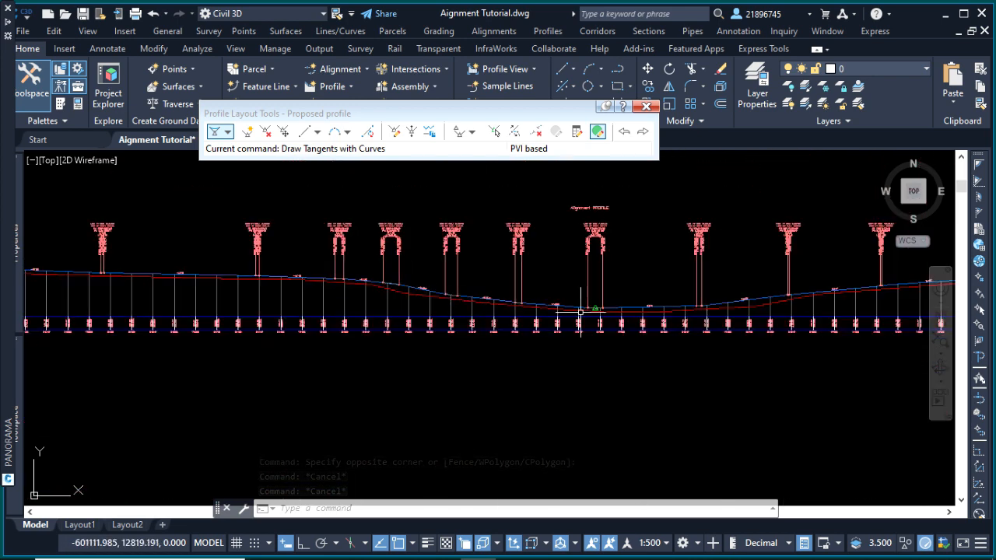
scroll(483, 288, up, 4)
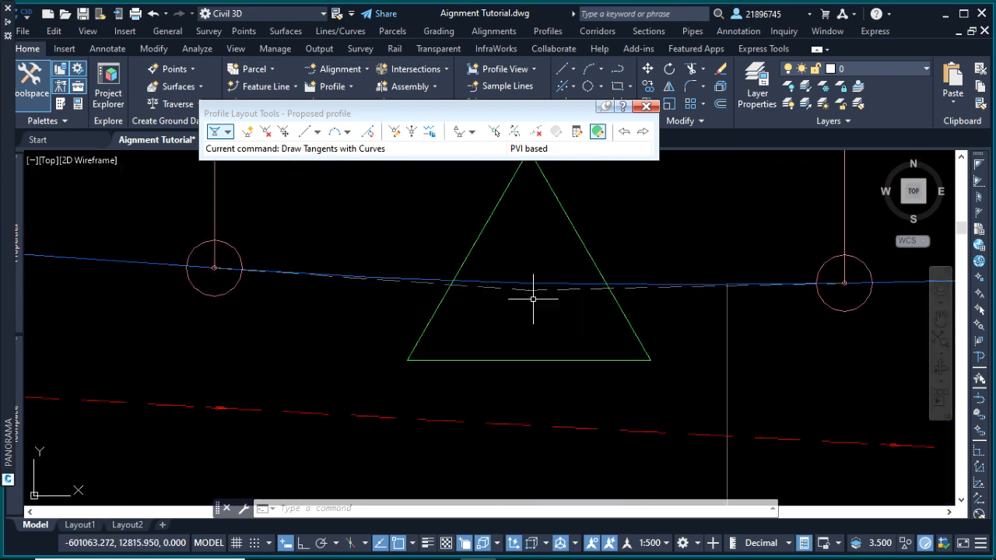
click(589, 317)
scroll(573, 323, down, 5)
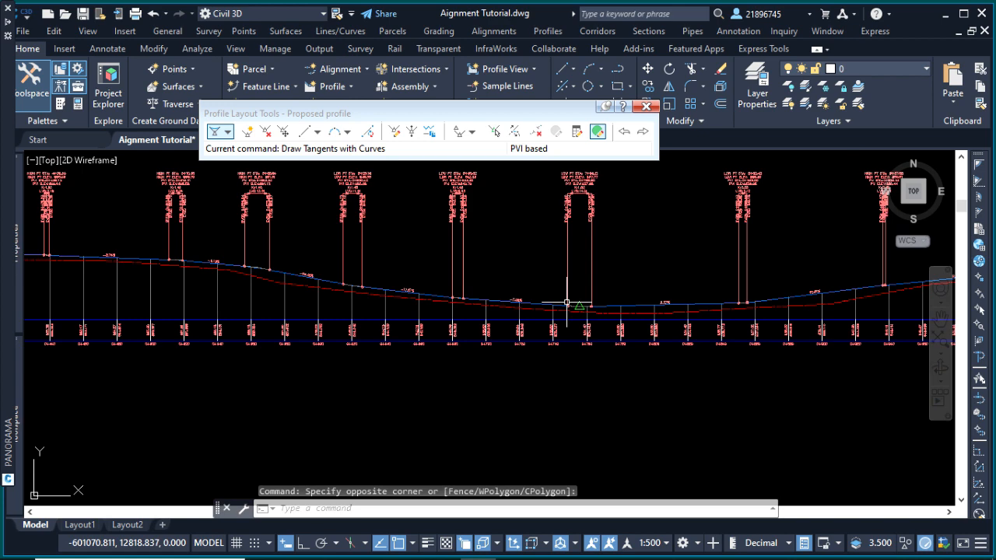
scroll(695, 300, up, 8)
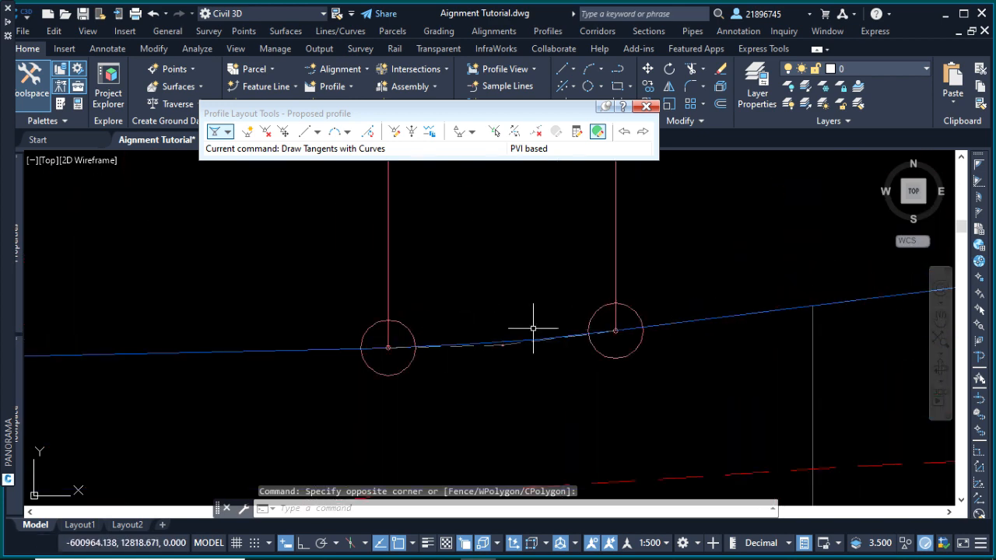
scroll(560, 323, down, 6)
scroll(747, 272, up, 6)
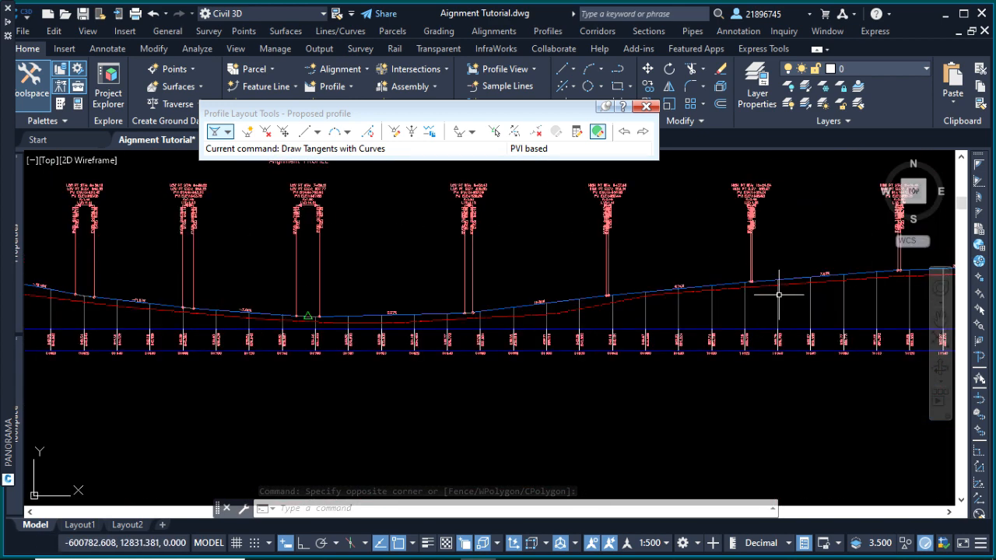
scroll(710, 259, down, 7)
scroll(531, 312, up, 2)
scroll(433, 322, up, 6)
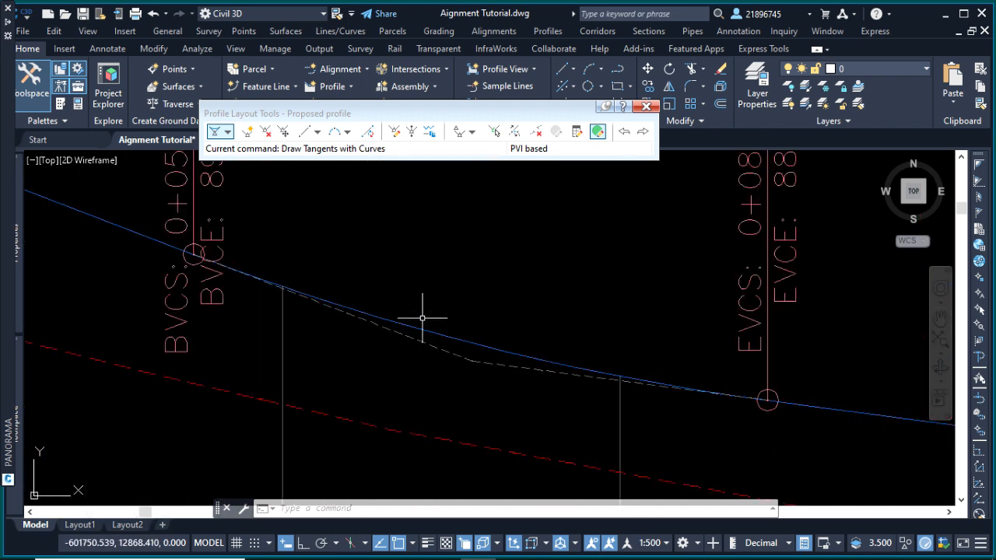
click(409, 321)
click(526, 267)
Step: Delete the first vertical curve of the proposed profile with Delete Entity, keeping its two tangents, and end the command
scroll(474, 278, down, 5)
scroll(486, 284, up, 3)
scroll(482, 304, up, 4)
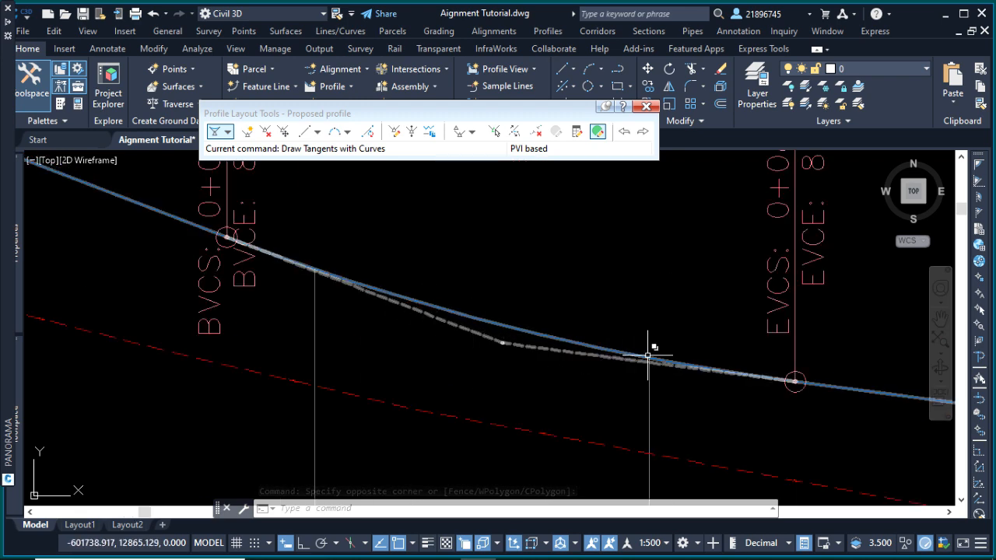
click(535, 130)
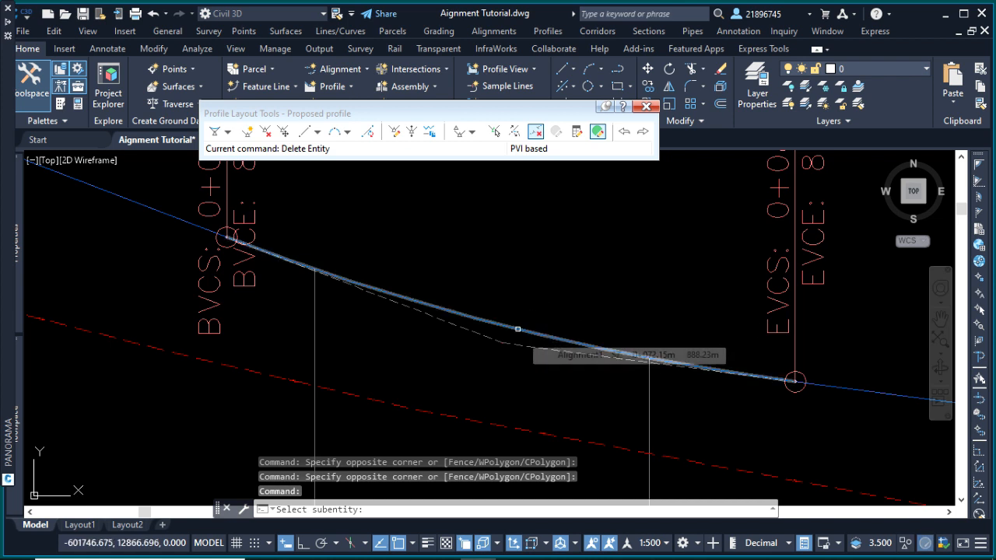
click(517, 329)
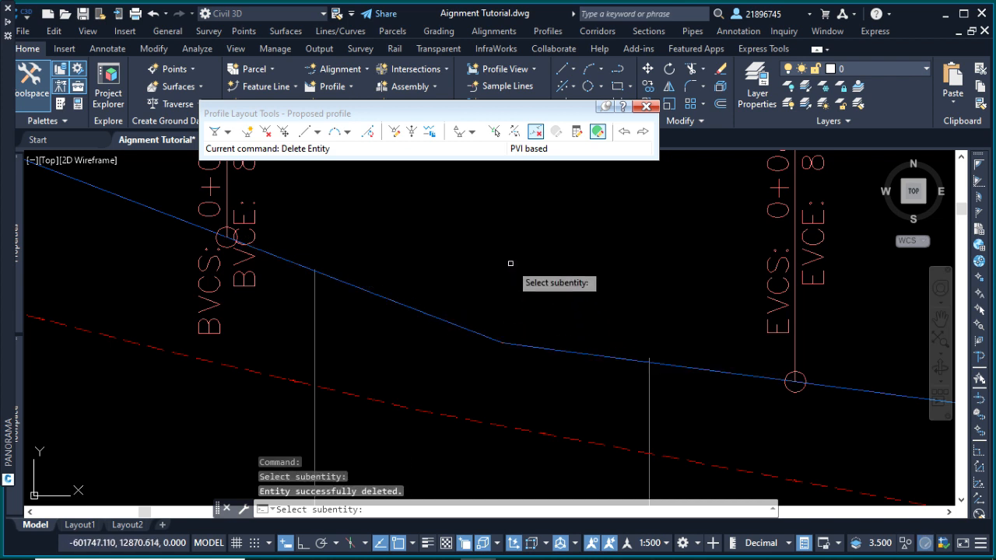
scroll(583, 323, down, 5)
scroll(595, 317, up, 3)
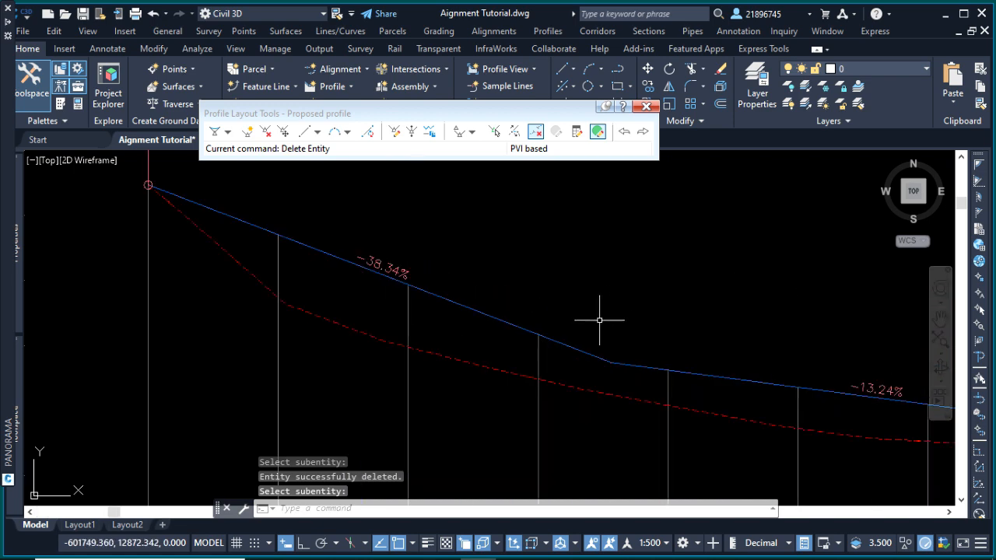
click(657, 334)
click(610, 315)
click(603, 305)
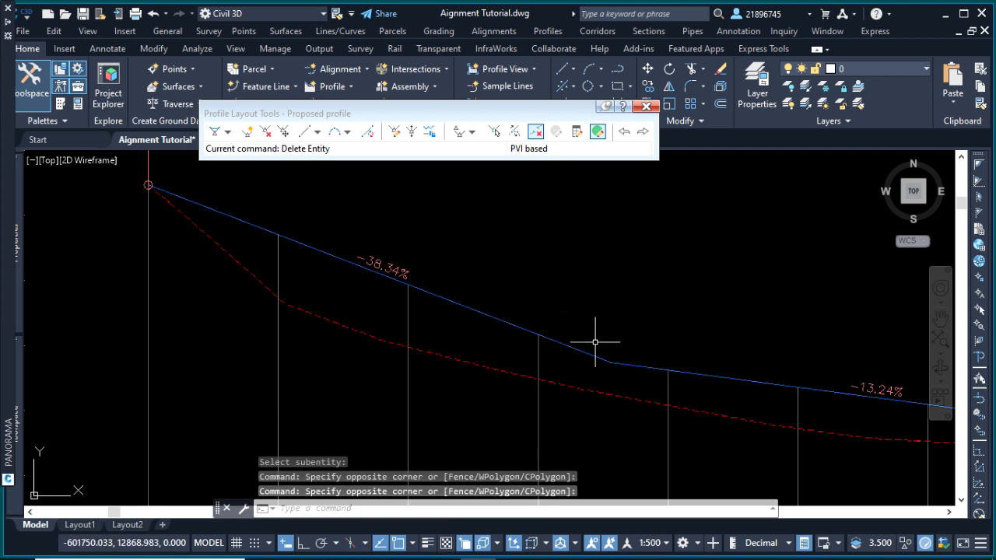
Step: Insert PVIs on the proposed profile's first two tangents at about station 0+041.91 and 0+105.47, and check their grips
click(646, 342)
click(620, 323)
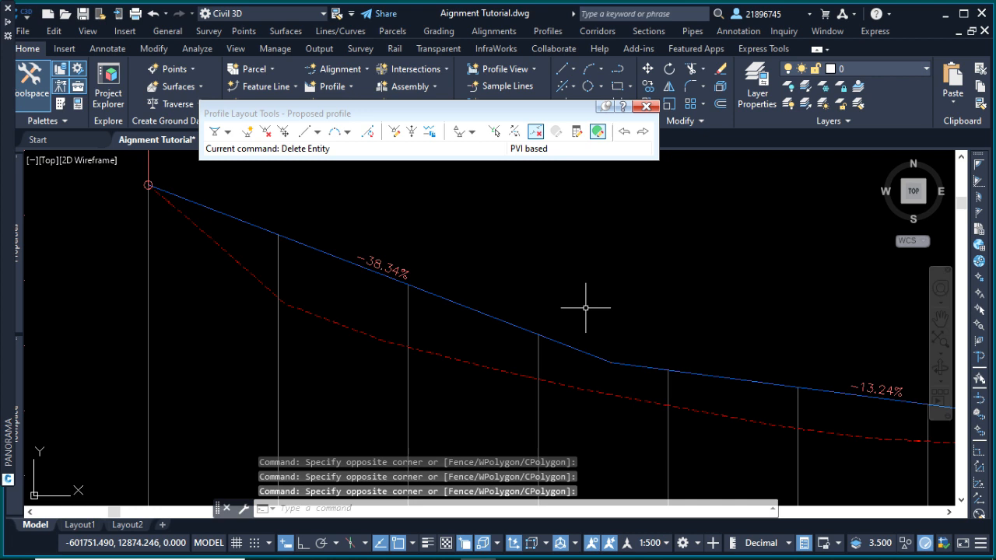
click(247, 132)
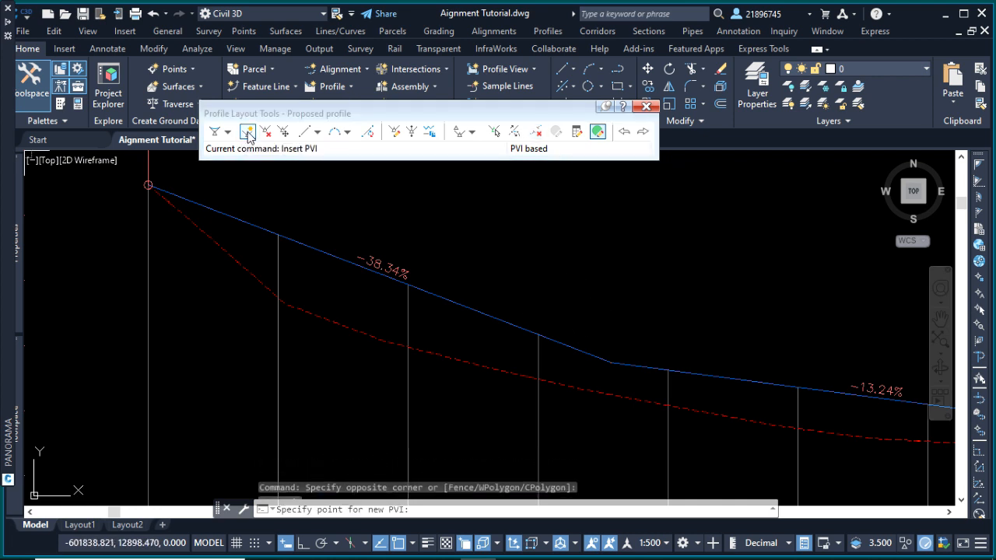
click(421, 288)
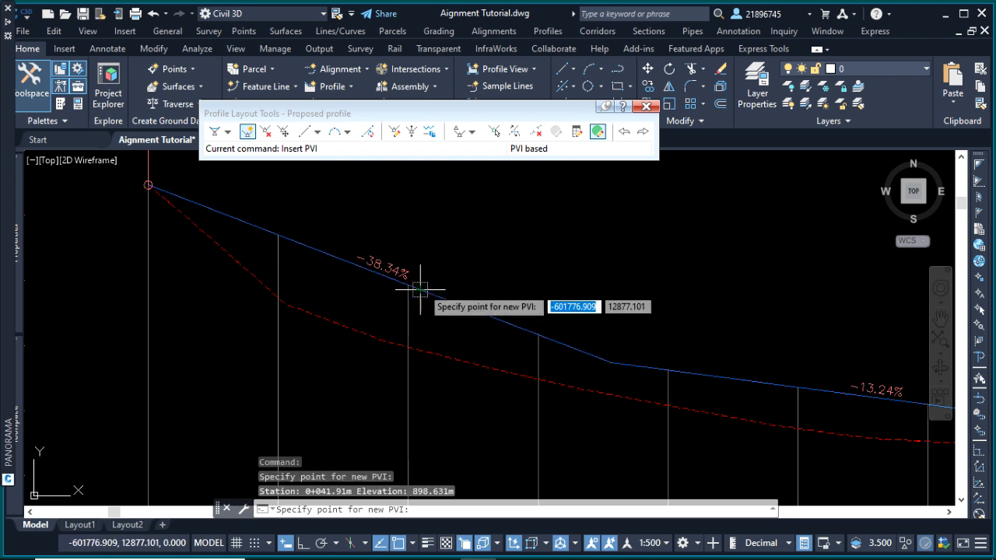
click(833, 391)
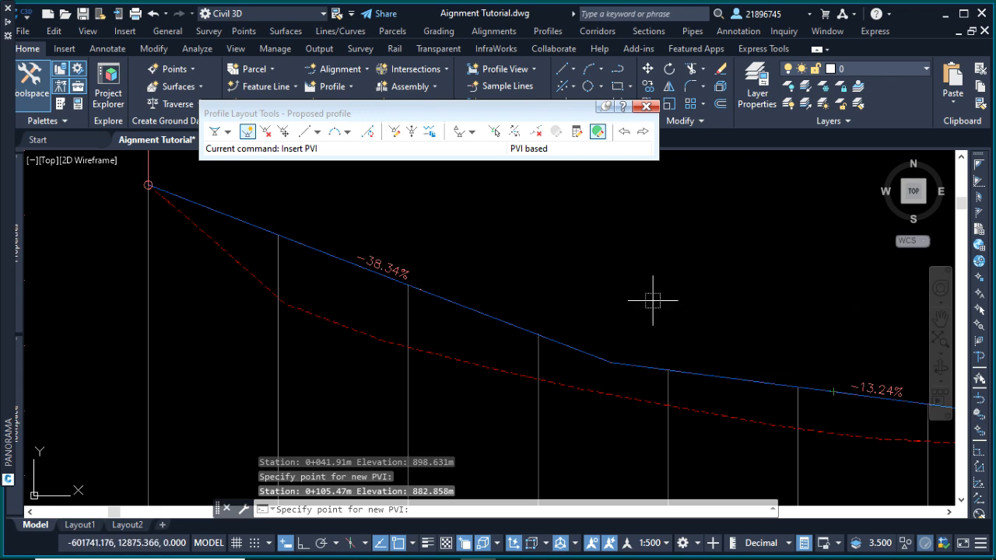
key(Return)
scroll(623, 327, down, 5)
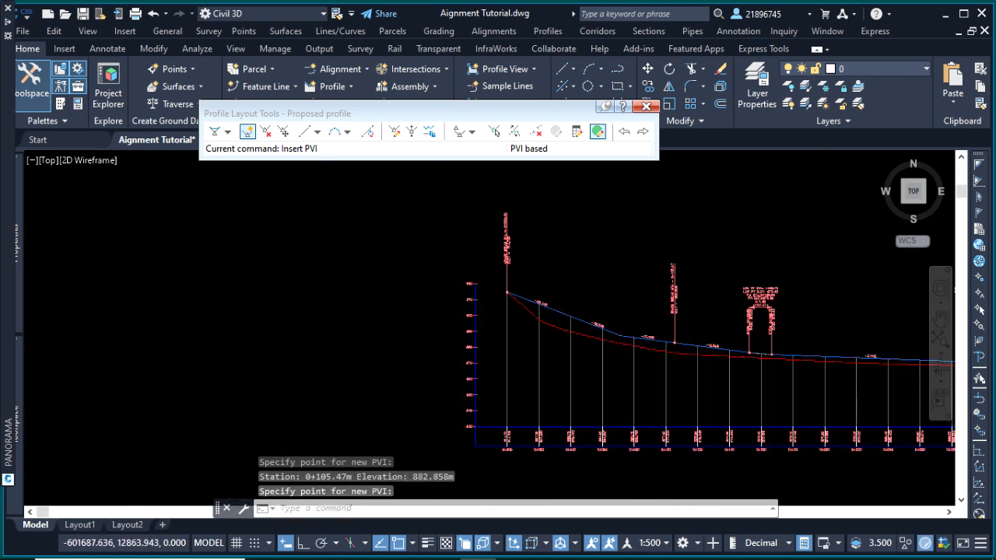
scroll(615, 338, up, 4)
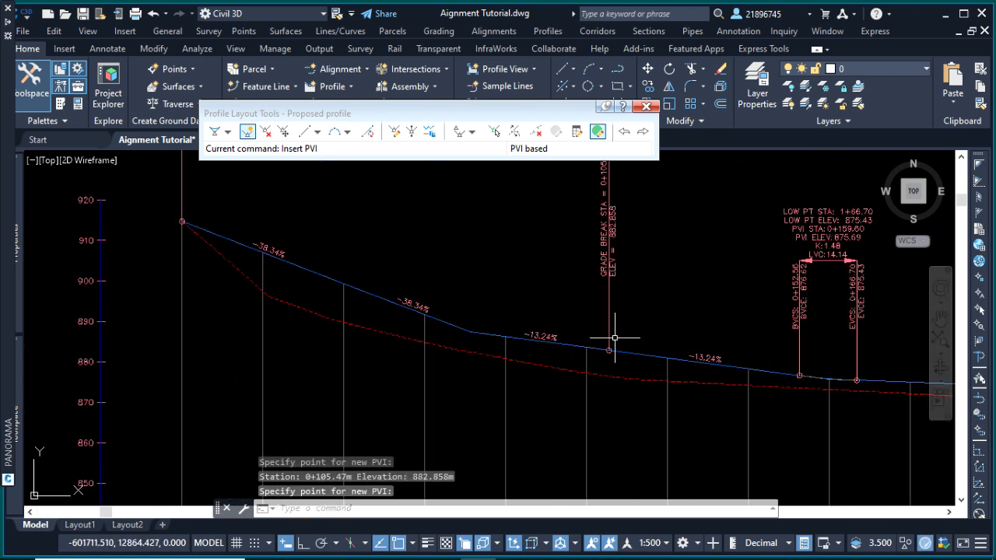
click(569, 346)
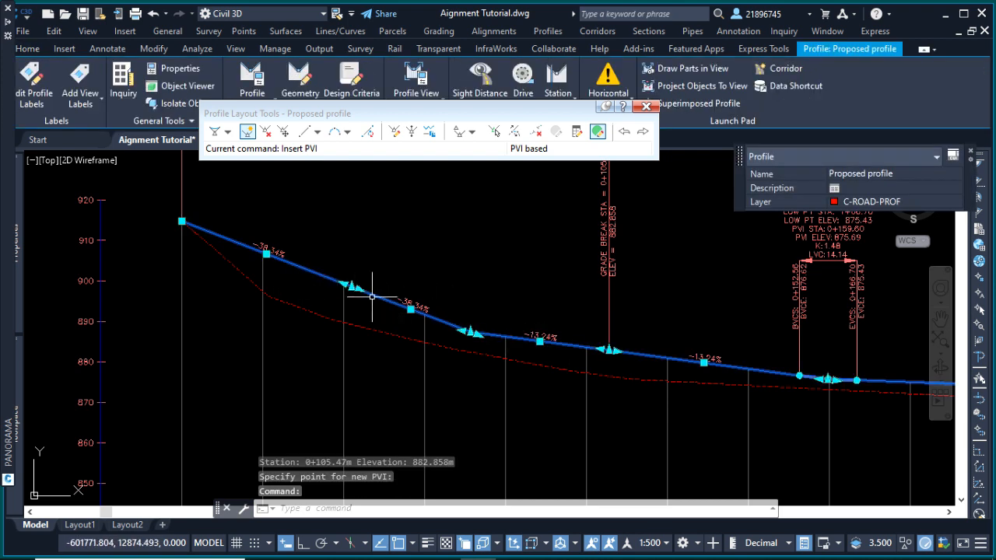
click(459, 225)
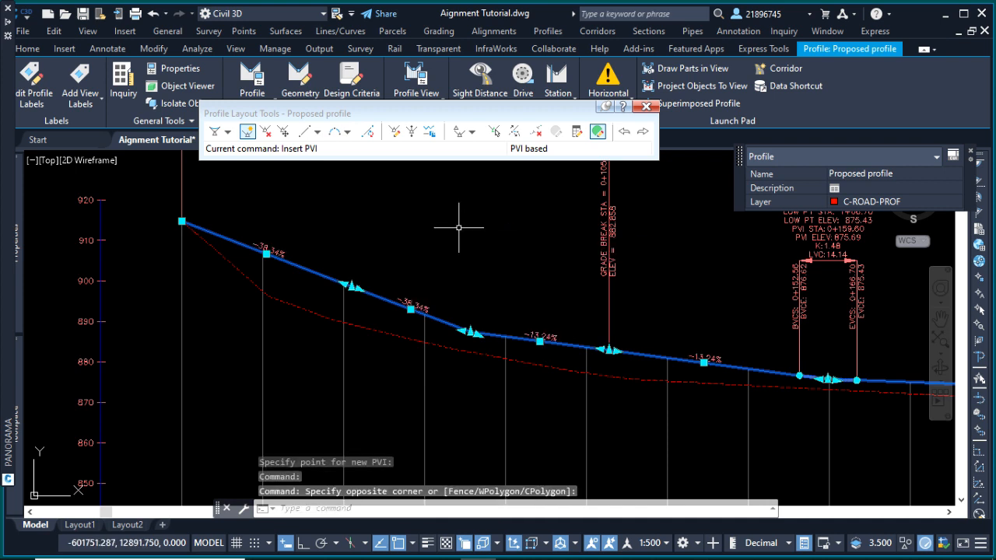
key(Escape)
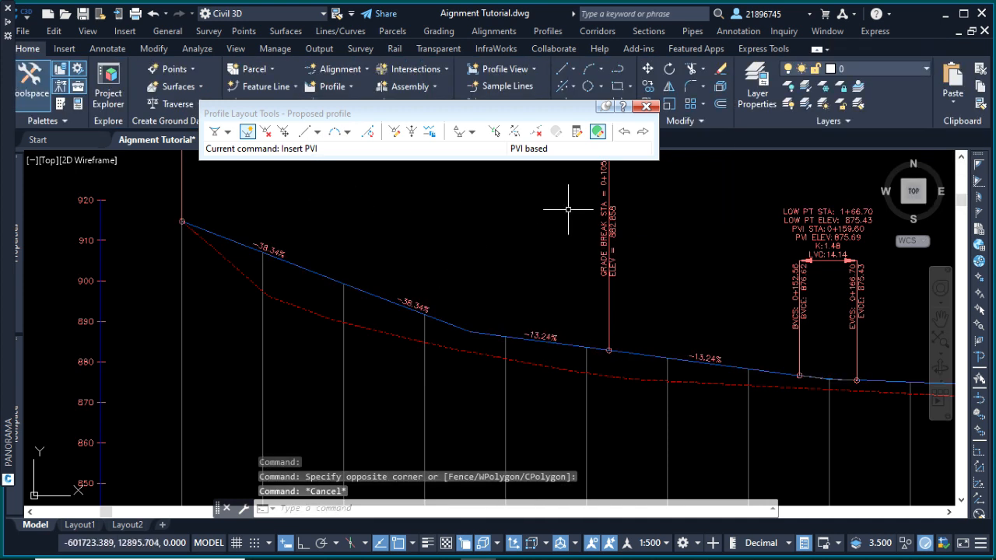
Step: Delete the two tangent segments between the inserted PVIs with Delete Entity, leaving a gap in the proposed profile
click(535, 131)
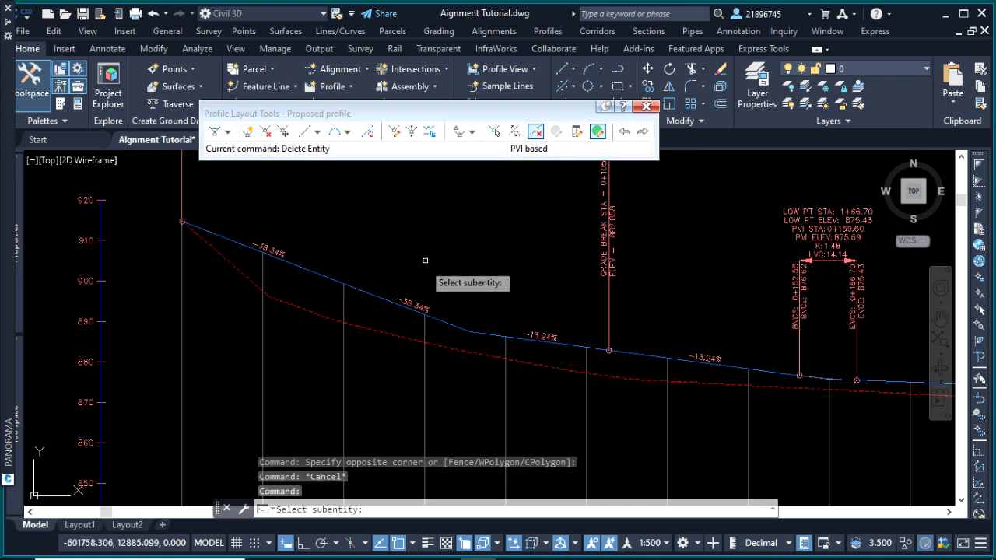
click(392, 302)
click(518, 337)
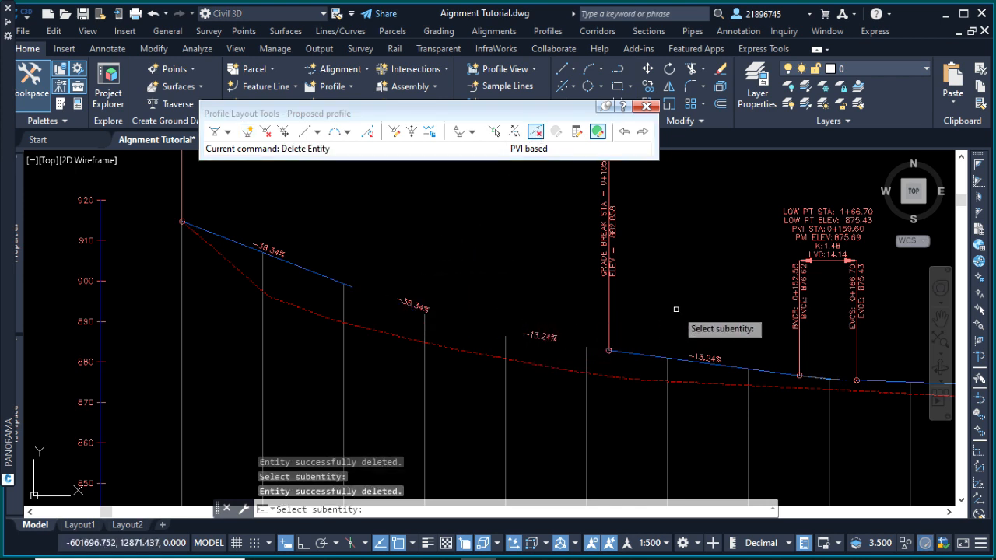
key(Escape)
scroll(479, 304, down, 2)
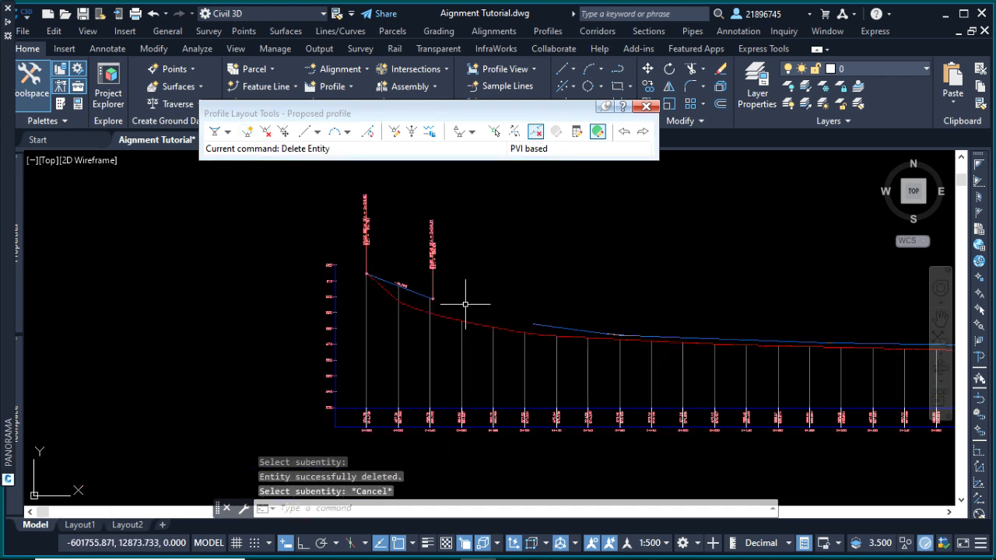
scroll(426, 299, up, 1)
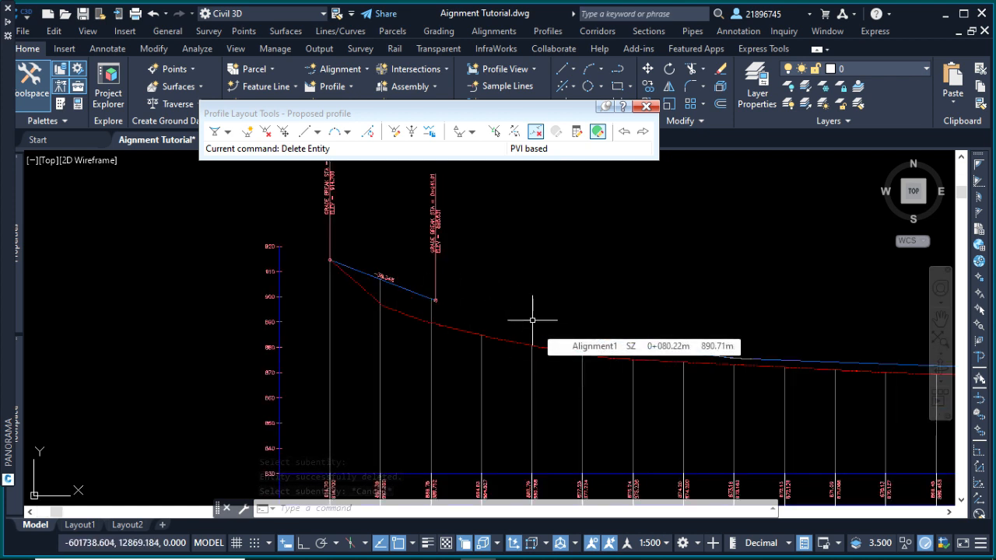
Step: Stretch the tangent ends facing the gap upward, giving grades of about -17.42% before it and -31.16% after it
scroll(614, 350, up, 4)
click(614, 355)
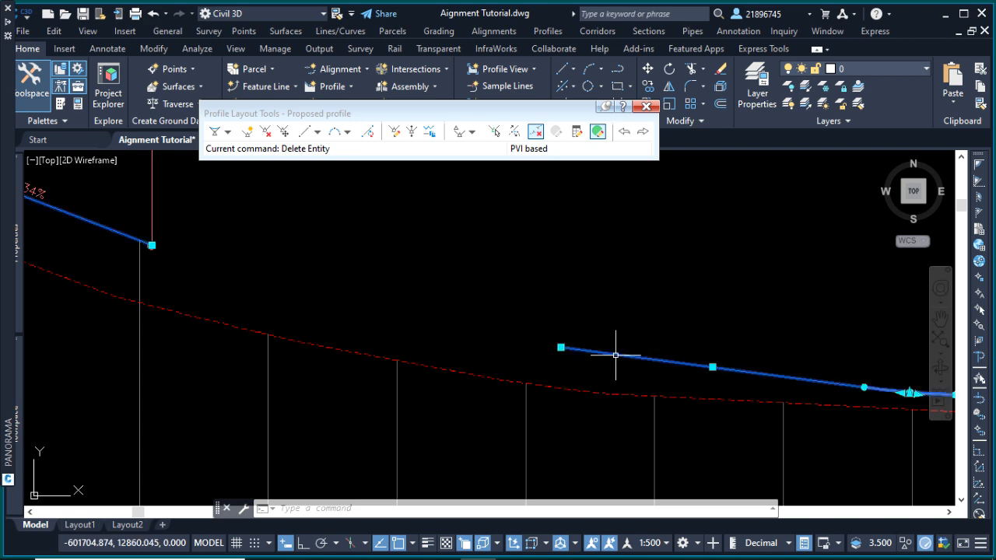
scroll(615, 352, down, 4)
scroll(484, 294, up, 4)
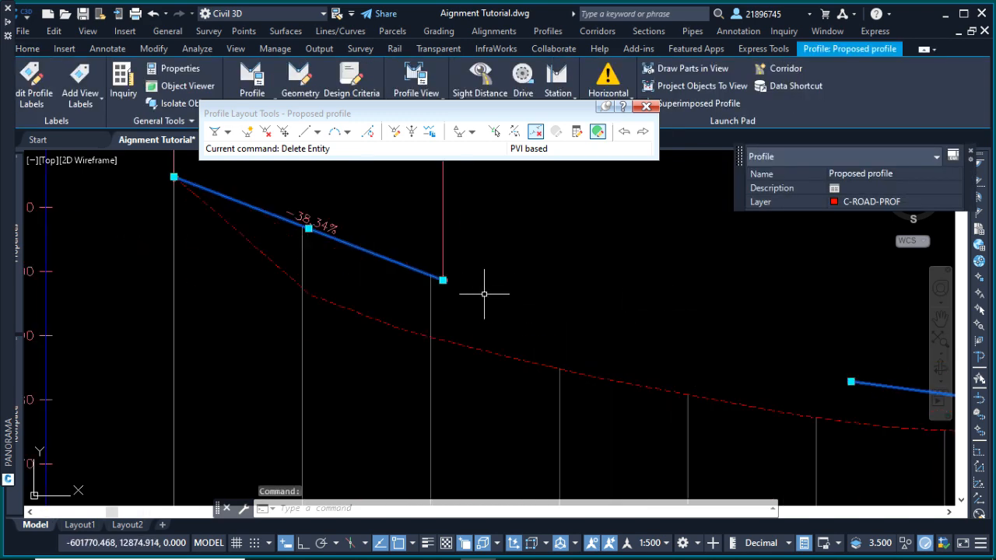
click(443, 280)
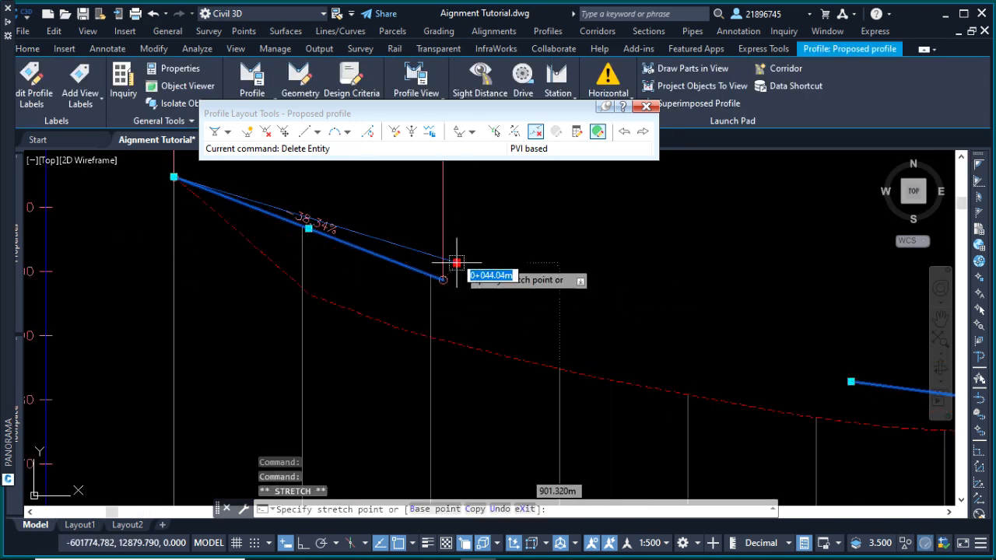
click(487, 231)
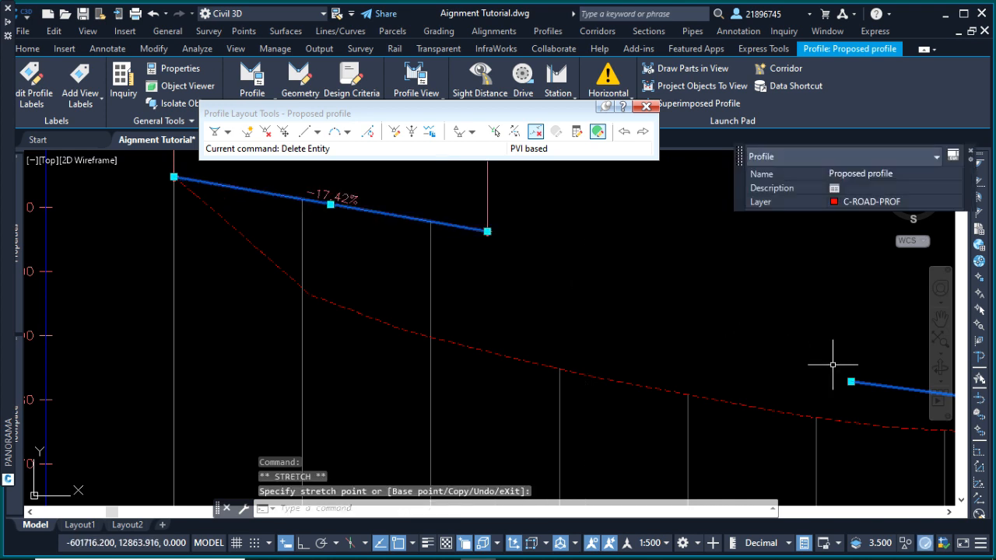
click(851, 382)
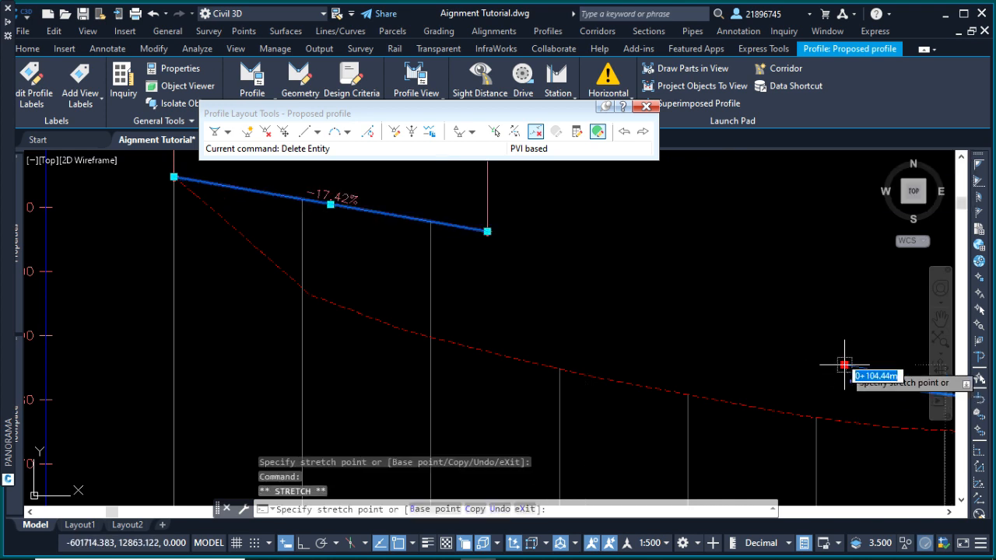
click(836, 314)
scroll(461, 313, down, 3)
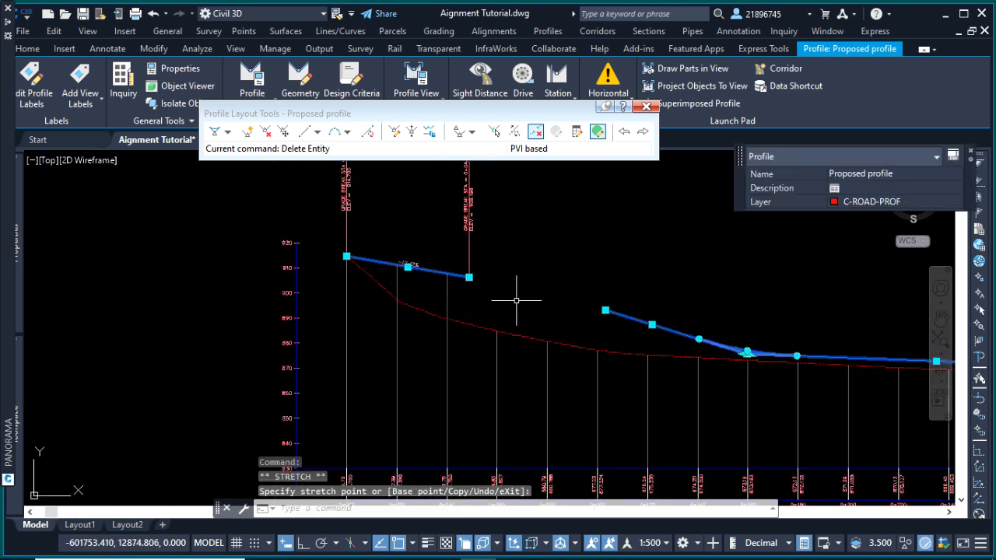
key(Escape)
Step: Join the two separated tangents with a Free Vertical Curve (Circular) passing through the second tangent's start point
click(347, 132)
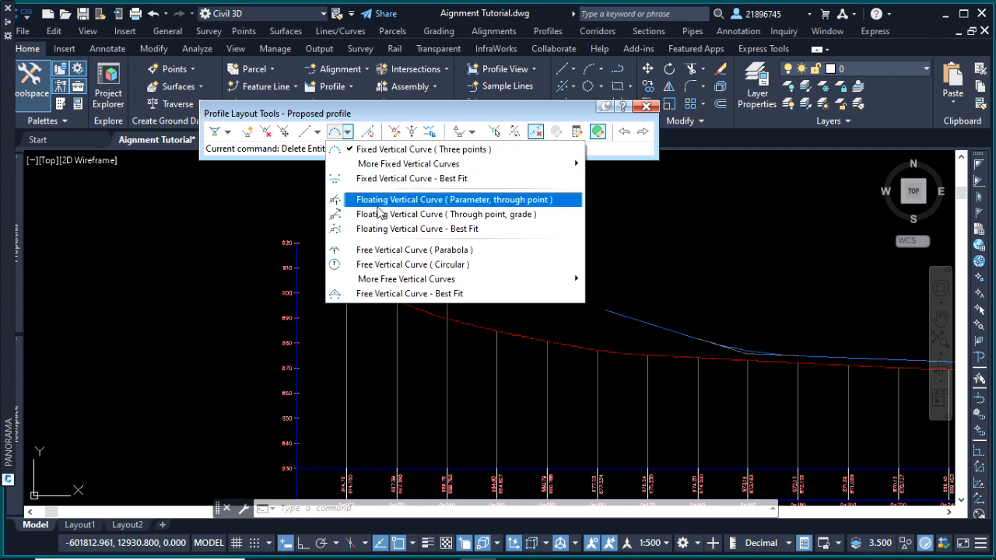
click(392, 269)
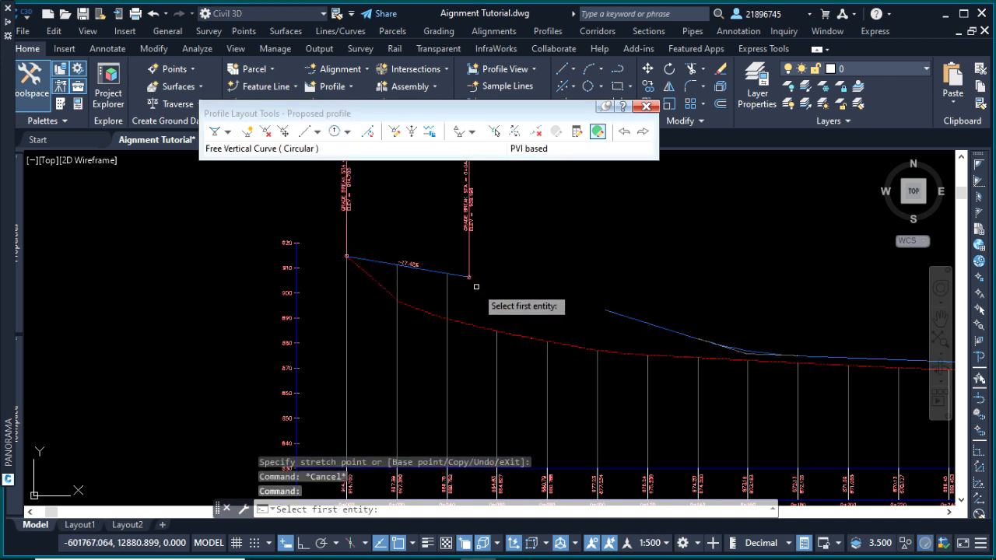
scroll(464, 278, up, 4)
click(442, 275)
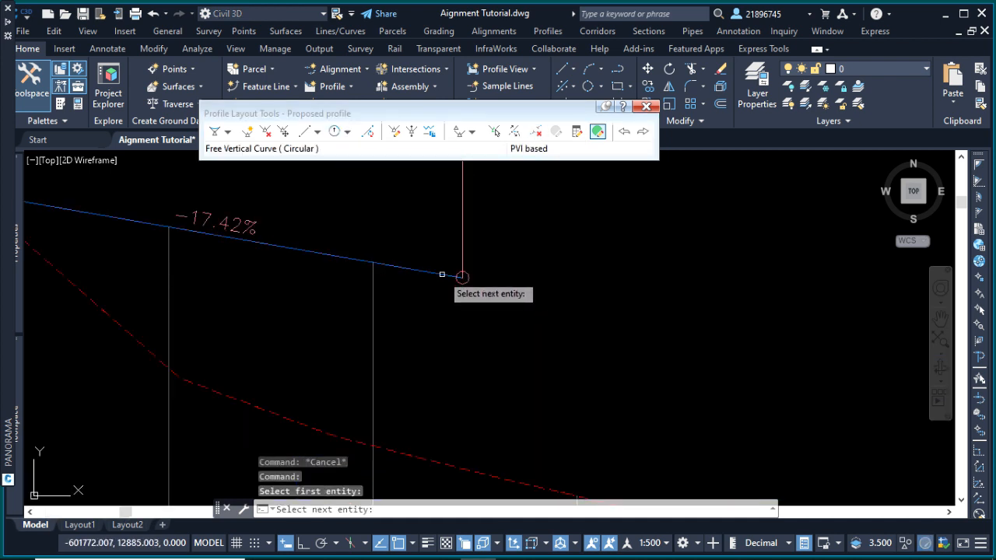
scroll(364, 251, down, 4)
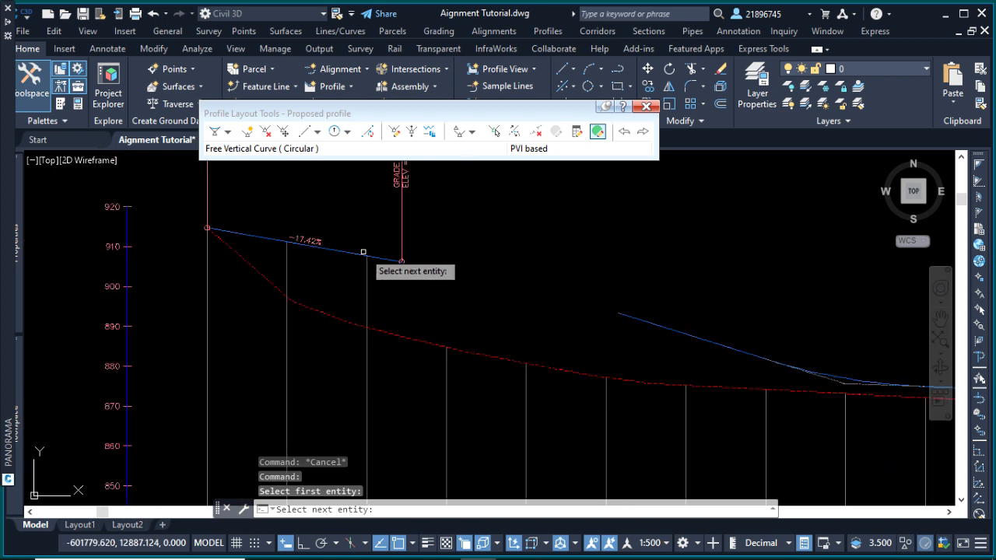
click(633, 317)
scroll(517, 290, up, 3)
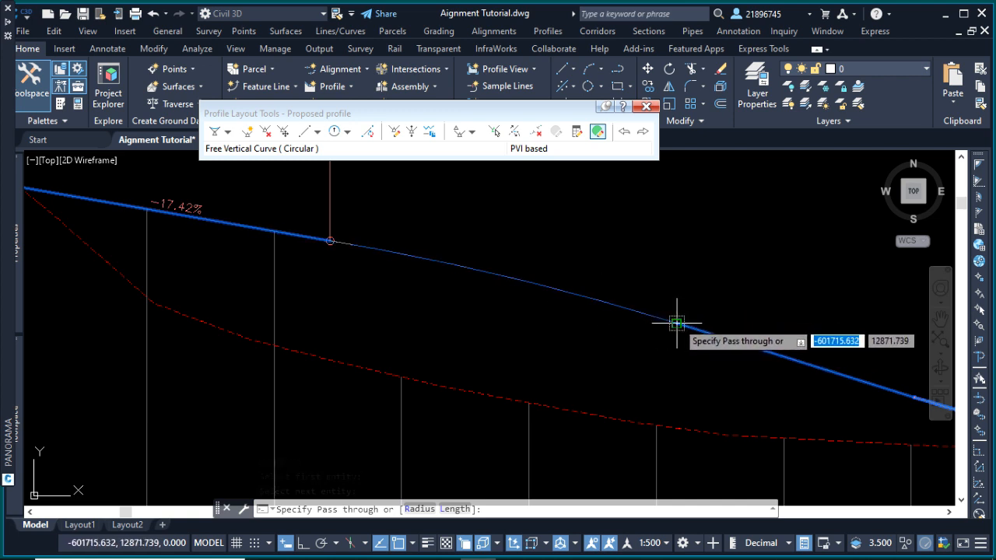
click(674, 323)
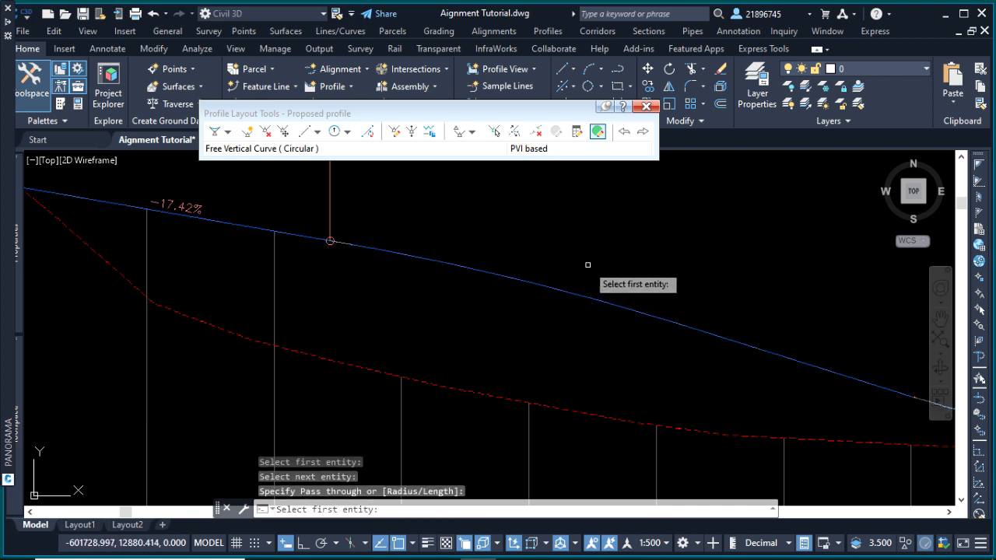
key(Escape)
Step: Examine the new circular curve's shape and labels between the two tangents of the proposed profile
scroll(584, 262, down, 2)
scroll(549, 275, down, 4)
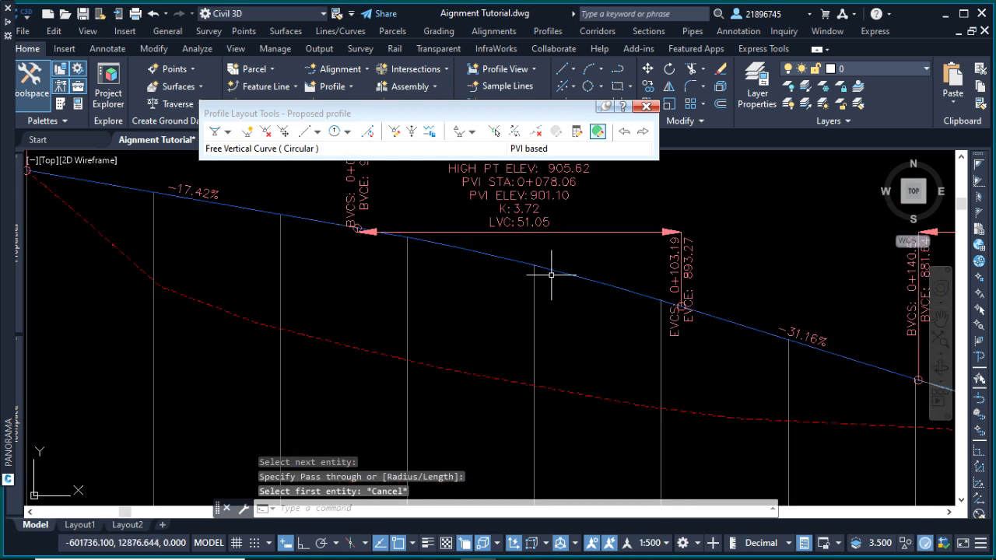
scroll(571, 325, up, 2)
scroll(522, 285, down, 2)
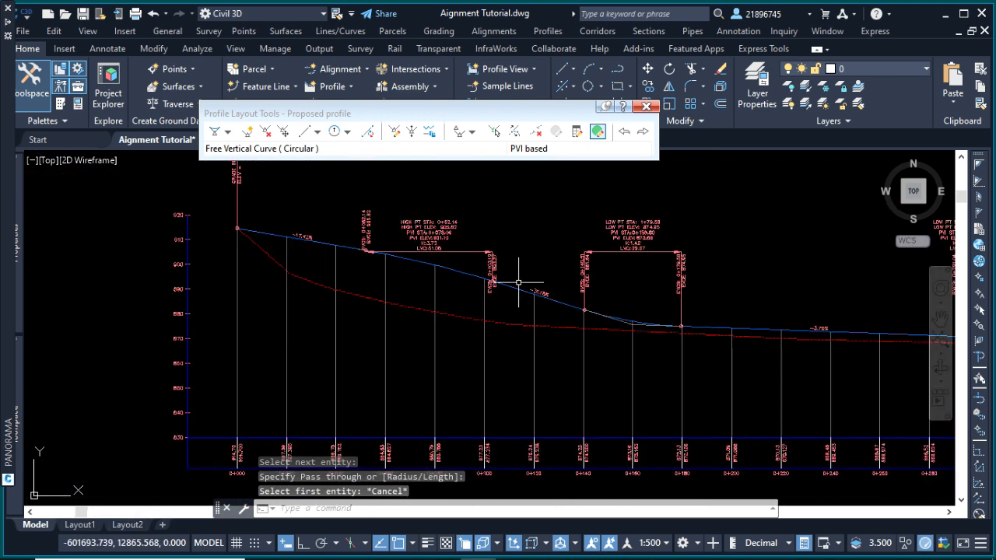
scroll(455, 274, up, 3)
click(504, 278)
click(478, 262)
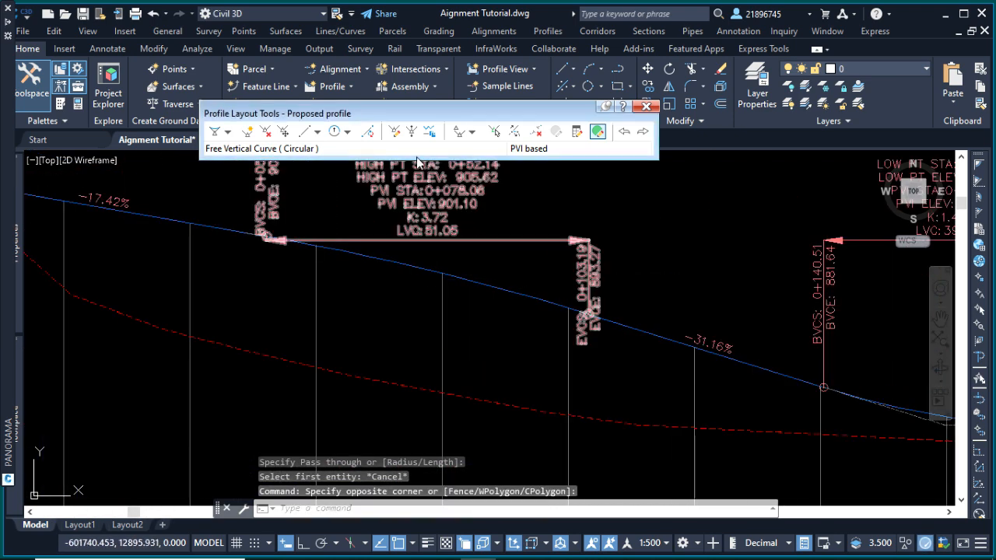
click(534, 278)
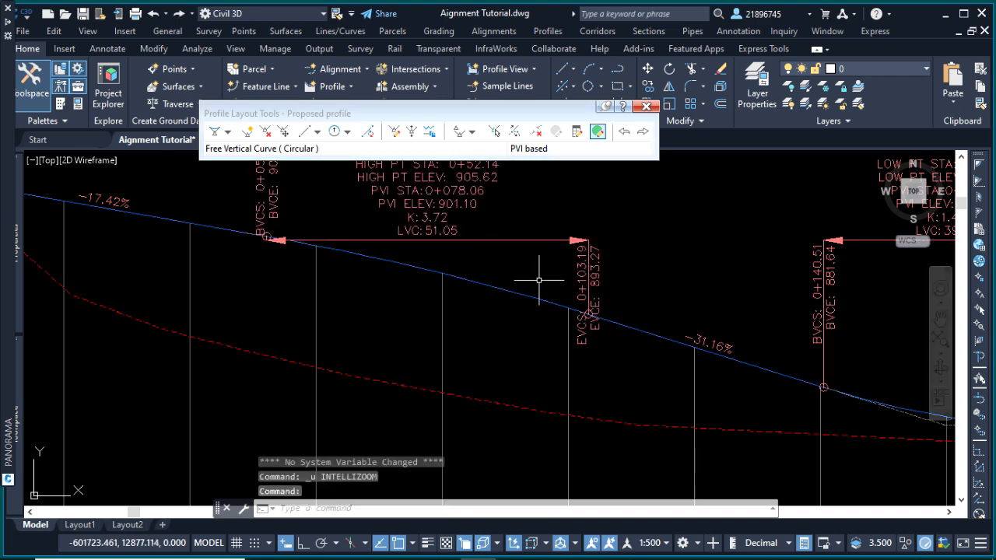
Step: Undo the free circular curve and the grip edits of both tangent ends
key(ctrl+z)
key(ctrl+z)
key(ctrl+z)
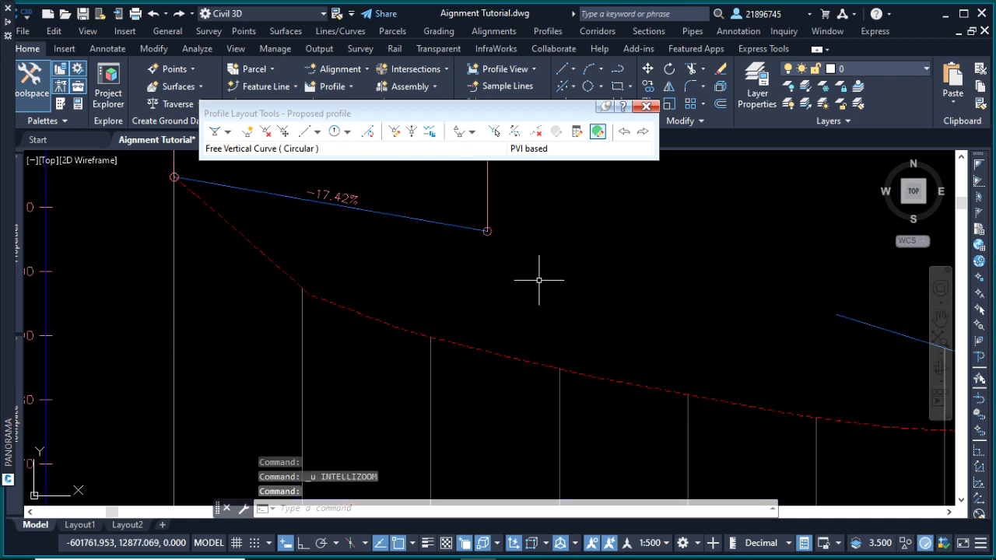
Step: Stretch the first tangent's end facing the gap further along the profile, giving a grade of about -35.51%
click(874, 384)
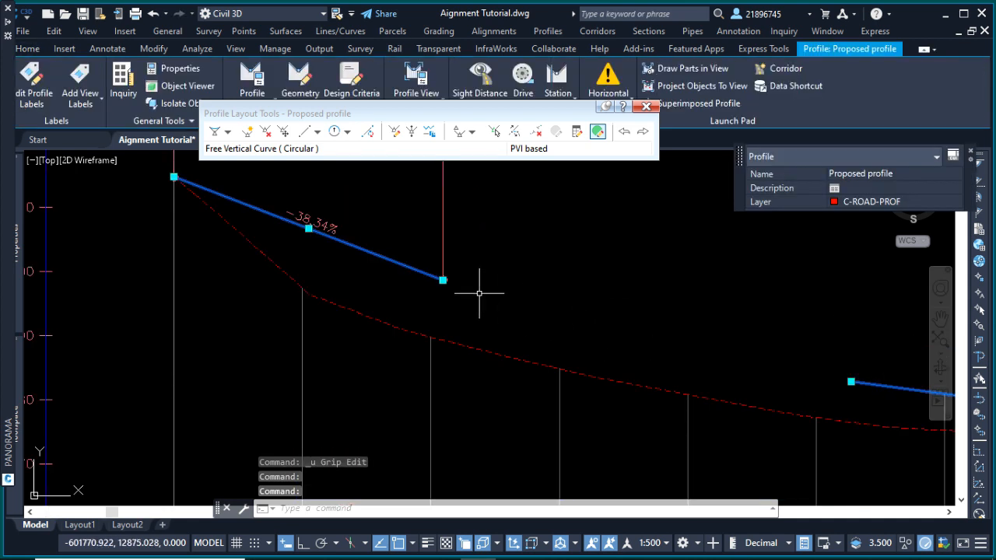
click(442, 279)
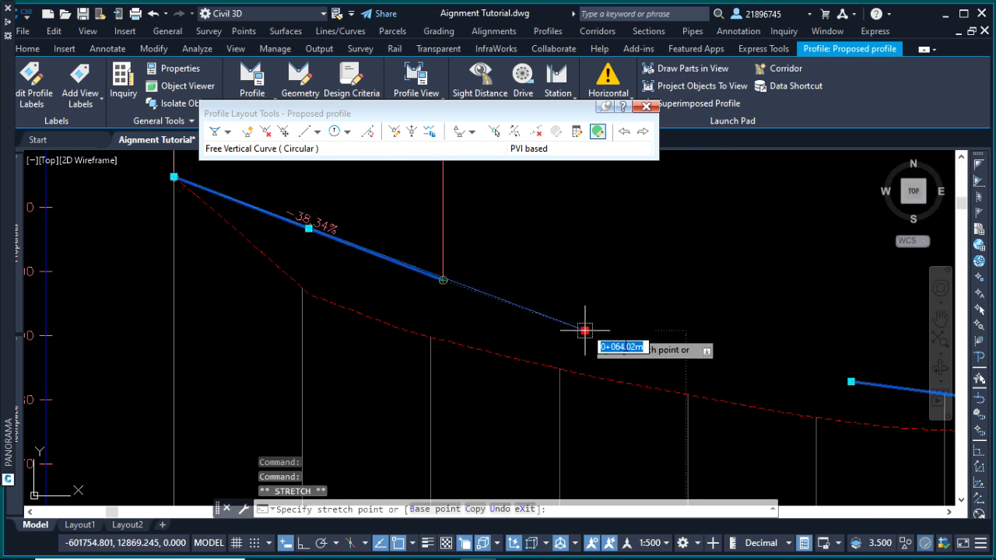
click(679, 355)
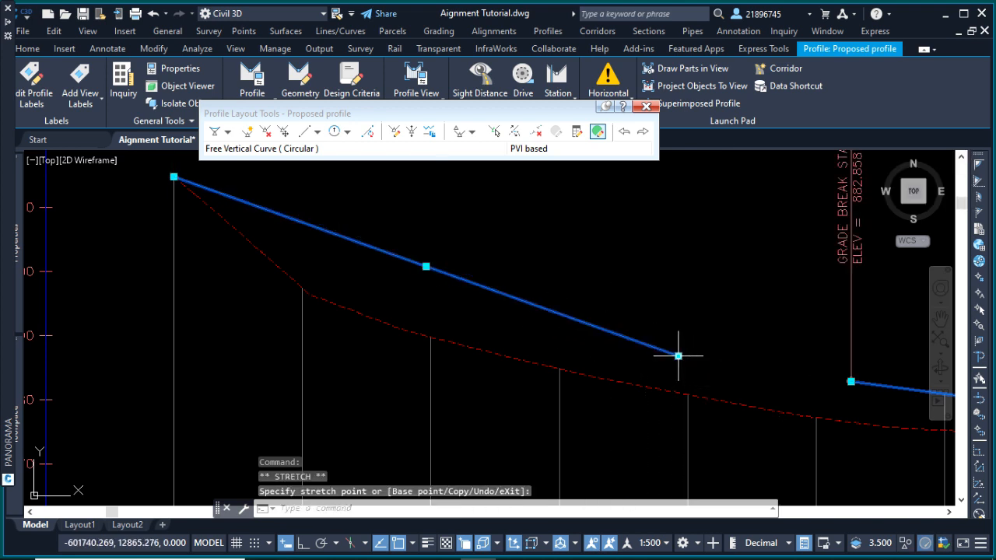
click(852, 382)
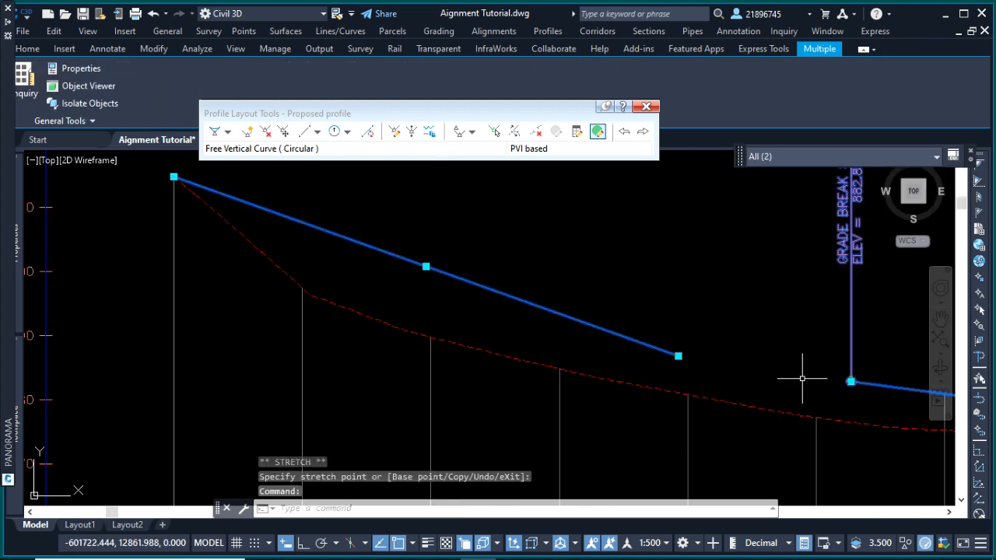
click(851, 382)
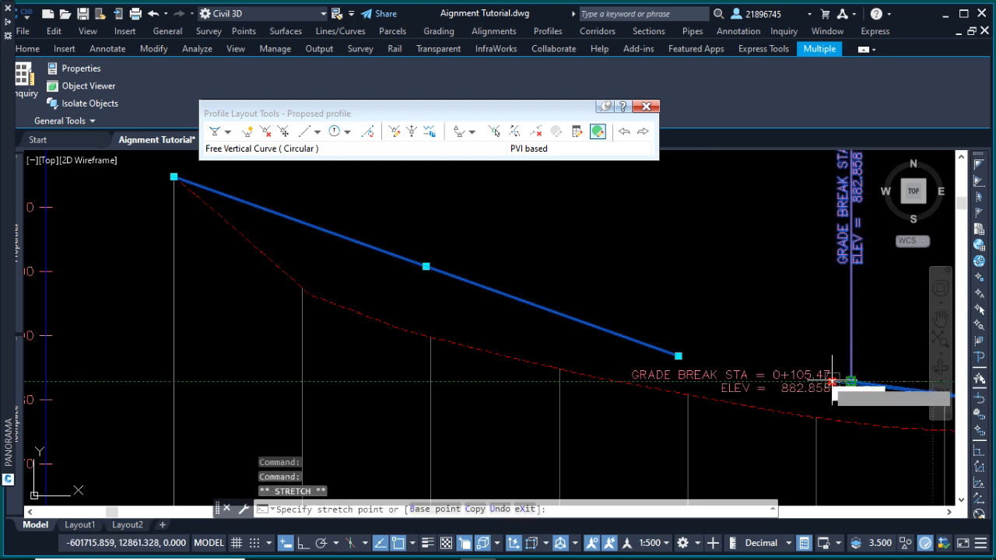
key(Escape)
key(Escape)
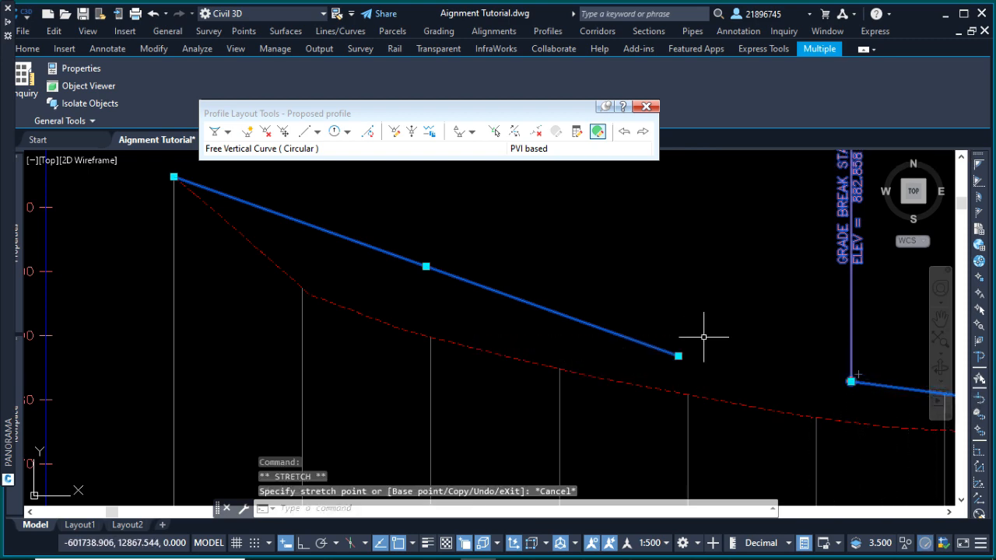
scroll(504, 287, down, 2)
scroll(668, 324, up, 1)
click(655, 333)
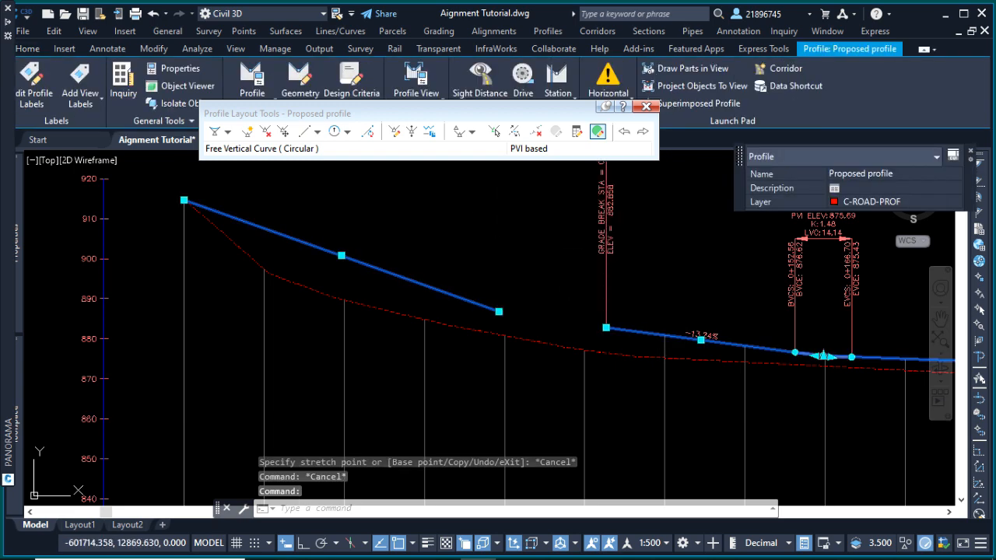
key(Escape)
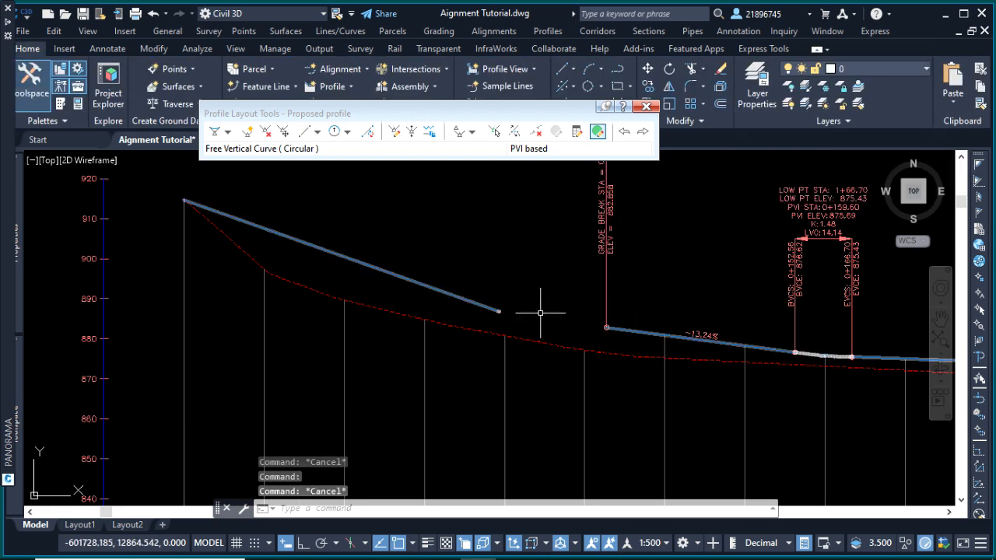
click(493, 308)
key(Escape)
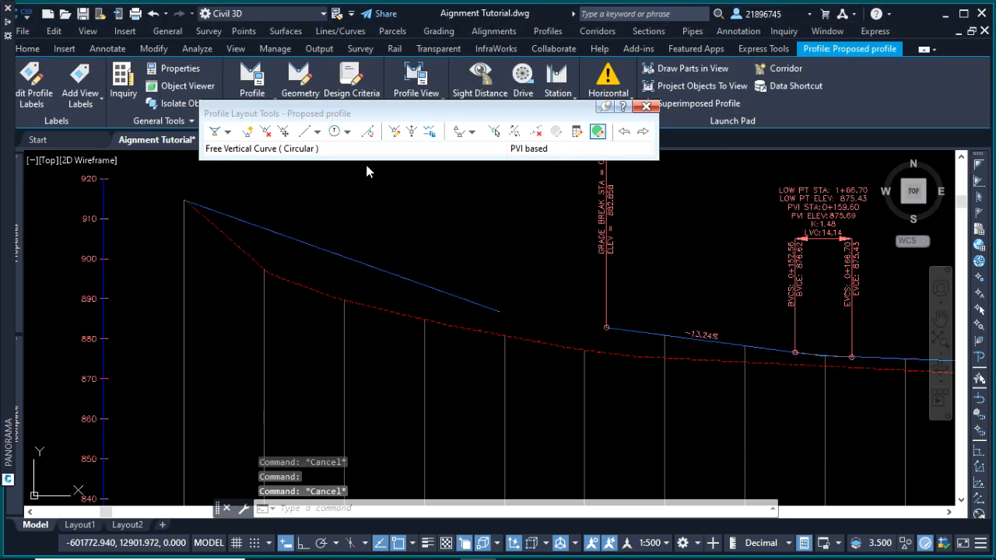
click(215, 132)
scroll(602, 328, up, 2)
key(Escape)
Step: Bridge the gap with a Fixed Tangent (Two points) from the first tangent's end to the second tangent's start point
click(317, 135)
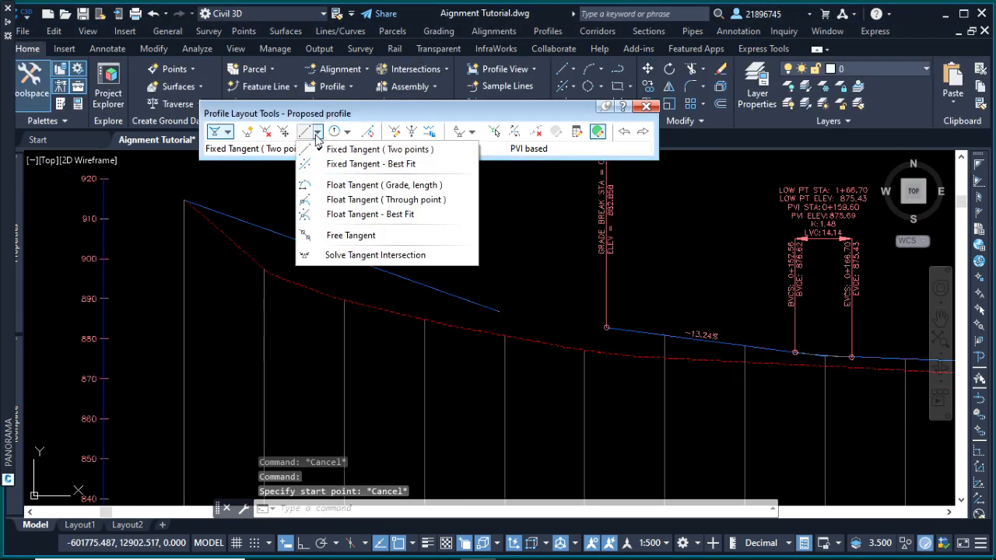
click(371, 154)
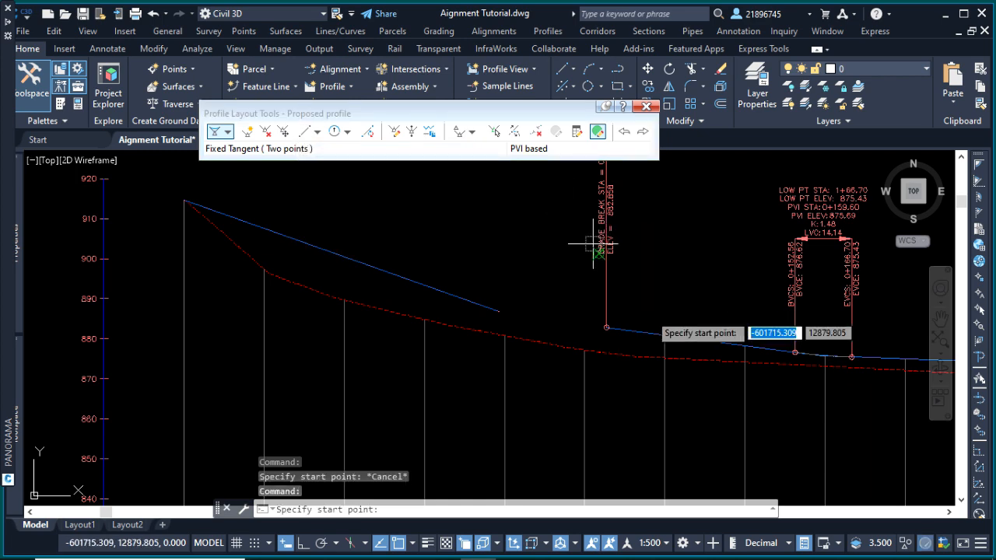
scroll(623, 331, up, 4)
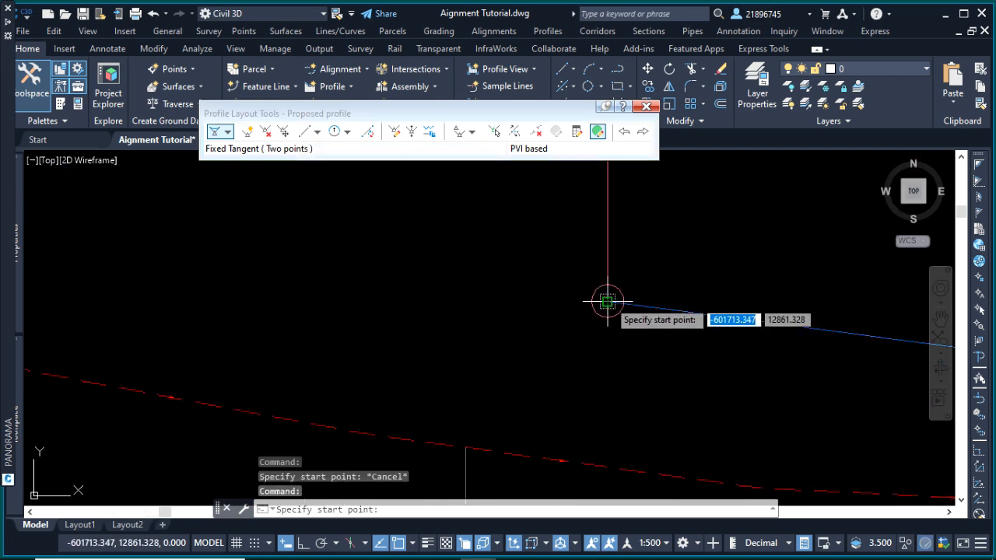
scroll(594, 311, down, 4)
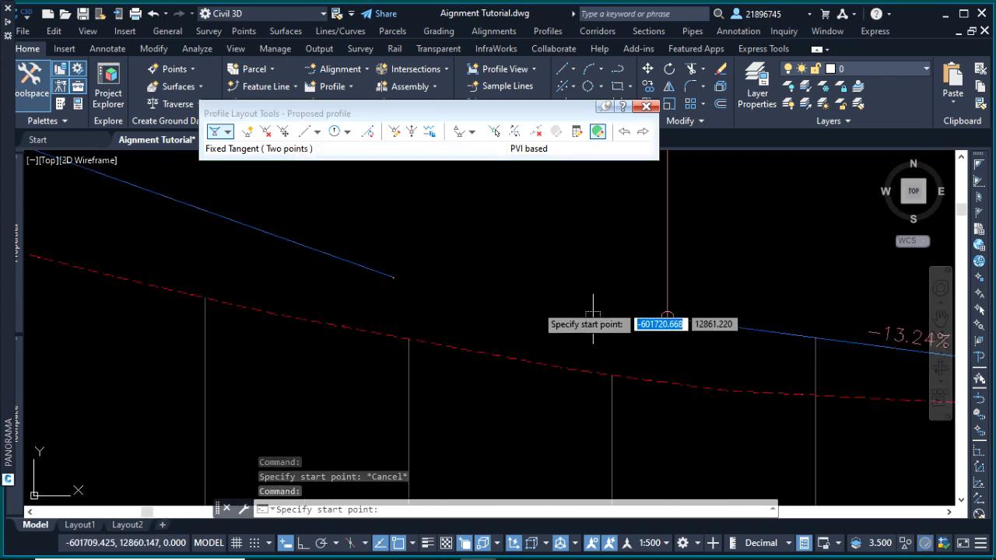
click(394, 276)
scroll(626, 313, up, 5)
click(728, 325)
key(Escape)
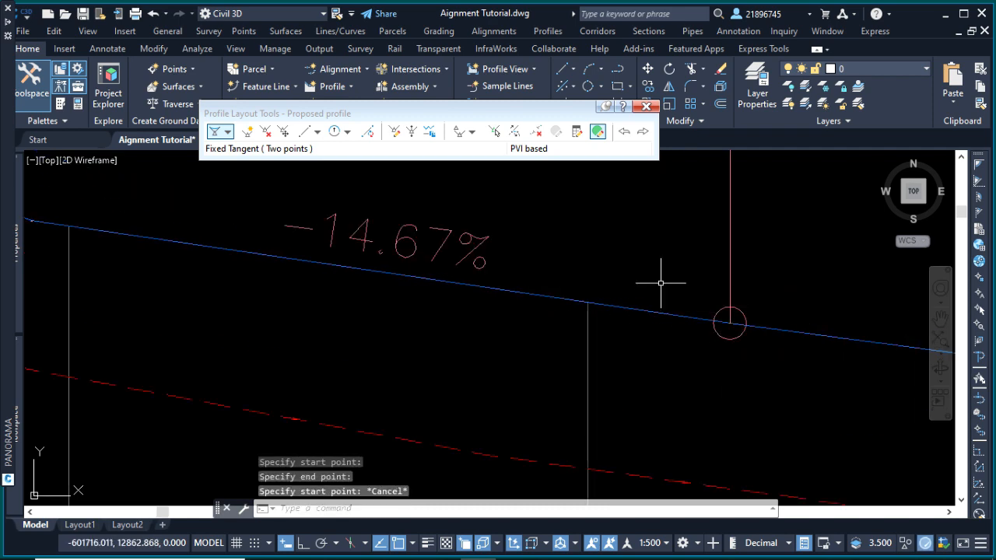
Step: Examine the grades, grips and labels of the reconnected proposed profile around the new tangent
scroll(700, 310, down, 5)
scroll(640, 278, down, 5)
scroll(662, 329, up, 5)
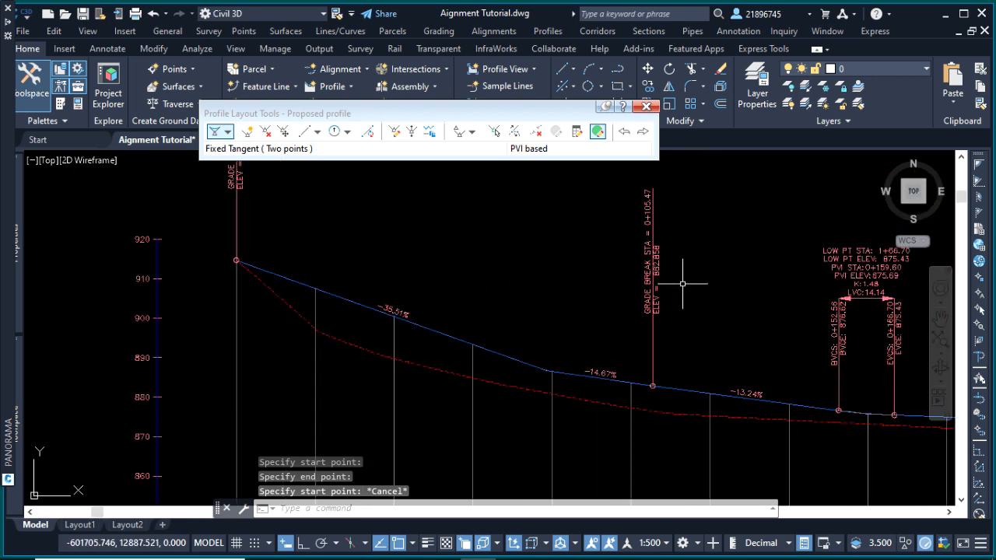
scroll(650, 373, up, 4)
click(720, 391)
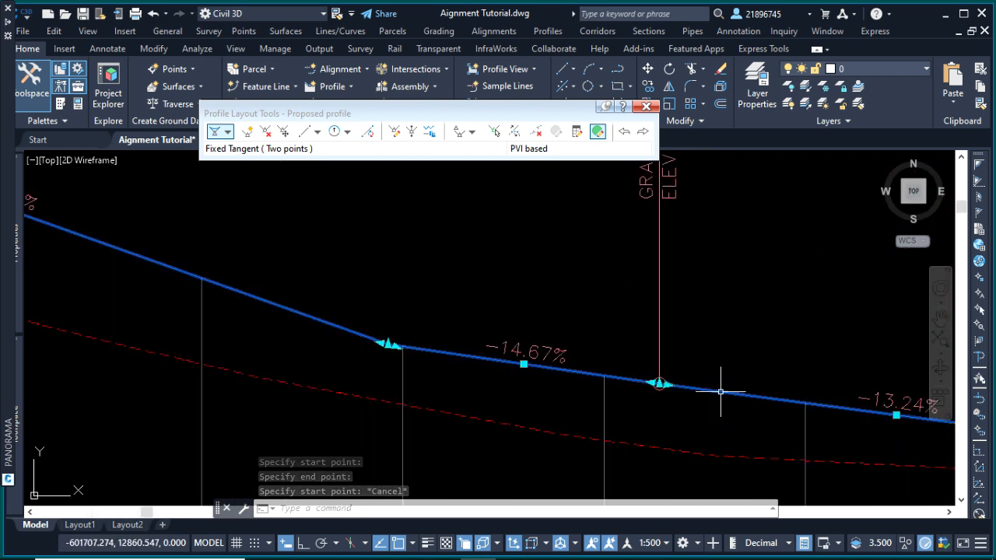
scroll(513, 328, down, 4)
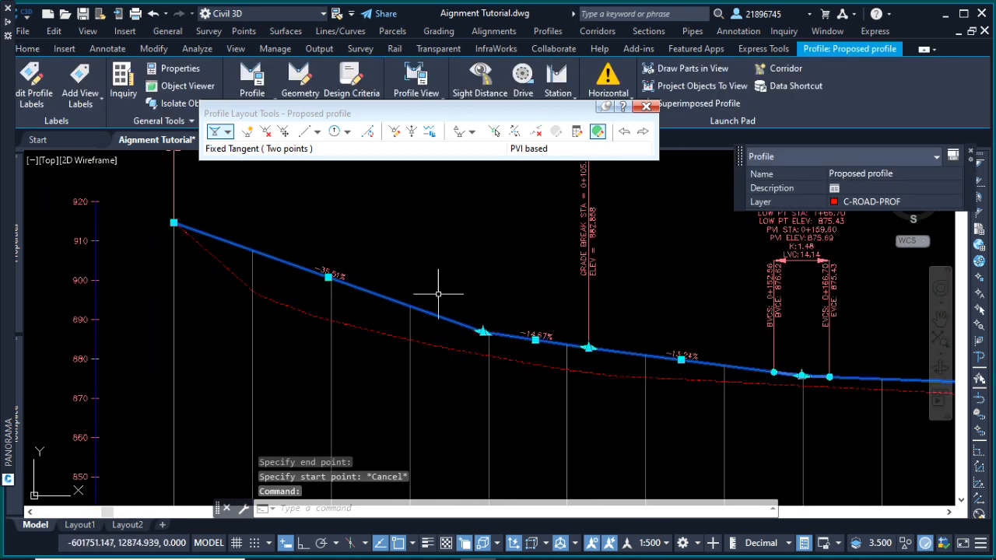
scroll(654, 326, down, 5)
scroll(689, 334, up, 2)
scroll(721, 308, down, 2)
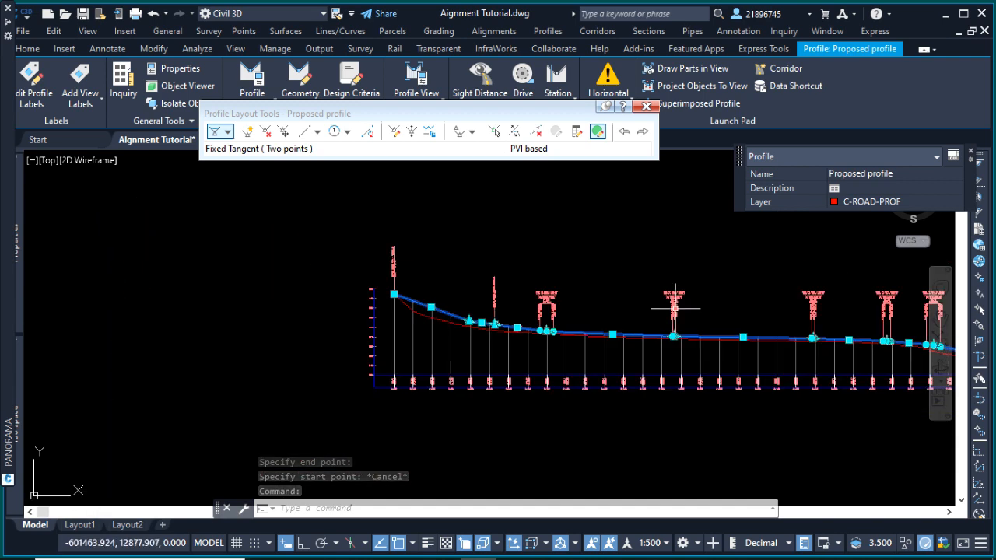
key(Escape)
scroll(539, 318, up, 5)
click(525, 268)
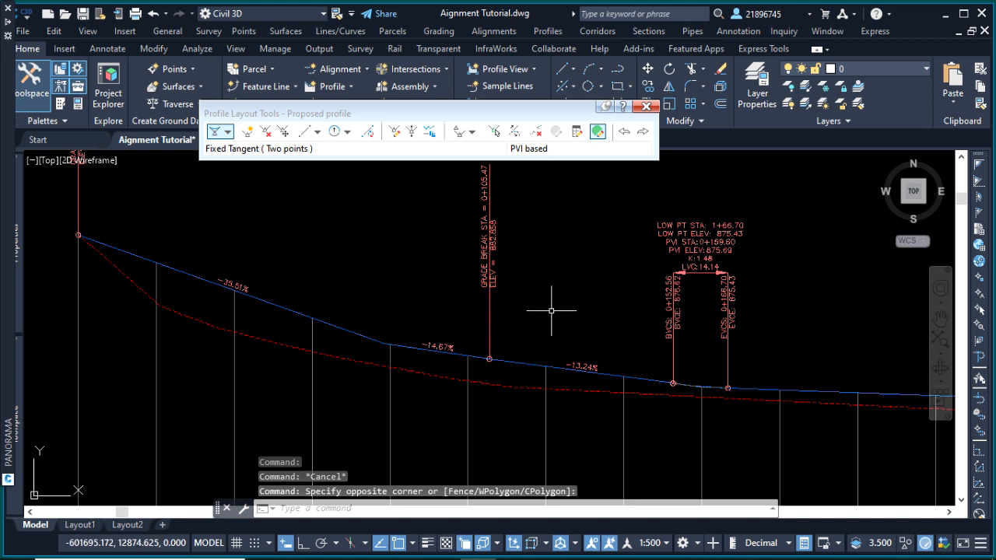
Step: Delete the PVI at the grade break at station 0+105.47 of the proposed profile
click(511, 358)
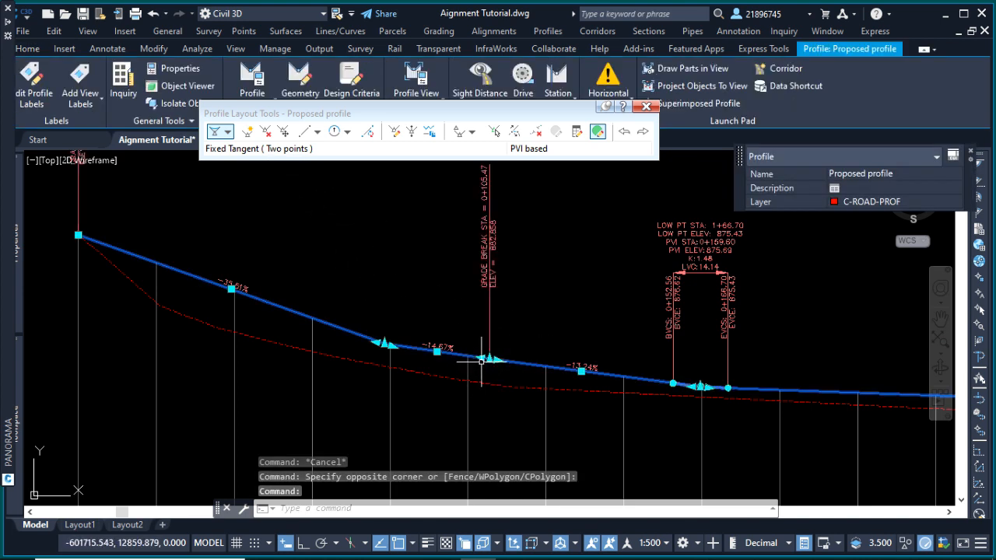
scroll(479, 362, up, 2)
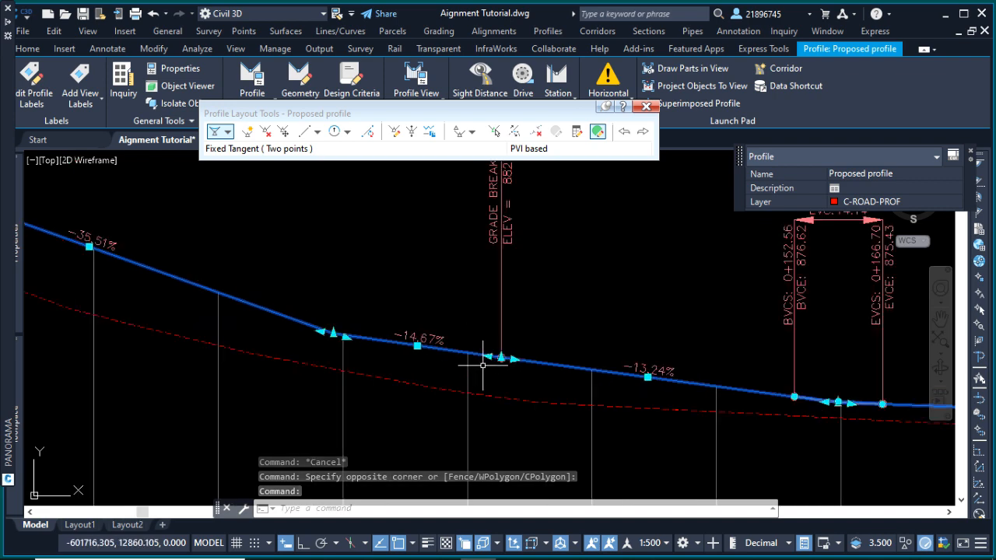
click(264, 133)
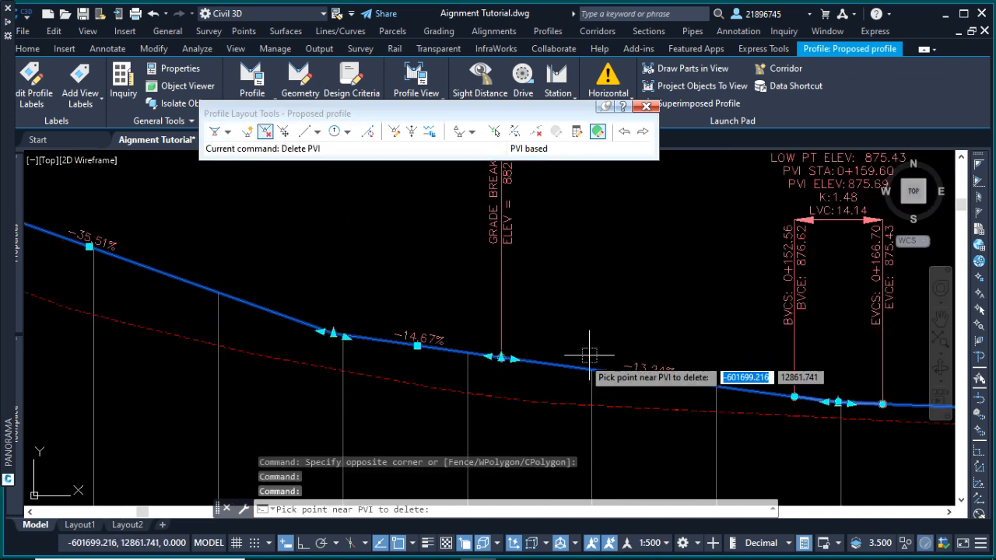
scroll(514, 362, up, 5)
click(434, 333)
scroll(441, 342, down, 4)
scroll(456, 344, down, 2)
key(Escape)
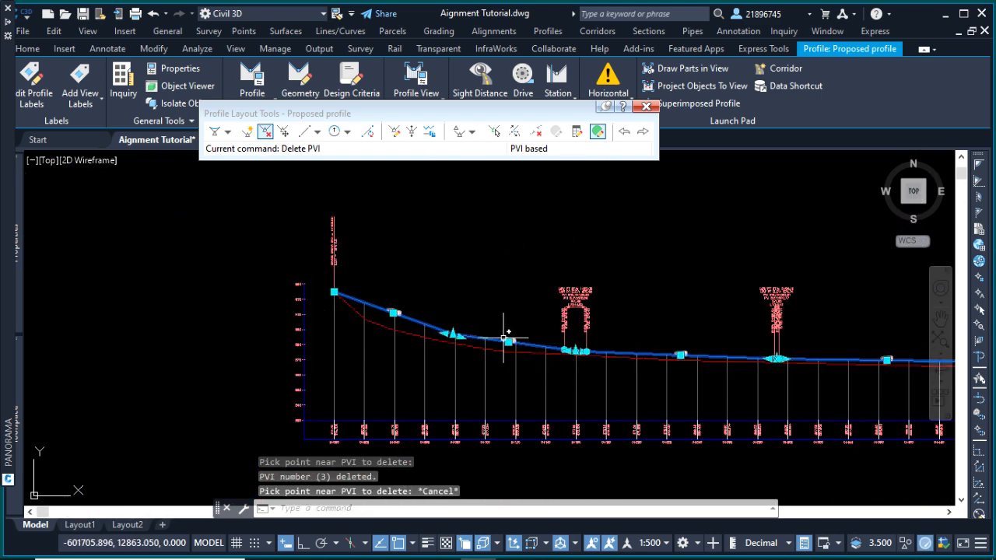
scroll(506, 336, up, 4)
key(Escape)
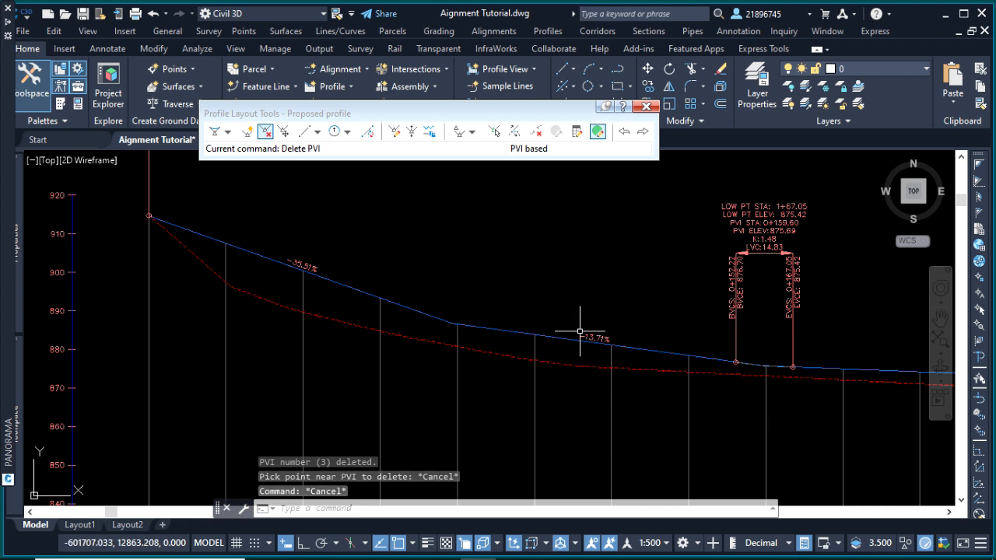
Step: Add a Free Vertical Parabola (PVI based) at the PVI after the first tangent, passing just above it, about 25.93 m long
scroll(579, 331, up, 6)
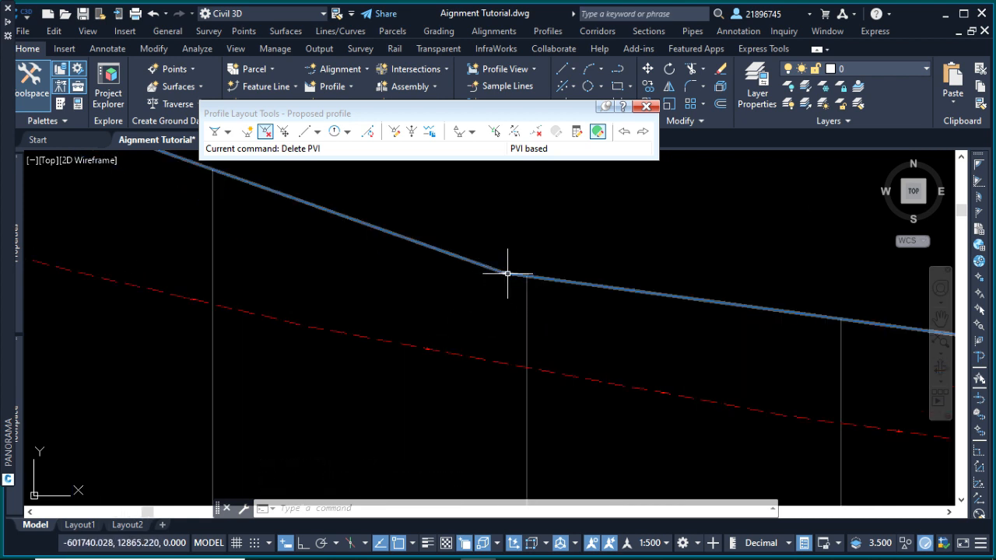
click(348, 133)
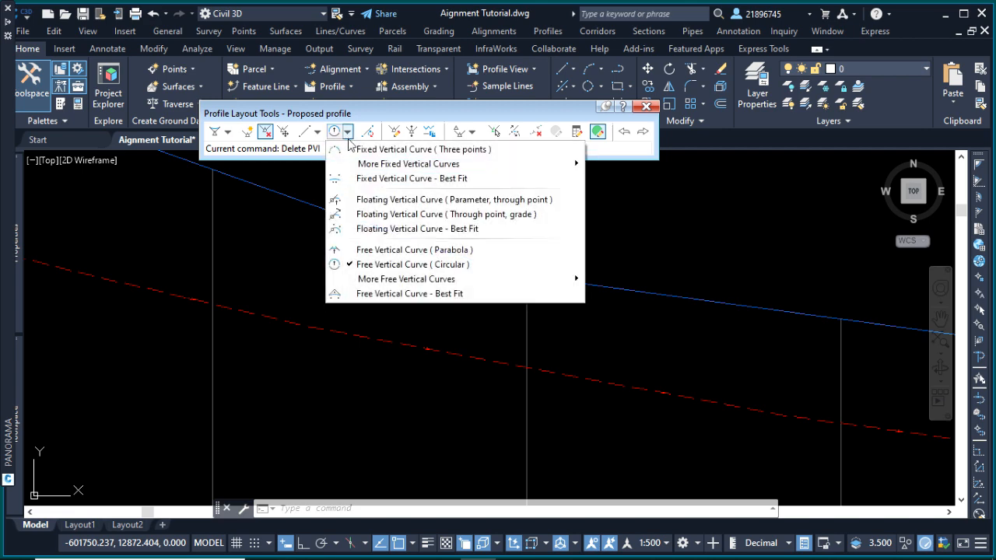
mouse_move(470, 280)
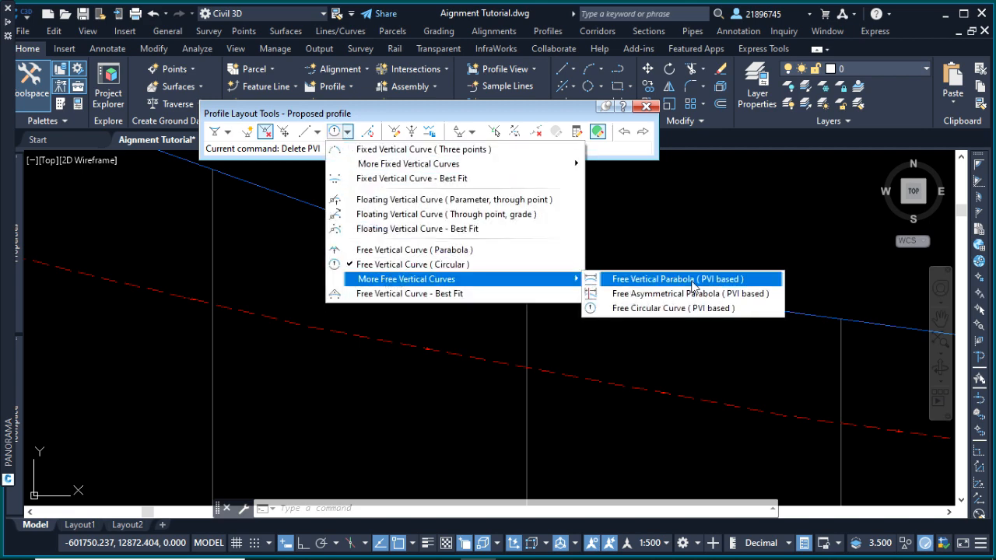
click(745, 282)
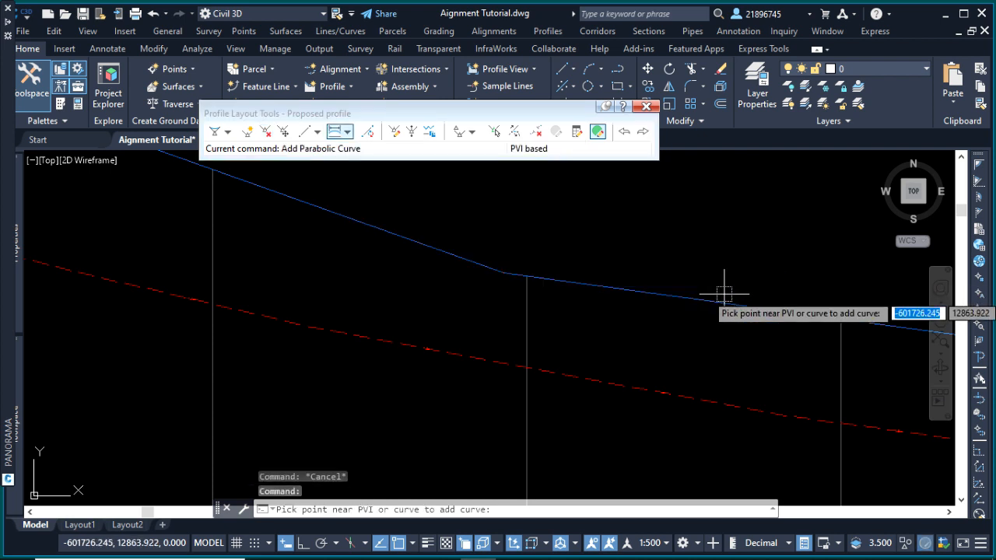
scroll(498, 273, up, 5)
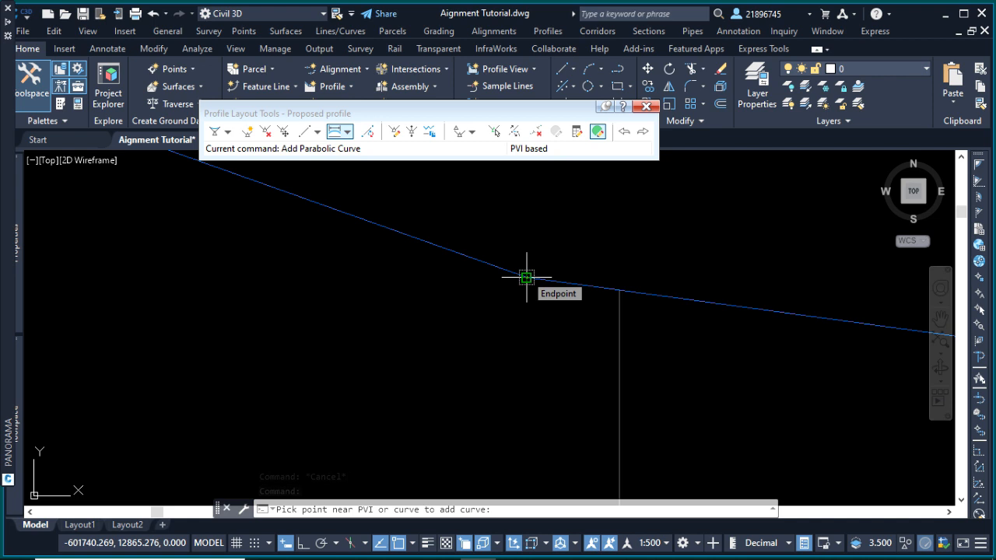
click(525, 277)
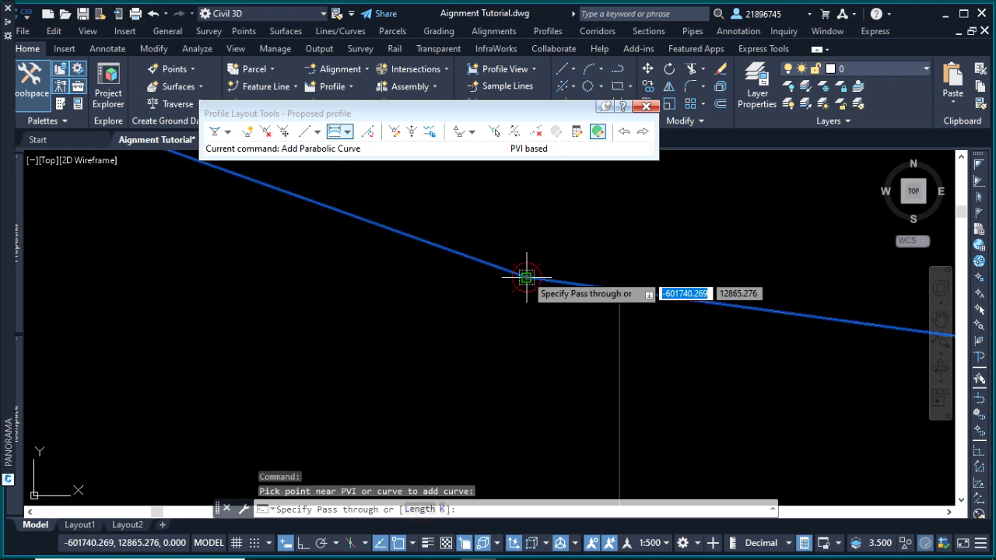
scroll(529, 272, down, 4)
scroll(531, 263, up, 2)
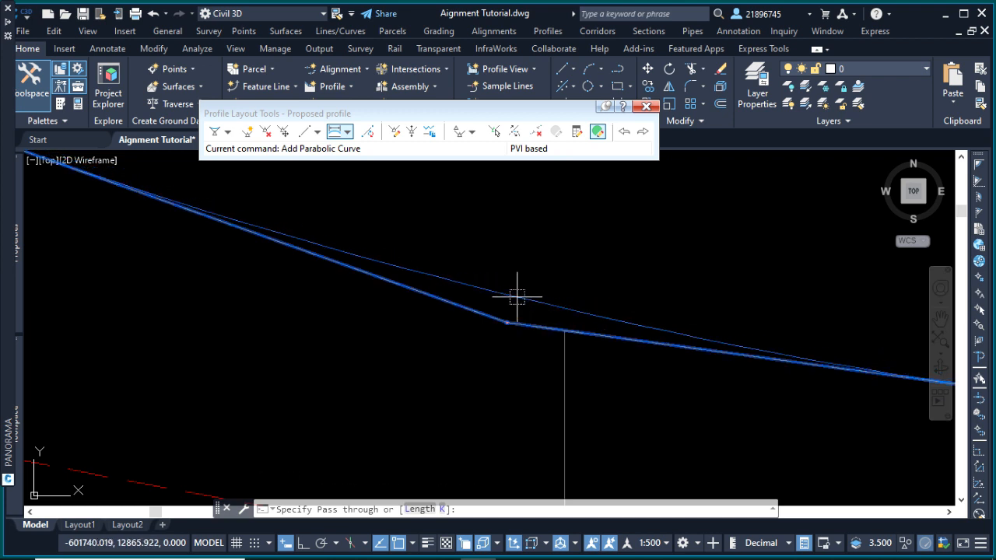
click(516, 296)
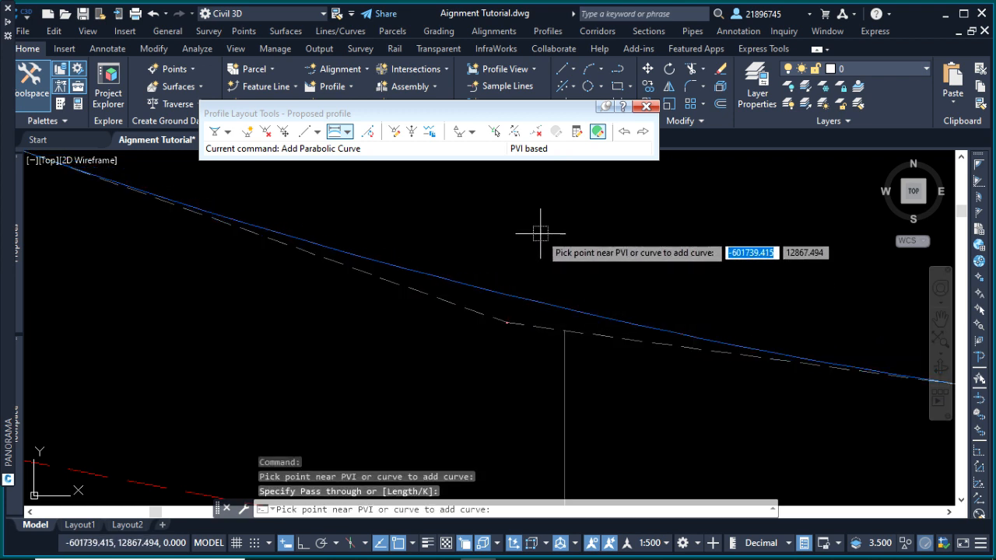
Step: Examine the new parabolic curve with its labels and the continuity of the whole proposed profile
scroll(493, 329, up, 3)
scroll(522, 329, down, 2)
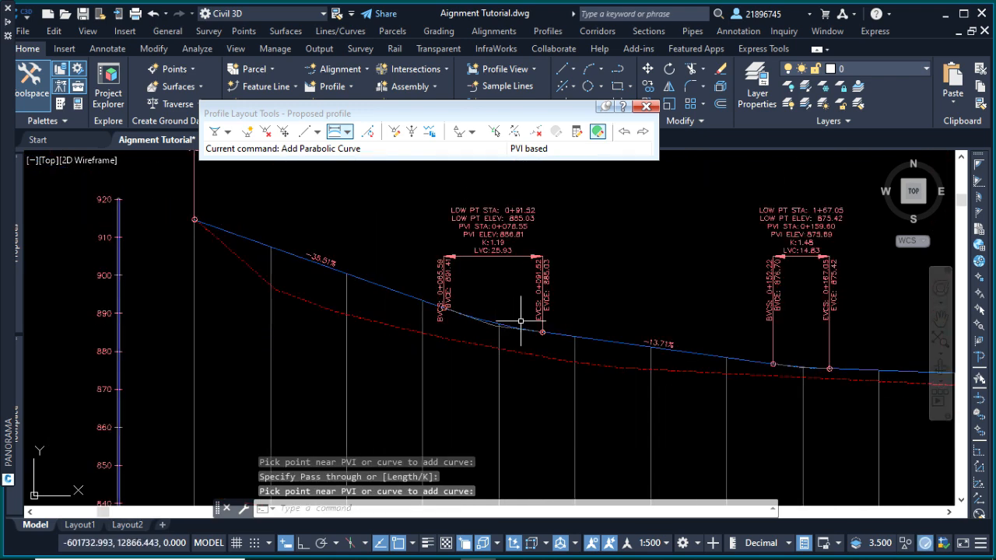
scroll(584, 345, up, 4)
scroll(542, 352, down, 3)
scroll(507, 356, up, 2)
scroll(334, 337, down, 3)
scroll(767, 378, up, 3)
scroll(372, 325, down, 3)
scroll(372, 325, down, 3)
scroll(548, 327, up, 3)
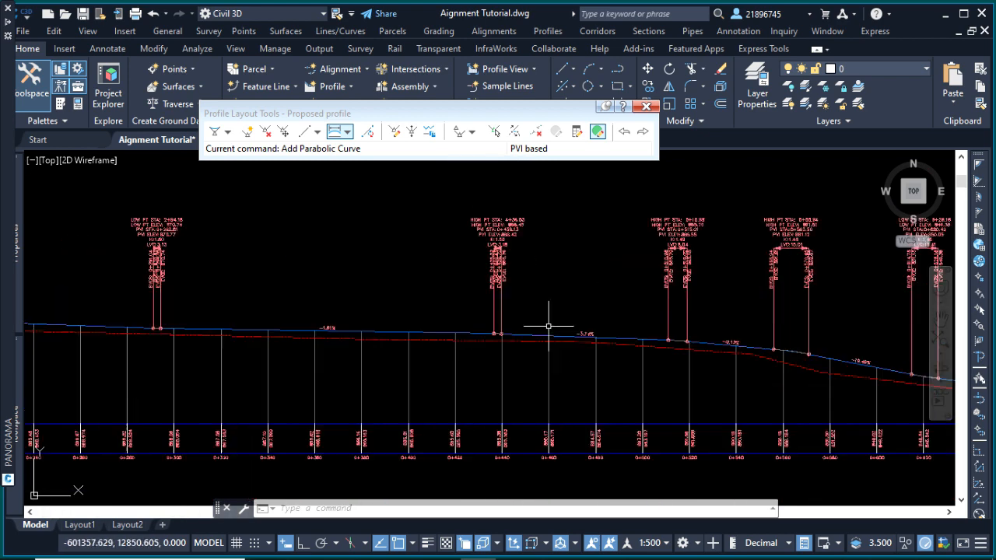
scroll(513, 330, down, 3)
scroll(584, 307, up, 4)
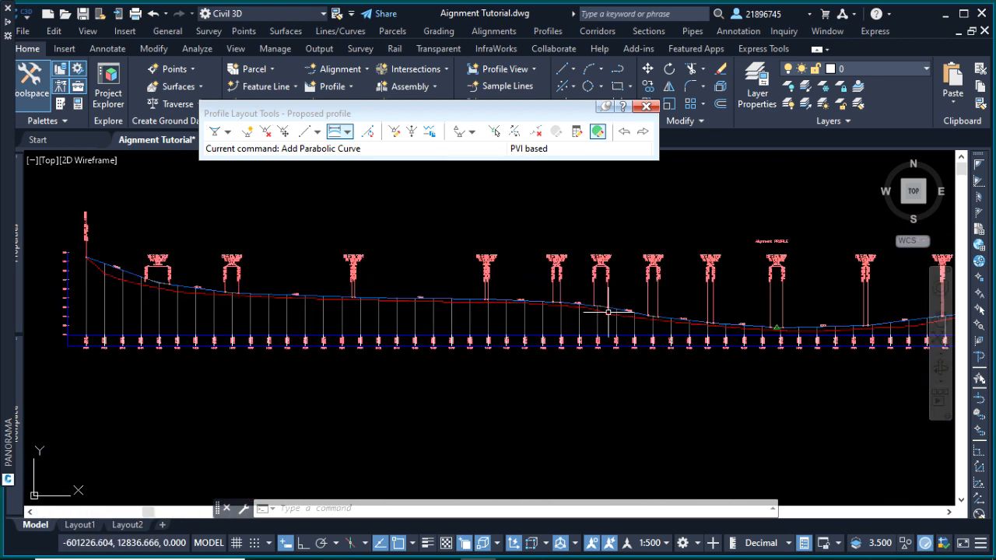
Step: Examine the curves, tangents and labels along the full length of the proposed profile
scroll(422, 308, down, 3)
scroll(652, 314, up, 4)
scroll(467, 327, down, 5)
scroll(678, 309, up, 5)
scroll(458, 310, down, 4)
scroll(700, 288, up, 3)
click(706, 265)
scroll(729, 296, down, 4)
scroll(304, 293, up, 2)
scroll(293, 277, up, 2)
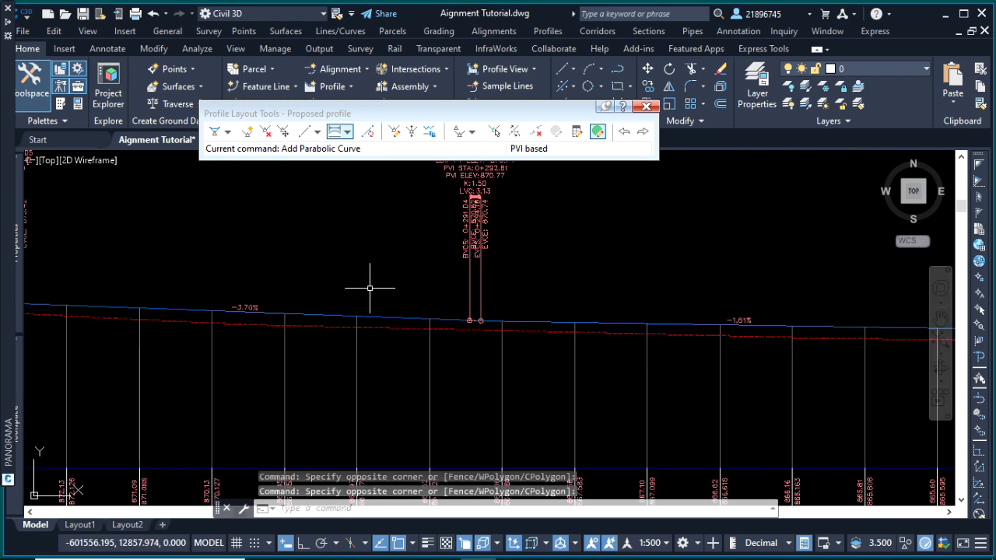
scroll(392, 282, down, 4)
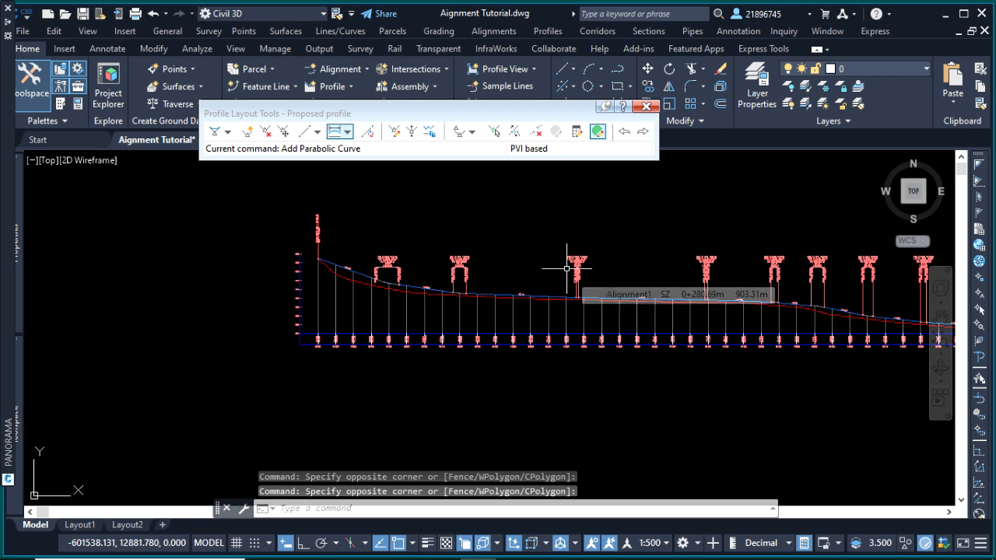
scroll(385, 272, up, 5)
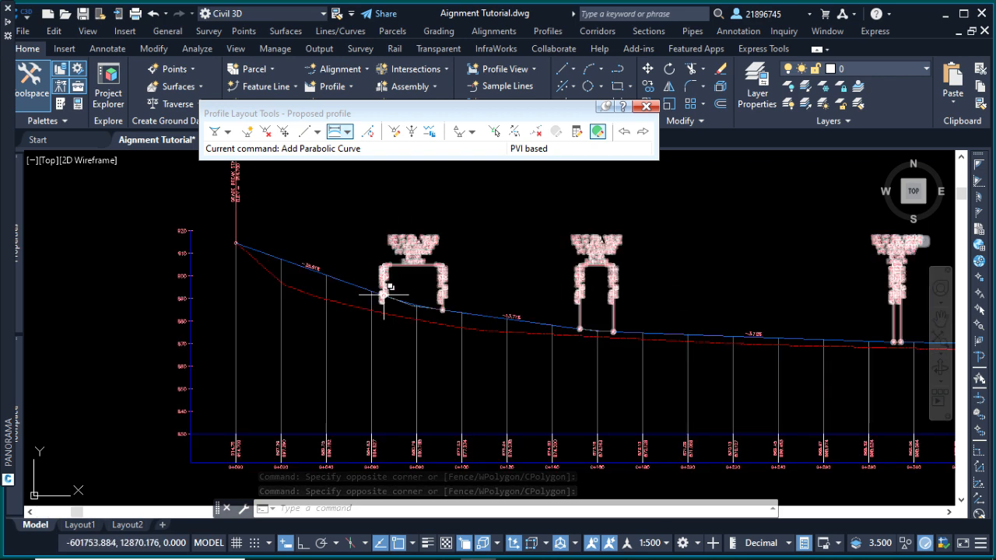
Step: Select the proposed profile and insert a PVI on its -1.61% tangent at station 0+372.25, elevation 869.483 m
click(315, 271)
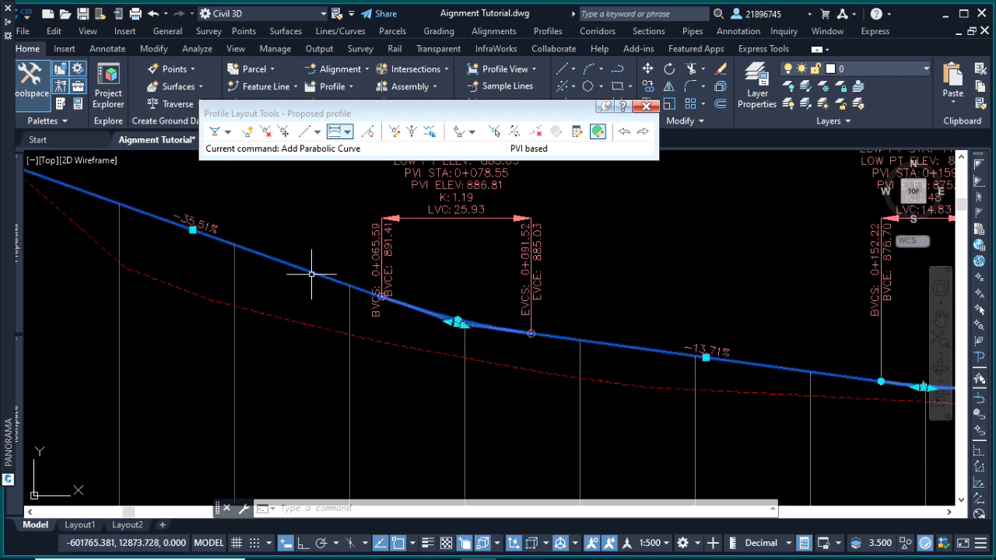
scroll(447, 319, up, 4)
scroll(459, 318, down, 4)
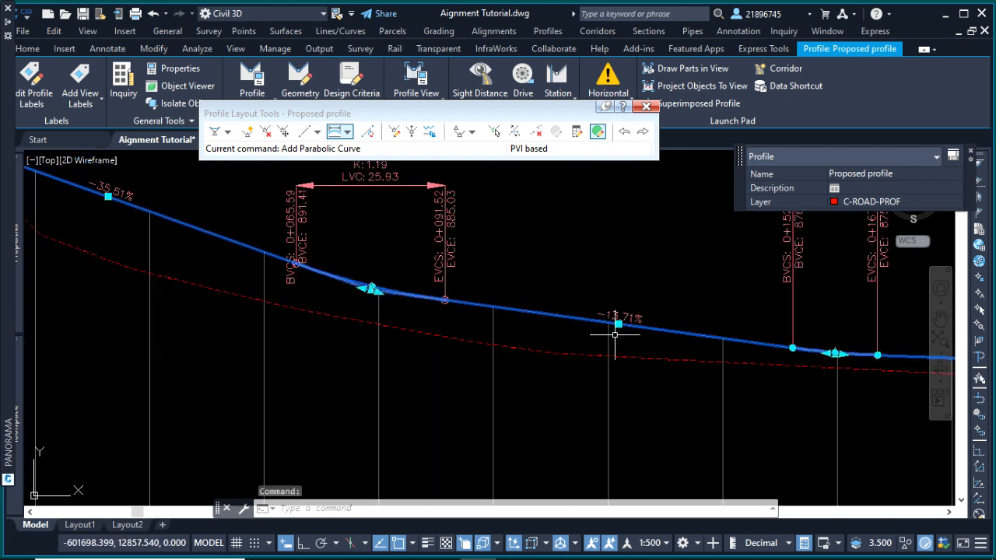
scroll(629, 329, up, 5)
scroll(408, 277, down, 4)
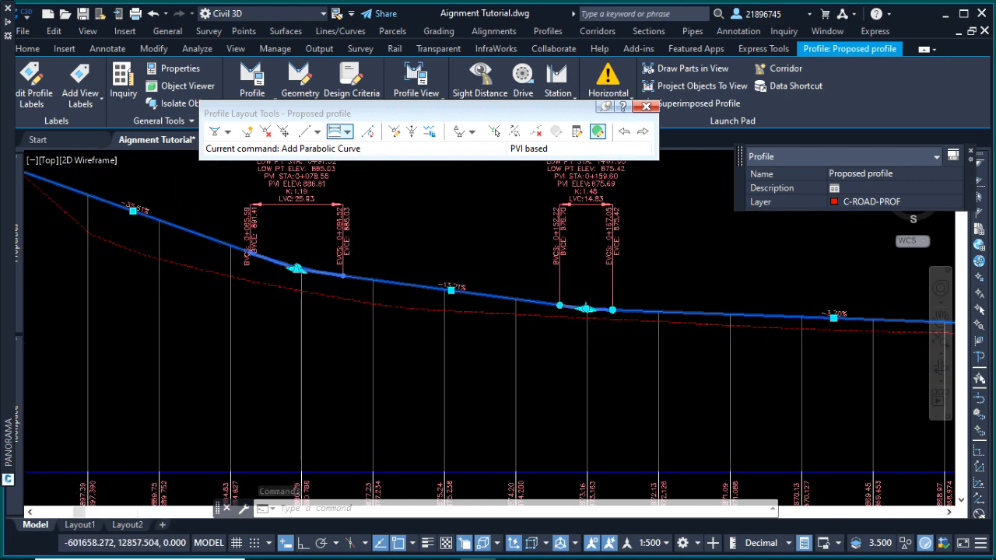
scroll(396, 266, down, 2)
scroll(396, 266, up, 5)
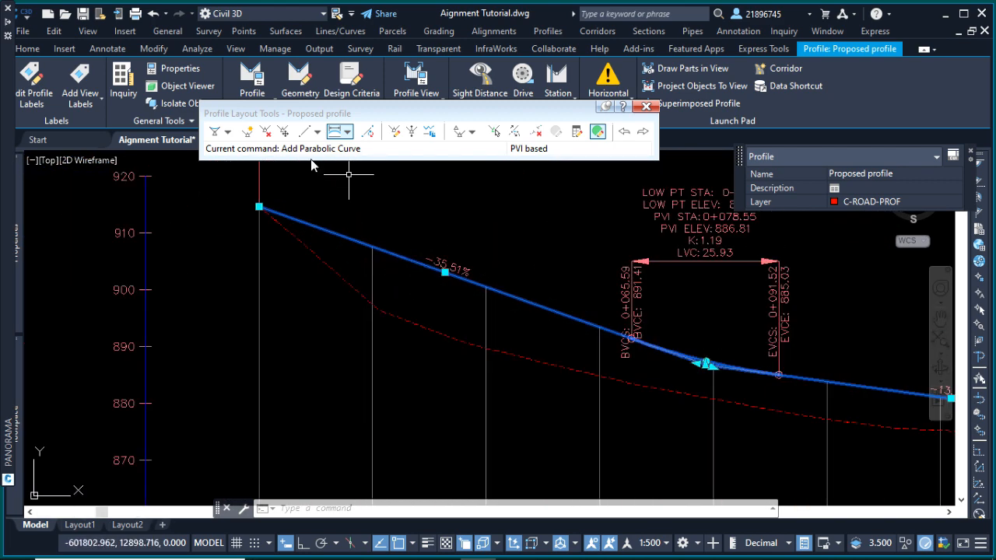
click(247, 132)
scroll(309, 209, down, 3)
scroll(599, 265, up, 6)
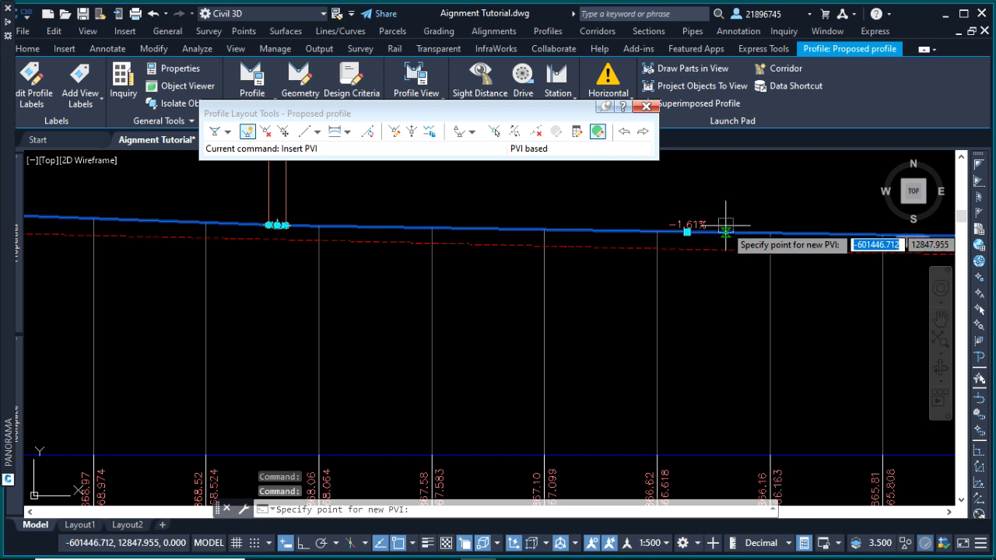
click(725, 231)
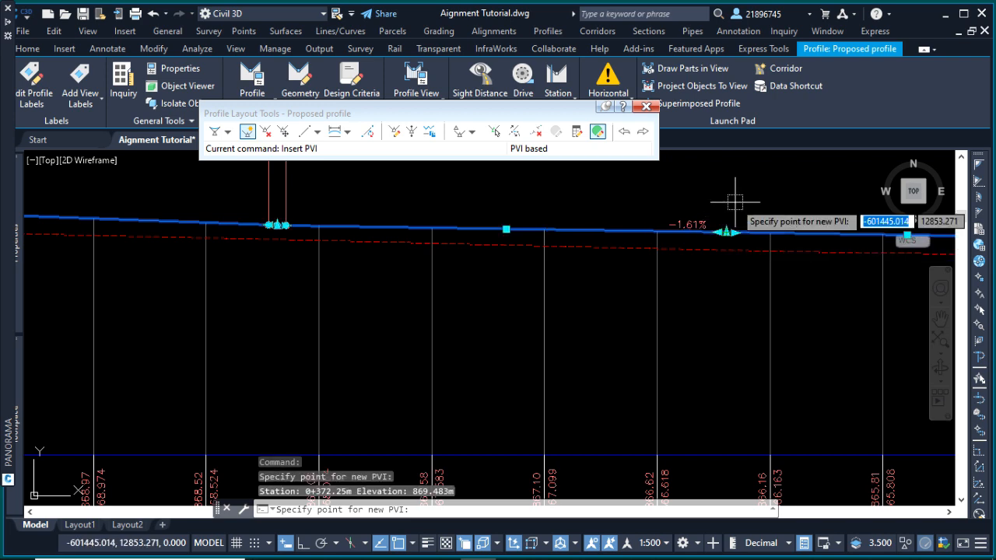
scroll(901, 241, down, 2)
scroll(901, 241, down, 2)
scroll(559, 271, up, 5)
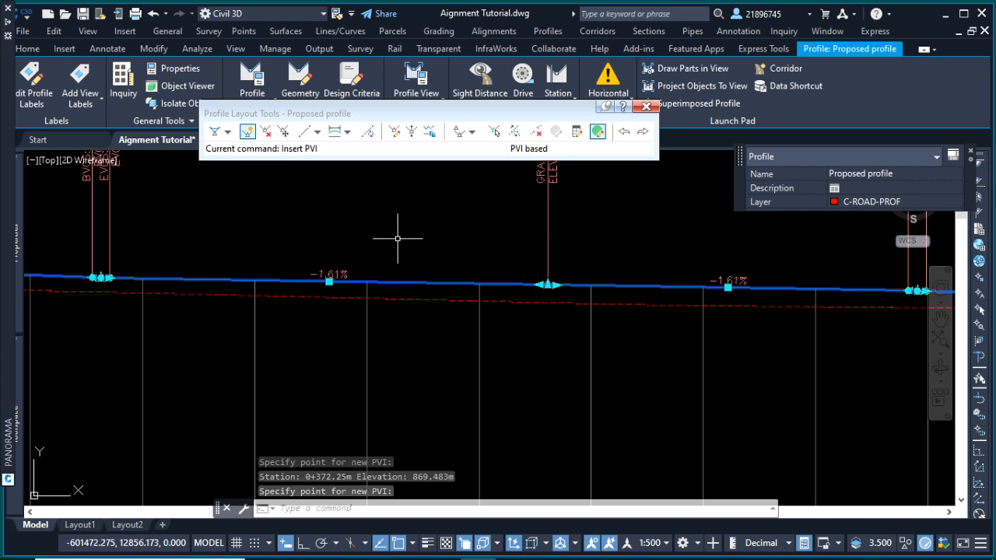
Step: Stretch the inserted PVI vertically upward at station 0+372.25, giving adjoining grades of about 2.30% and -5.86%
scroll(548, 284, up, 3)
click(531, 294)
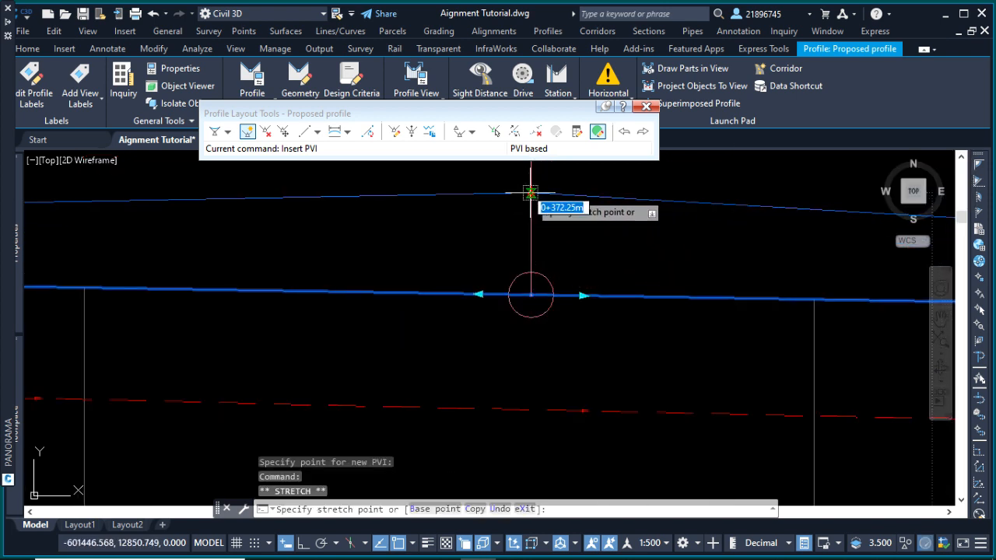
click(530, 194)
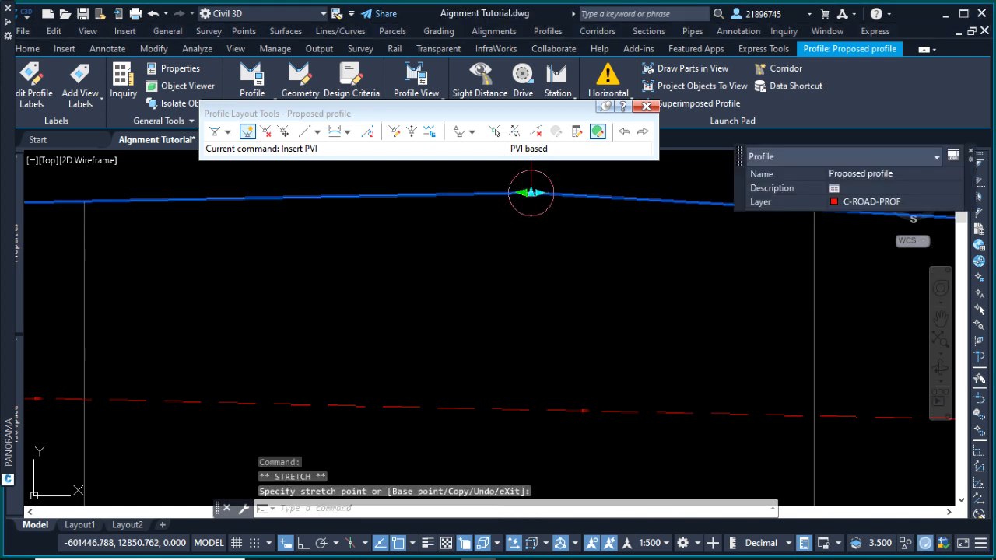
Step: Lower the inserted PVI towards the existing ground, giving grades of about -2.79% before it and -0.31% after it
click(530, 193)
click(390, 176)
click(390, 184)
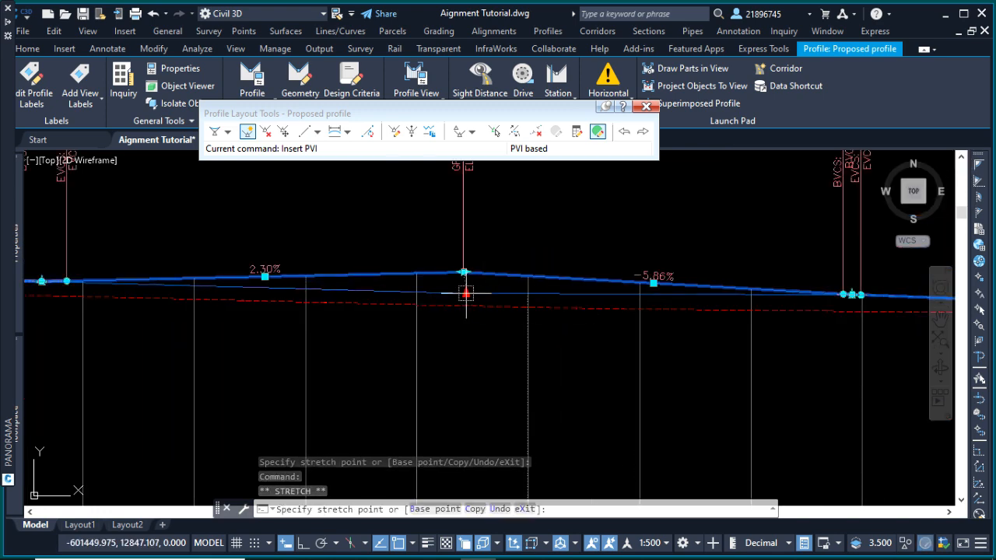
click(465, 293)
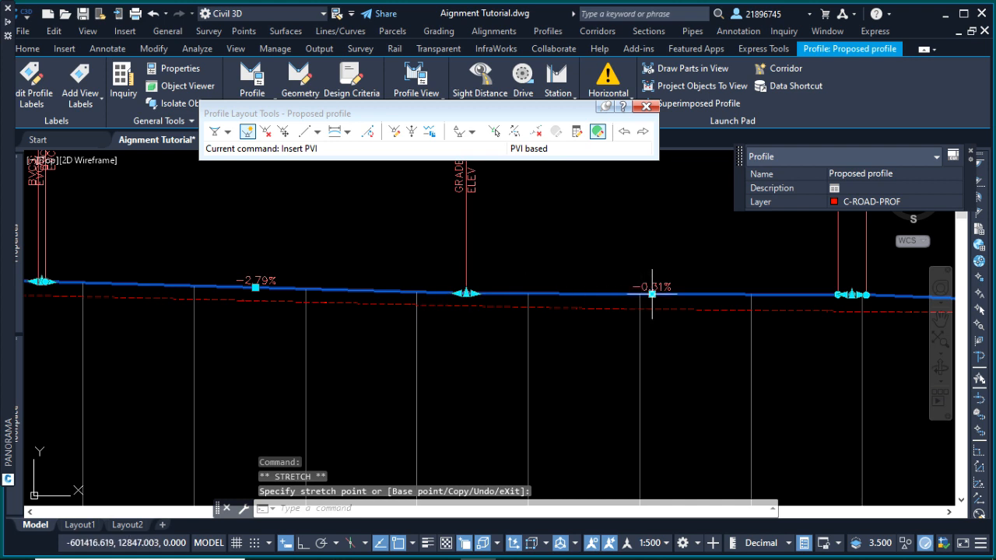
Step: Raise the whole tangent after the inserted PVI at its midpoint, making the preceding grade about 11.57%, and deselect the profile
click(651, 294)
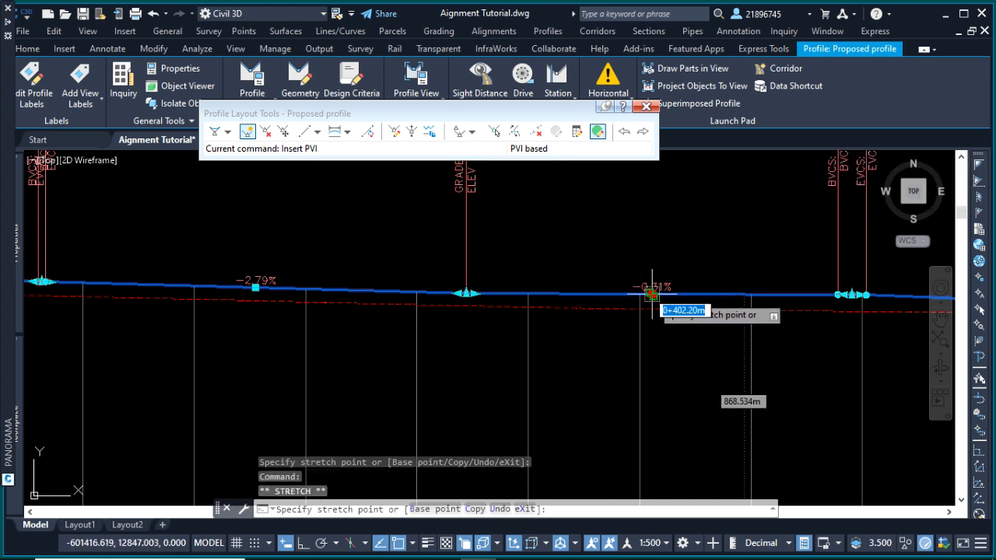
click(652, 232)
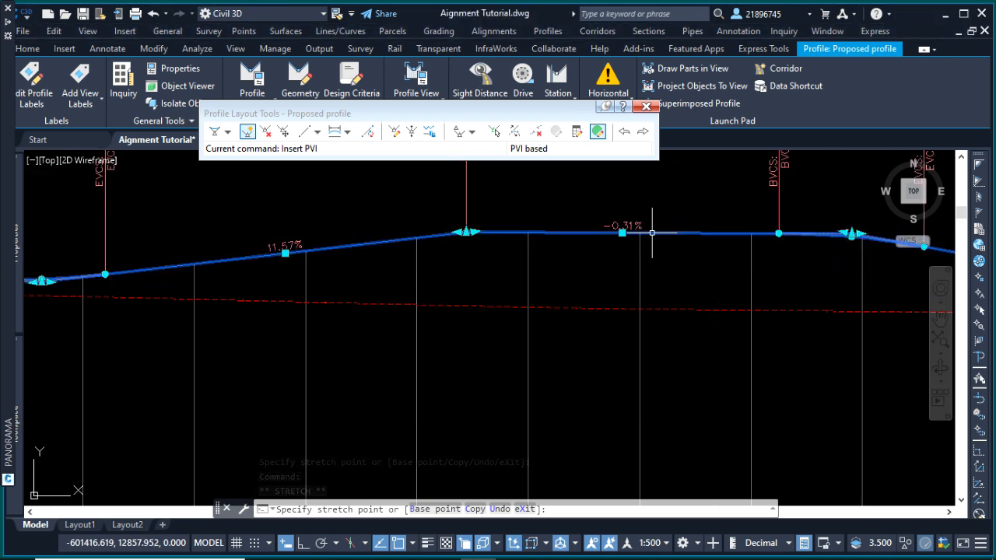
scroll(537, 284, down, 5)
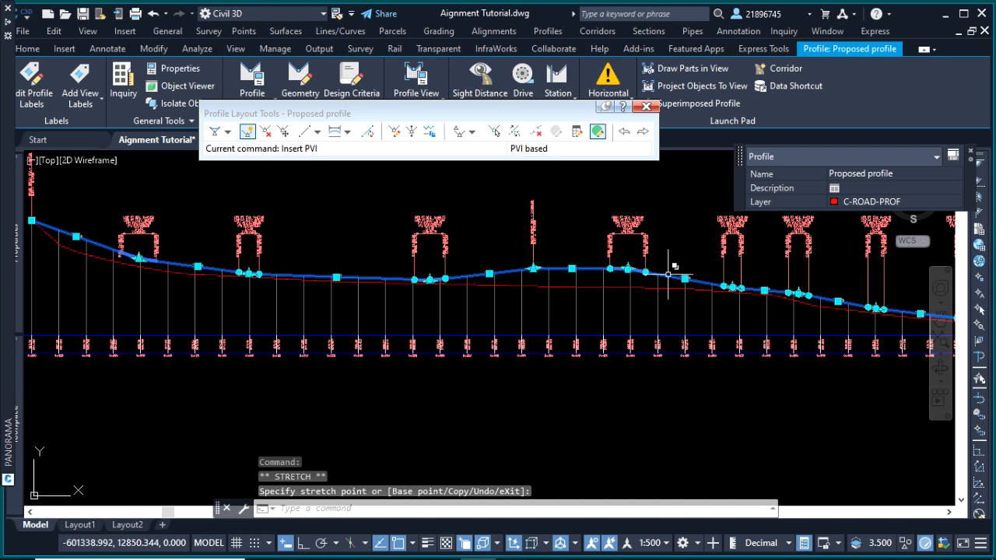
scroll(573, 280, up, 2)
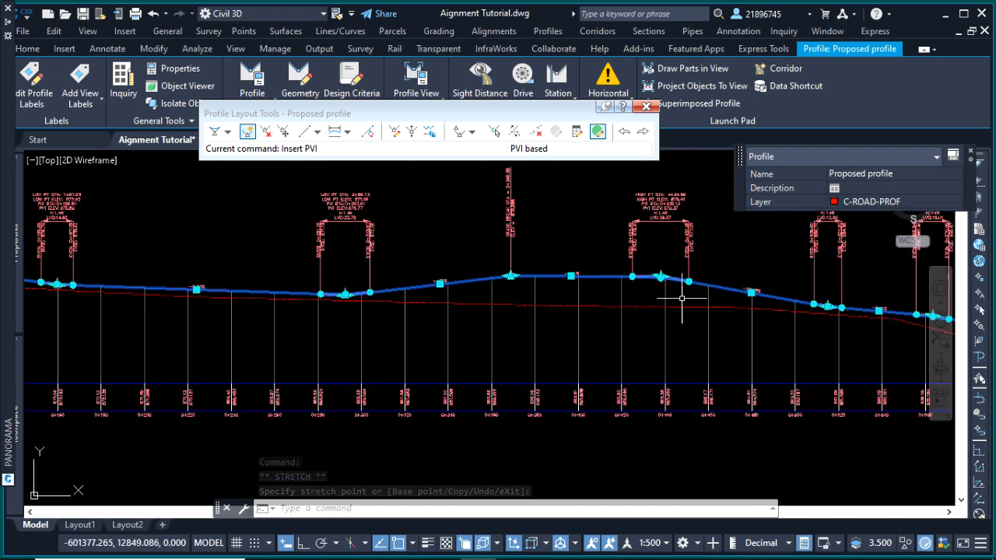
scroll(682, 298, down, 2)
key(Escape)
Step: Examine the raised section of the proposed profile, its grips and the neighbouring curves against the existing ground
click(595, 233)
click(461, 292)
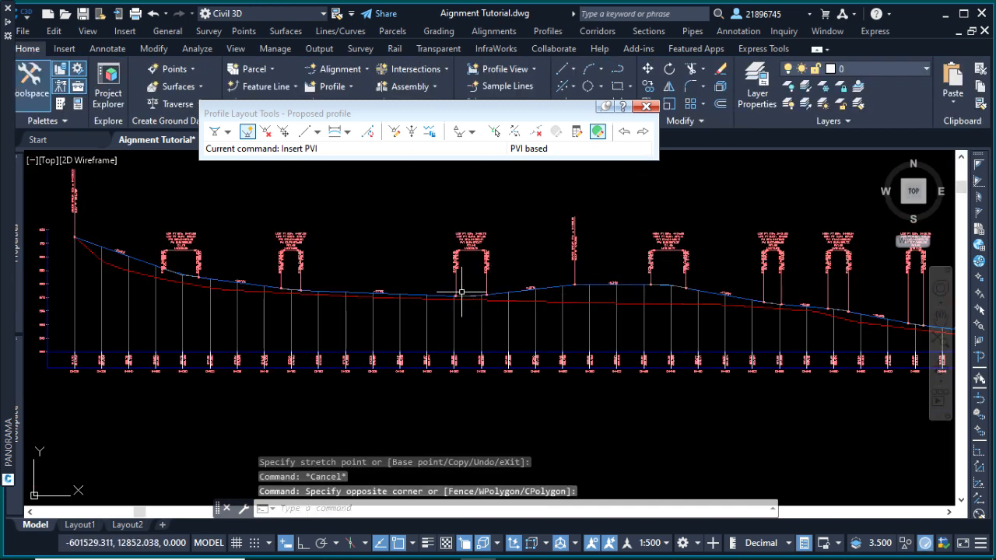
scroll(413, 291, up, 3)
click(414, 293)
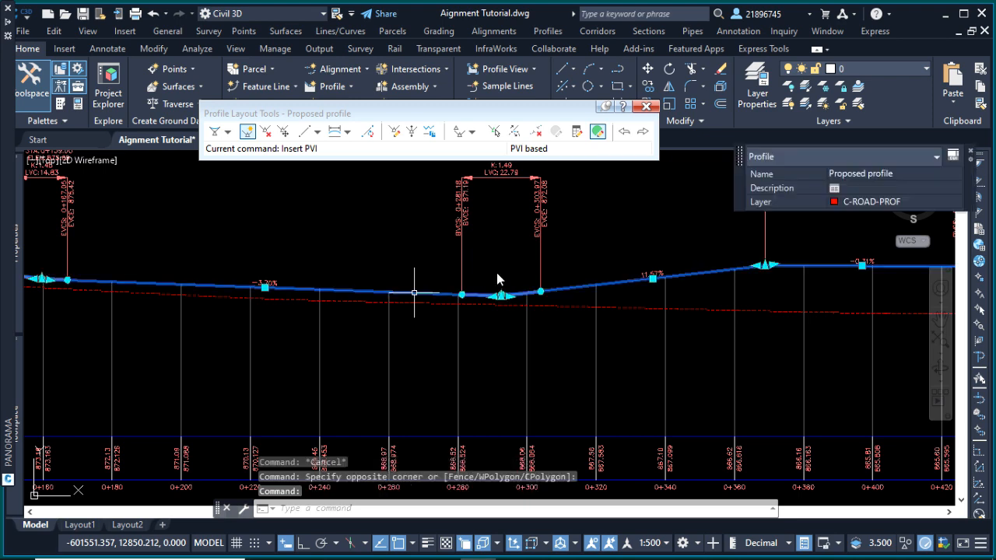
scroll(498, 279, down, 3)
key(Escape)
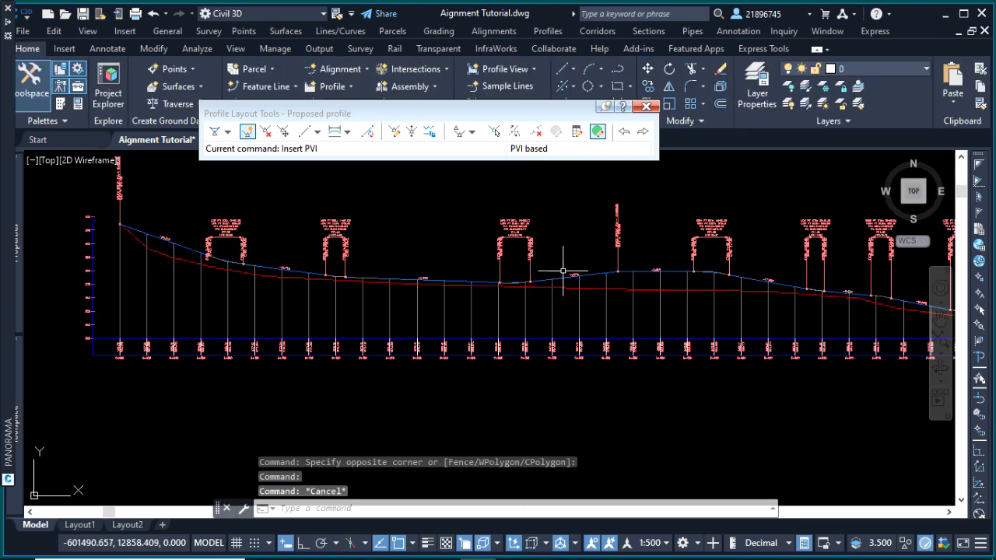
scroll(565, 272, down, 3)
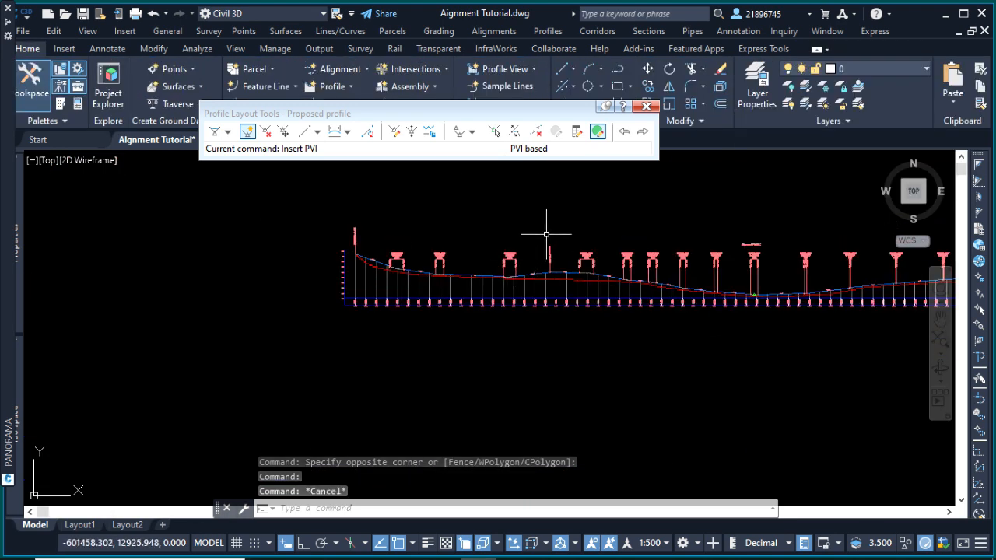
click(515, 211)
scroll(460, 231, up, 4)
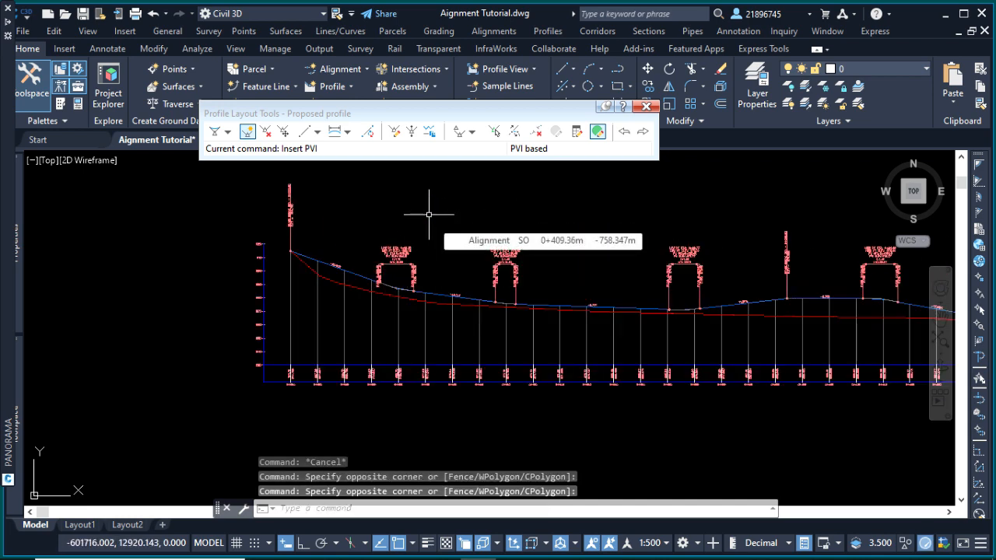
Step: Add a cut area hatch to the Alignment1 profile view, between Existing Ground Profile above and Proposed profile below
click(489, 364)
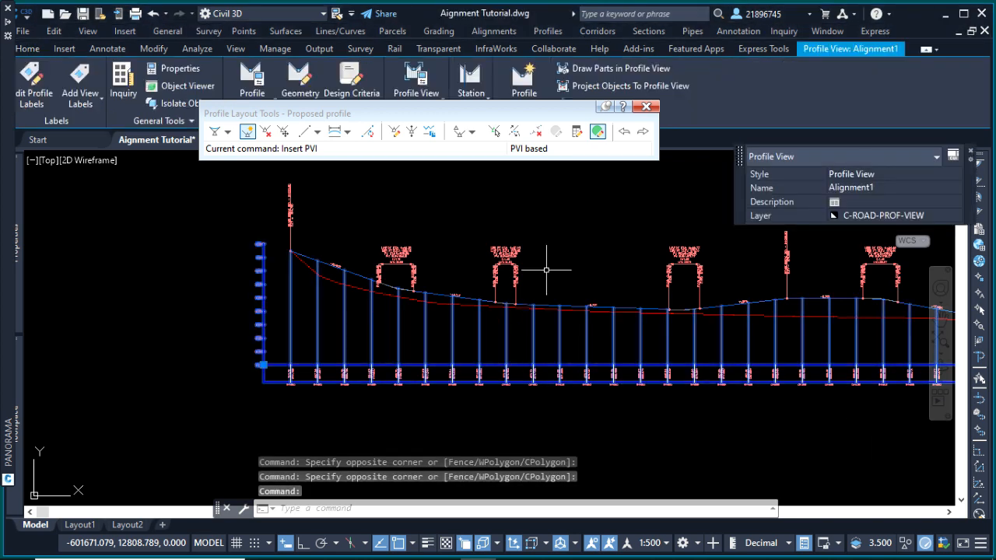
right_click(547, 271)
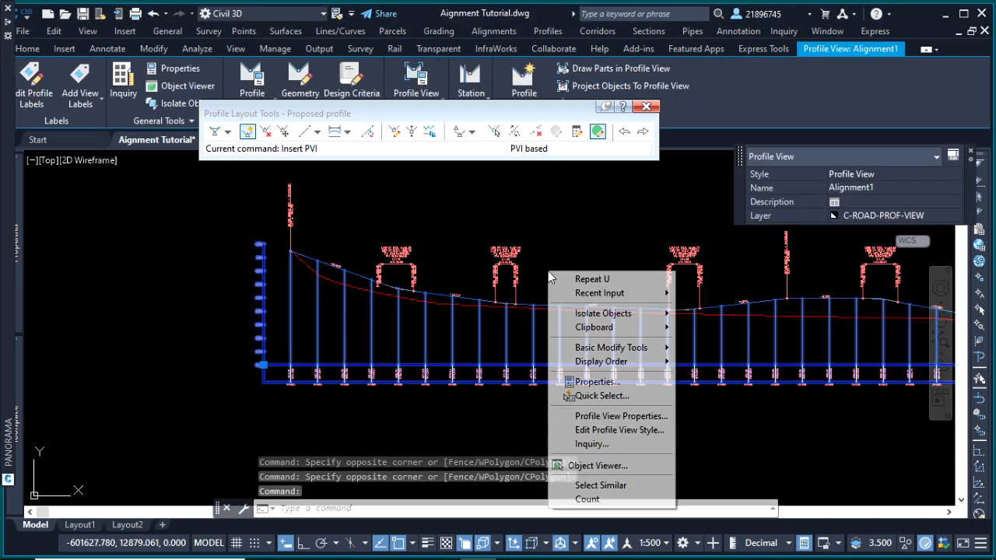
click(622, 416)
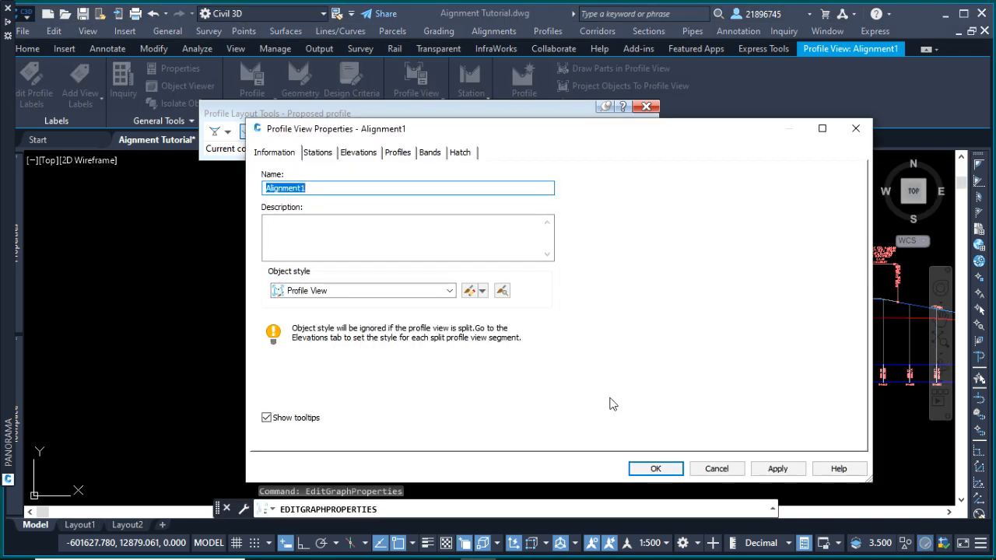
click(459, 153)
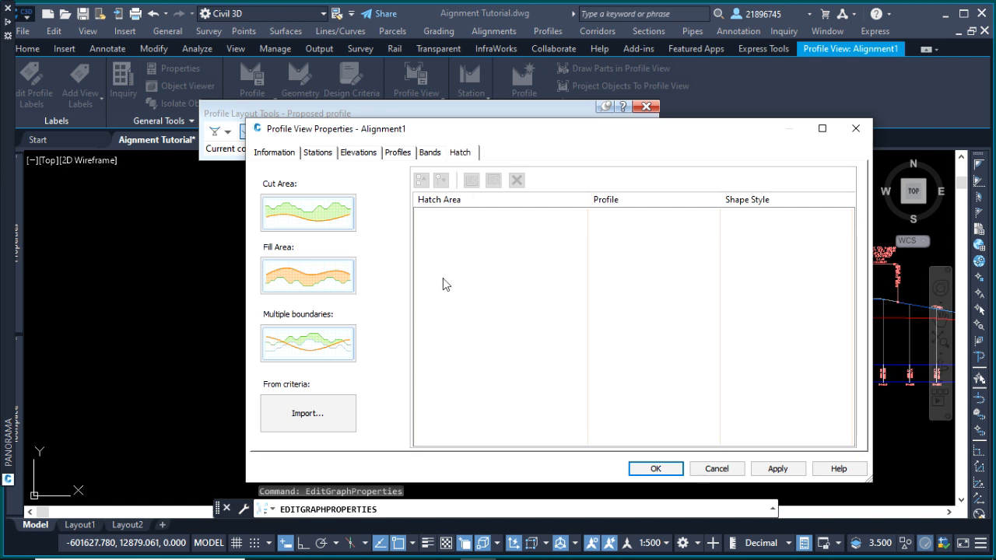
click(323, 217)
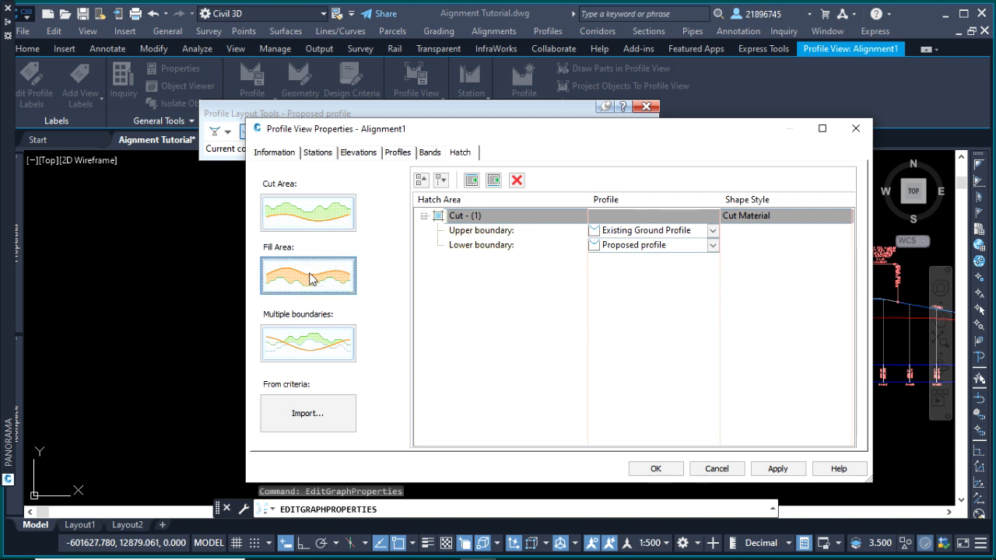
Step: Add a fill area hatch with Proposed profile above and Existing Ground Profile below, and apply the profile view properties
click(337, 284)
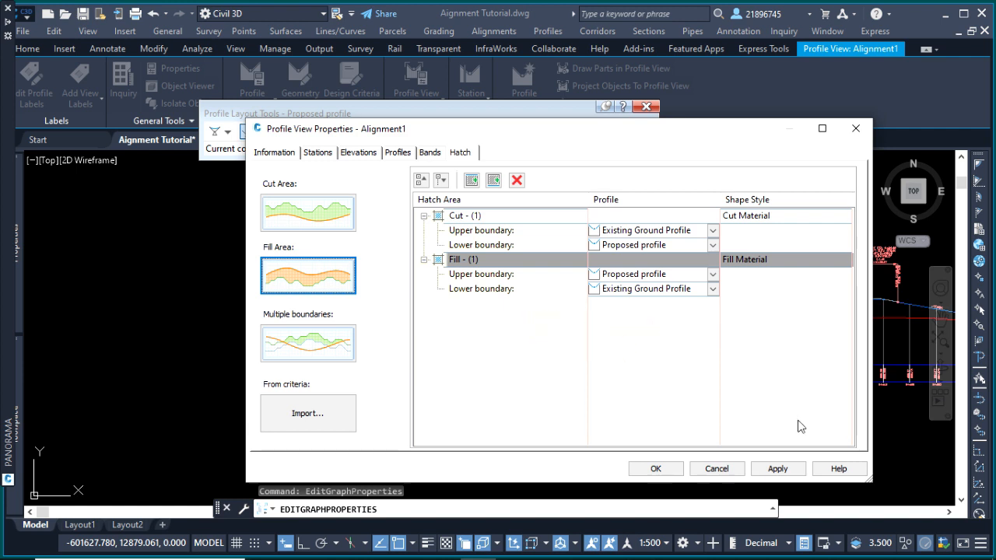
click(788, 471)
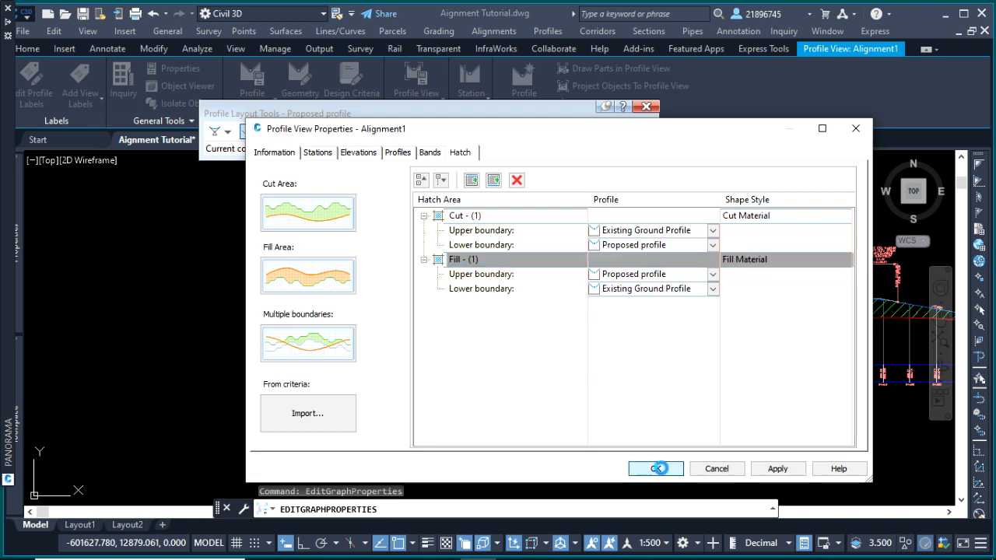
click(660, 469)
Step: Inspect the cut and fill hatching along the whole profile view
scroll(467, 284, down, 6)
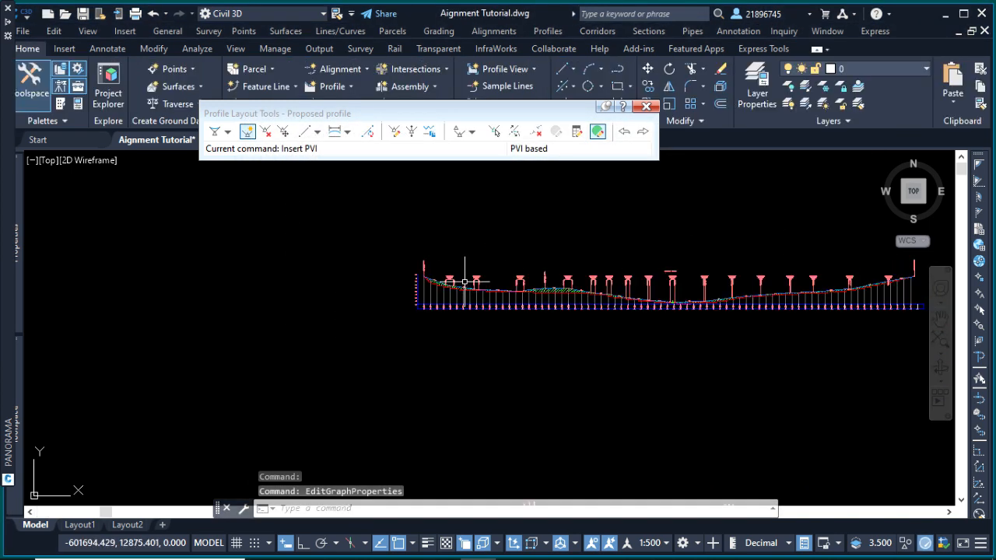
scroll(712, 299, up, 8)
scroll(653, 324, down, 3)
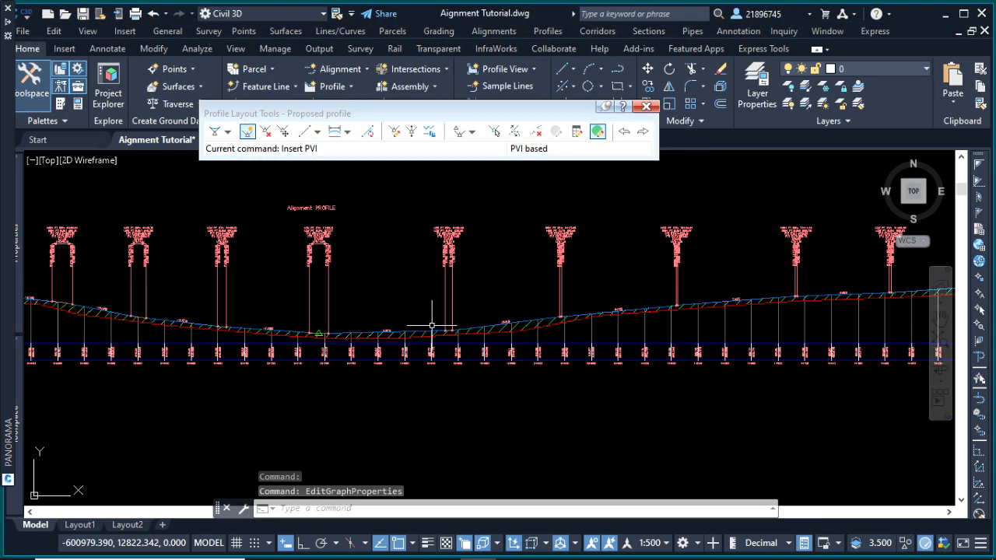
scroll(777, 318, up, 3)
scroll(544, 285, down, 4)
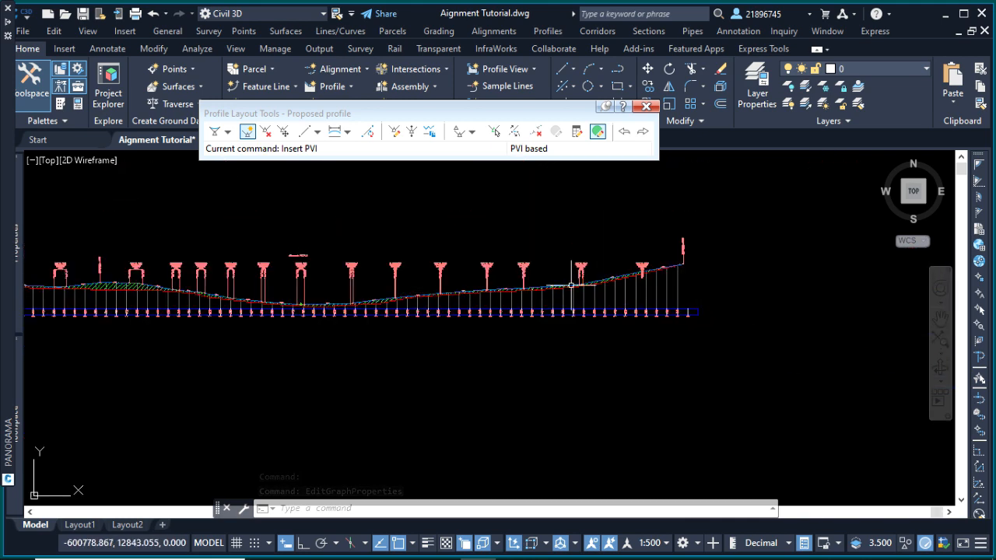
scroll(615, 278, up, 4)
scroll(595, 273, down, 4)
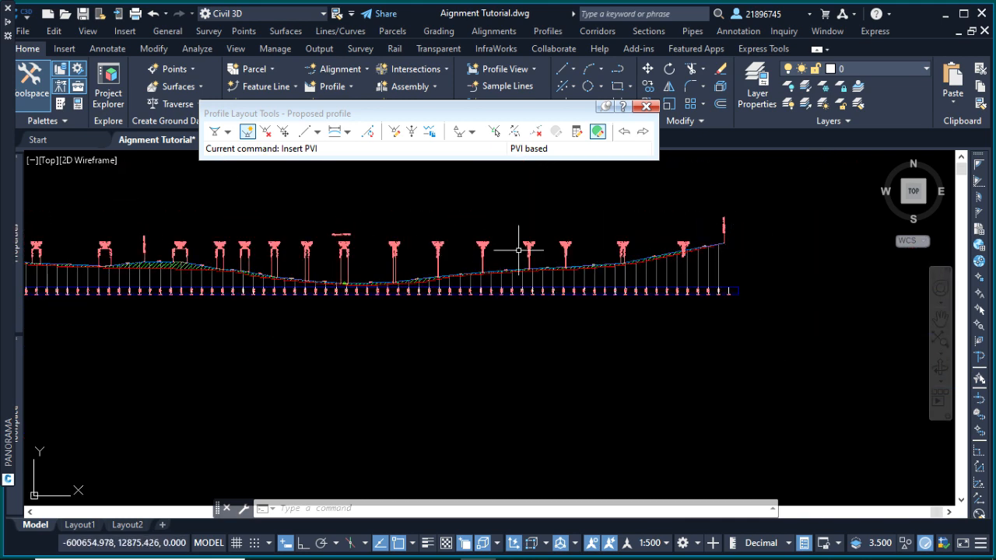
Step: Lower the raised, nearly level tangent of the proposed profile near station 0+400 below existing ground, to an elevation of about 858 m
scroll(123, 275, up, 6)
click(479, 233)
click(444, 233)
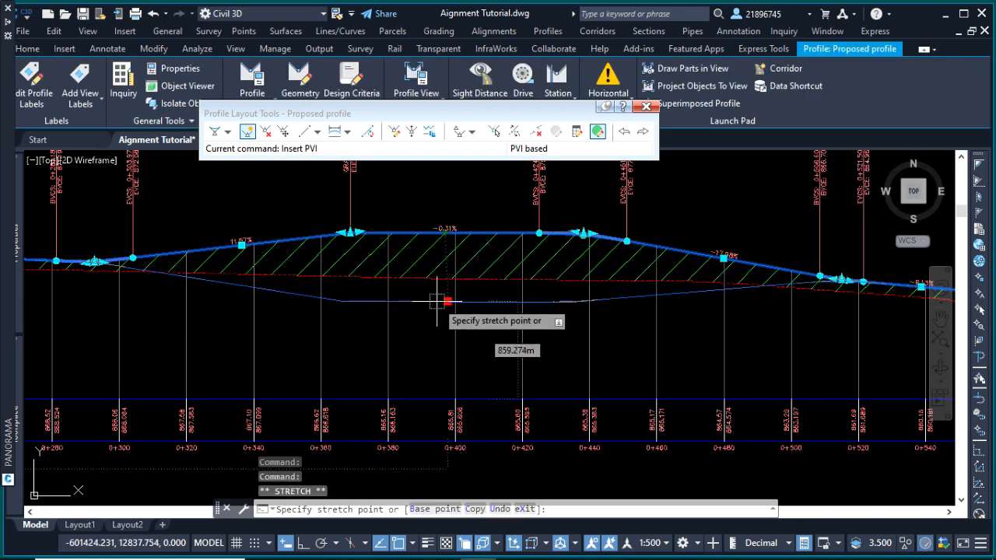
click(428, 303)
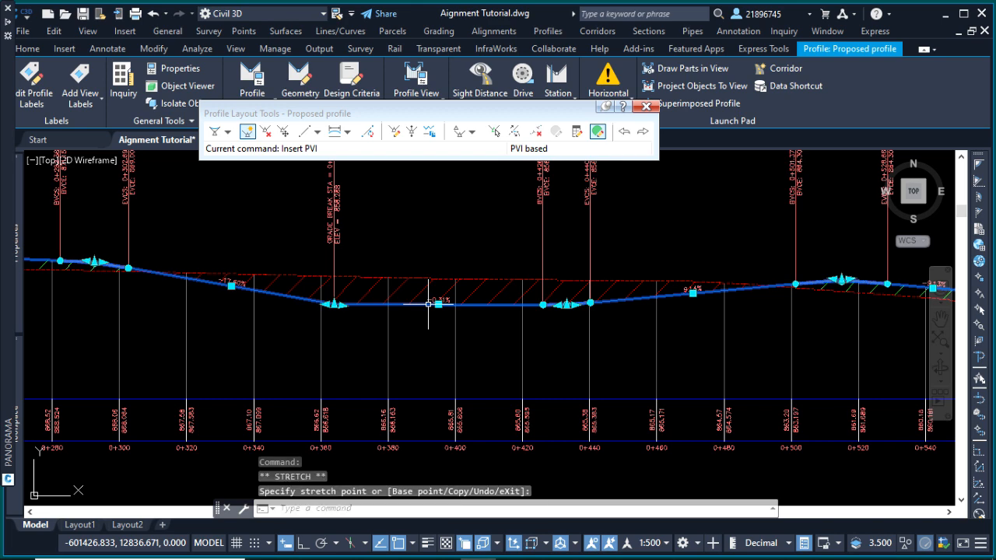
key(Escape)
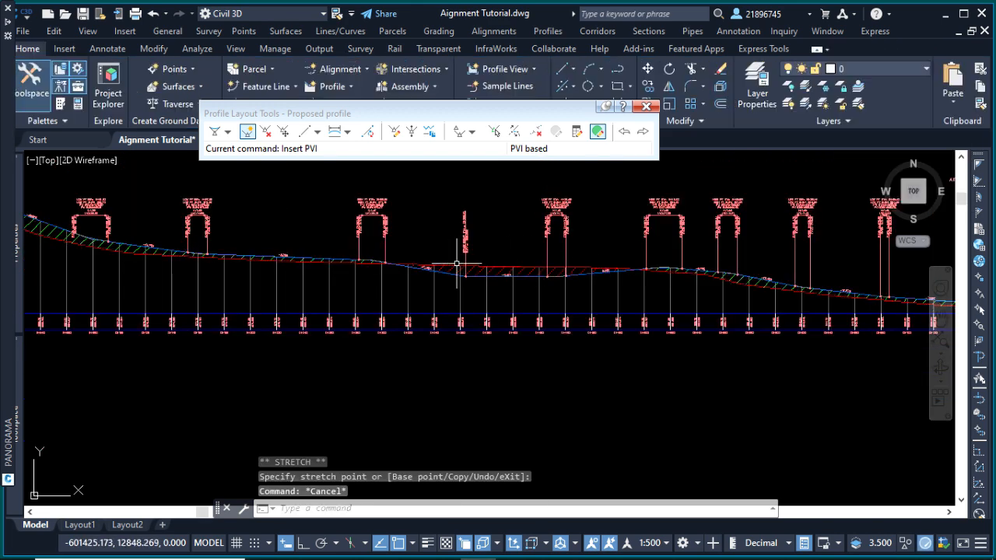
Step: Examine the cut hatching at the lowered tangent and the fill hatching along the rest of the profile view
scroll(428, 255, up, 6)
click(507, 253)
click(490, 274)
scroll(545, 294, down, 5)
scroll(556, 294, up, 5)
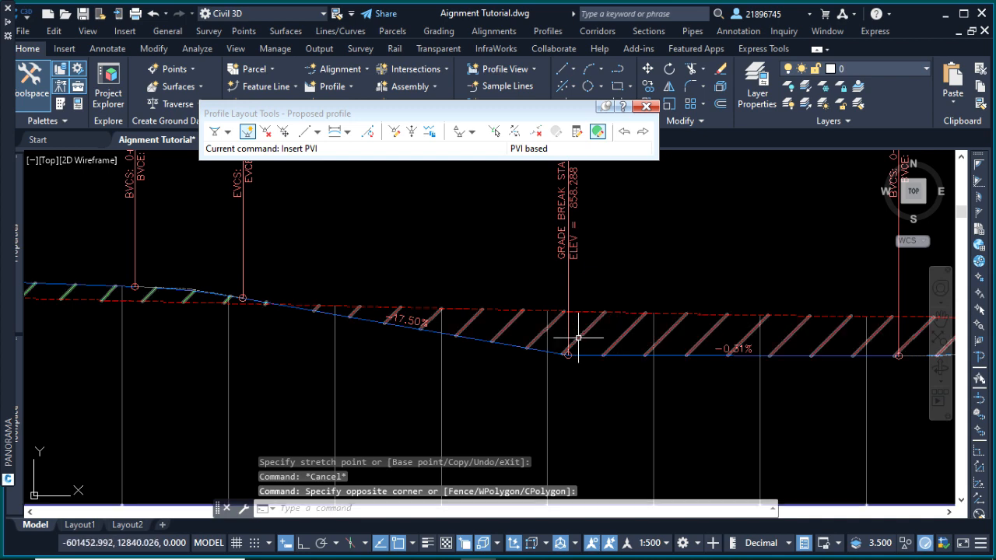
scroll(573, 337, down, 5)
scroll(430, 294, up, 5)
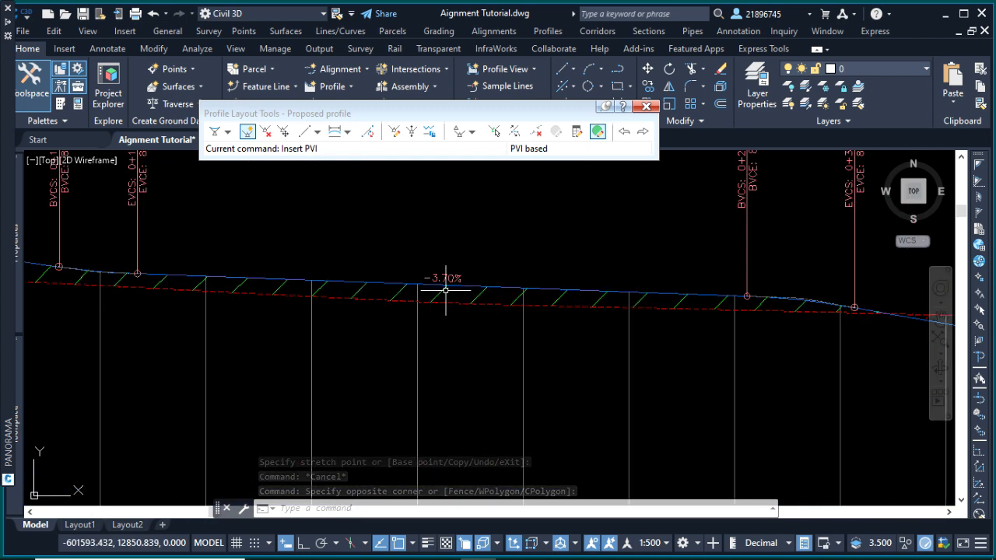
scroll(436, 288, down, 5)
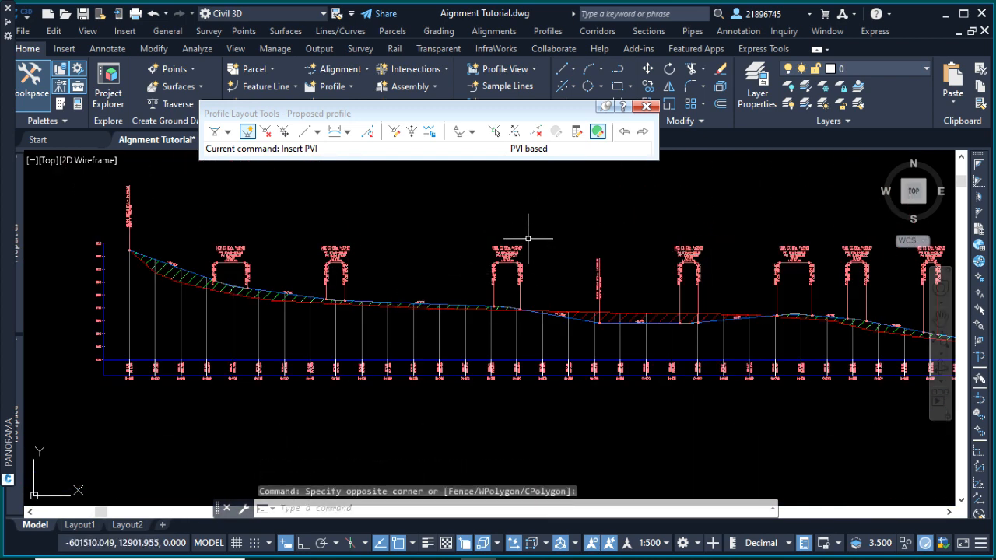
scroll(533, 256, down, 3)
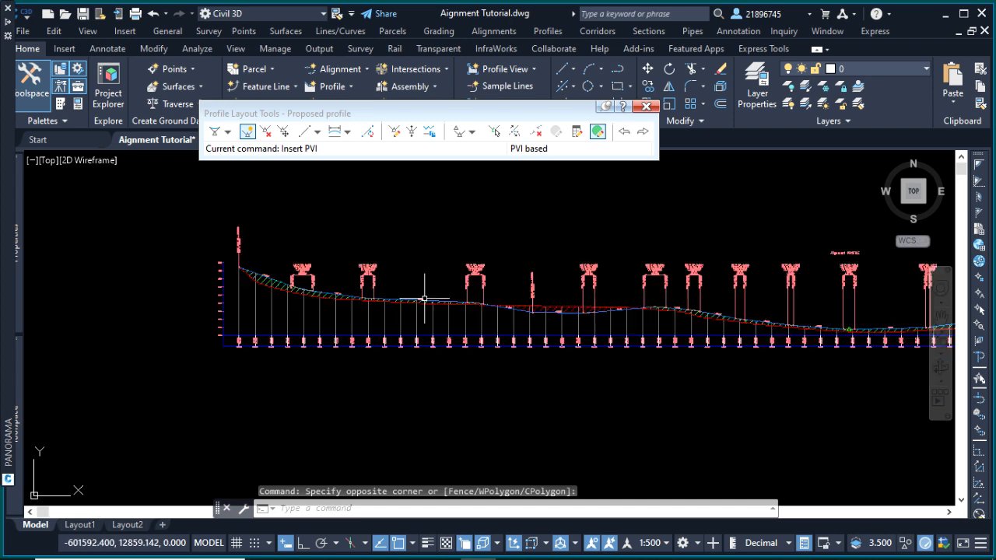
scroll(593, 294, up, 1)
scroll(447, 319, down, 3)
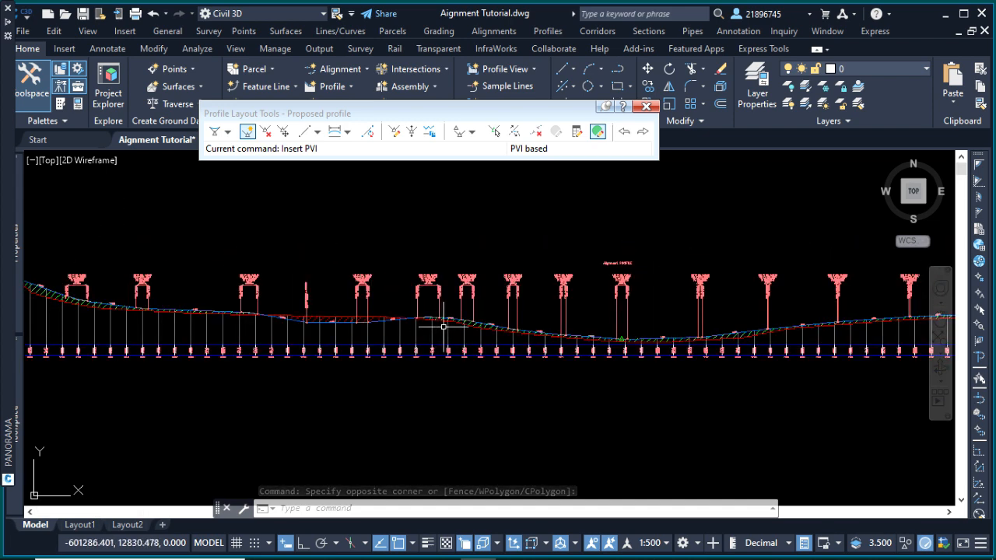
scroll(758, 327, up, 5)
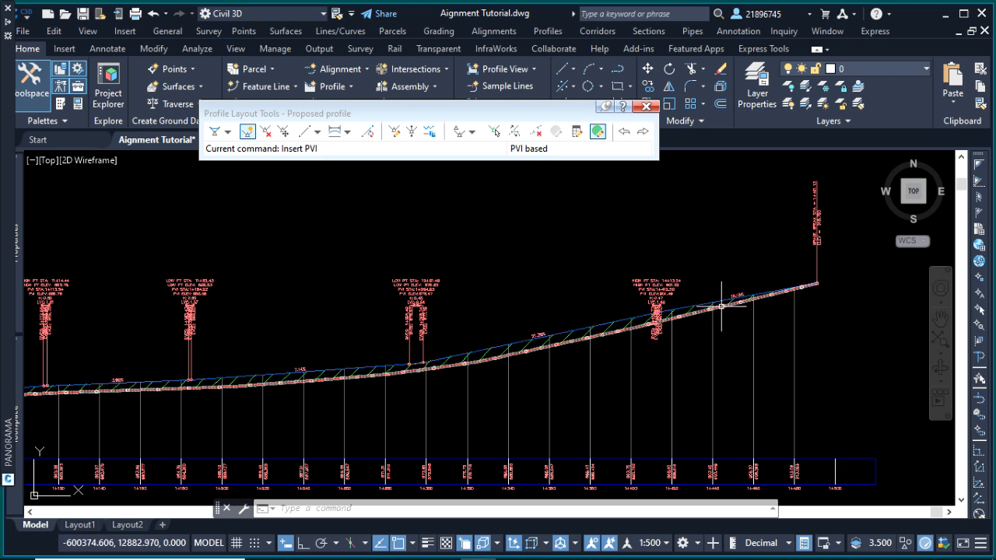
scroll(778, 333, down, 2)
click(606, 289)
scroll(734, 304, down, 4)
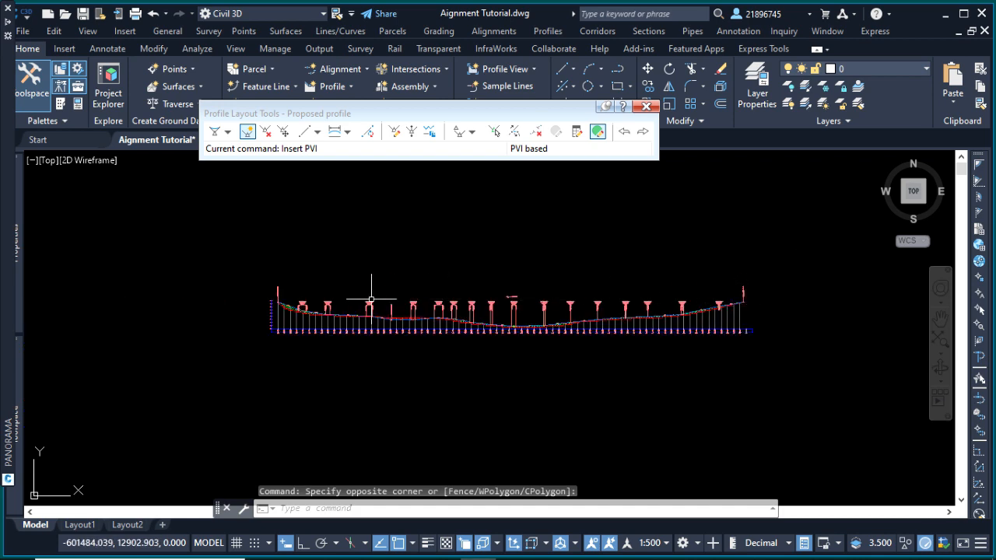
scroll(305, 286, up, 4)
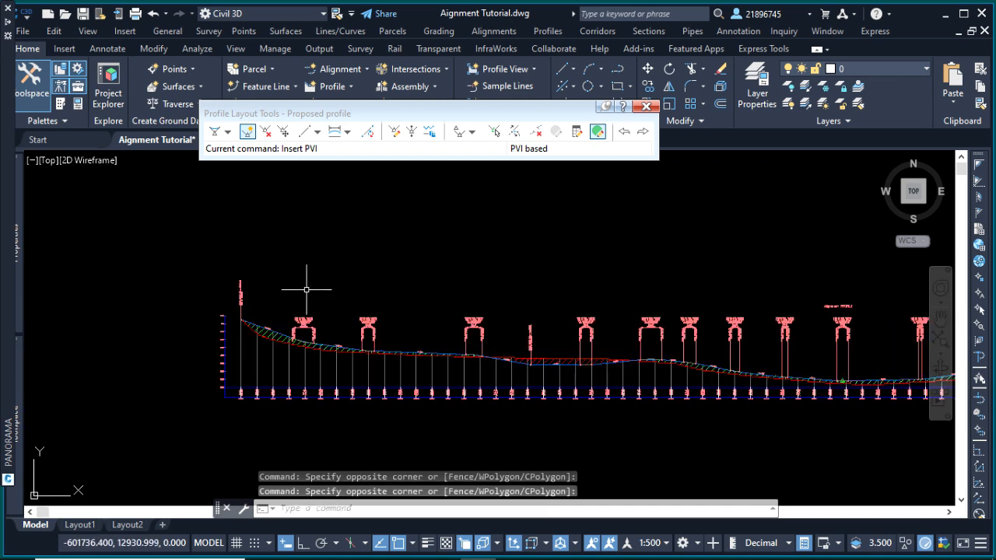